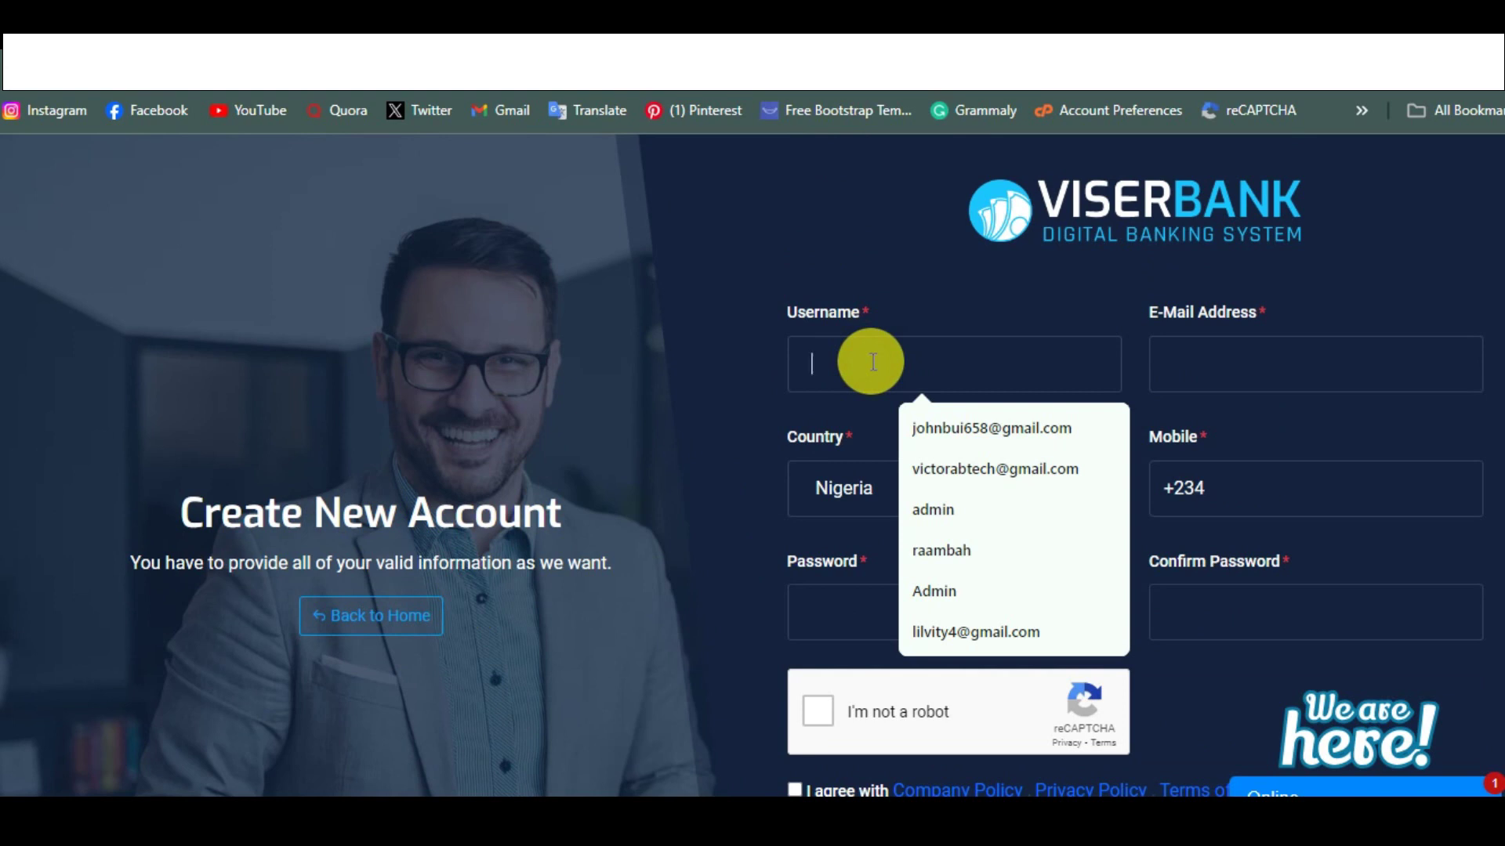
Fill the sign-up username and e-mail address from the browser's saved suggestions.
left_click(739, 495)
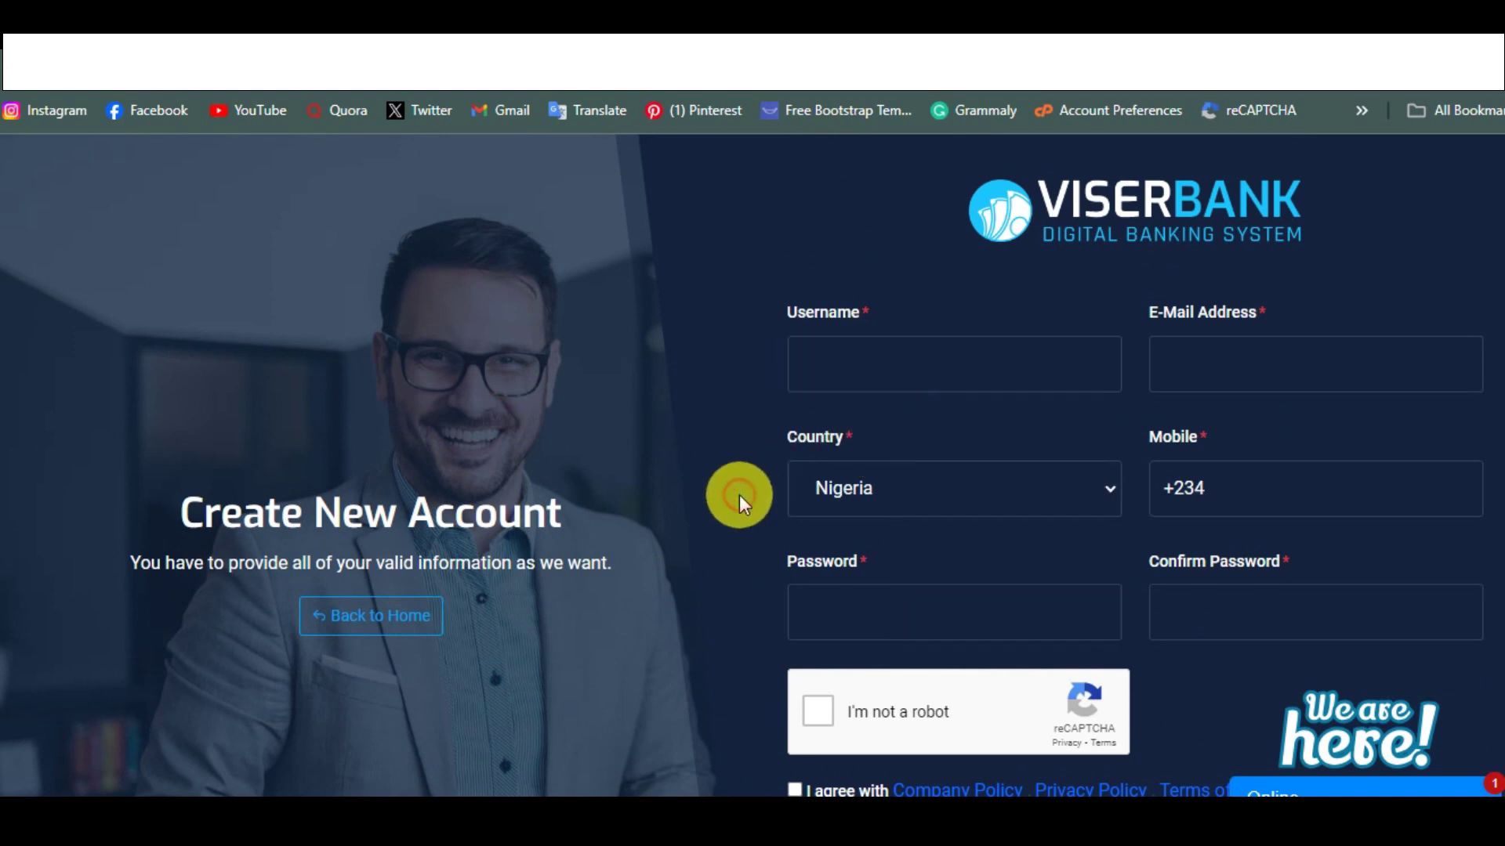
left_click(888, 374)
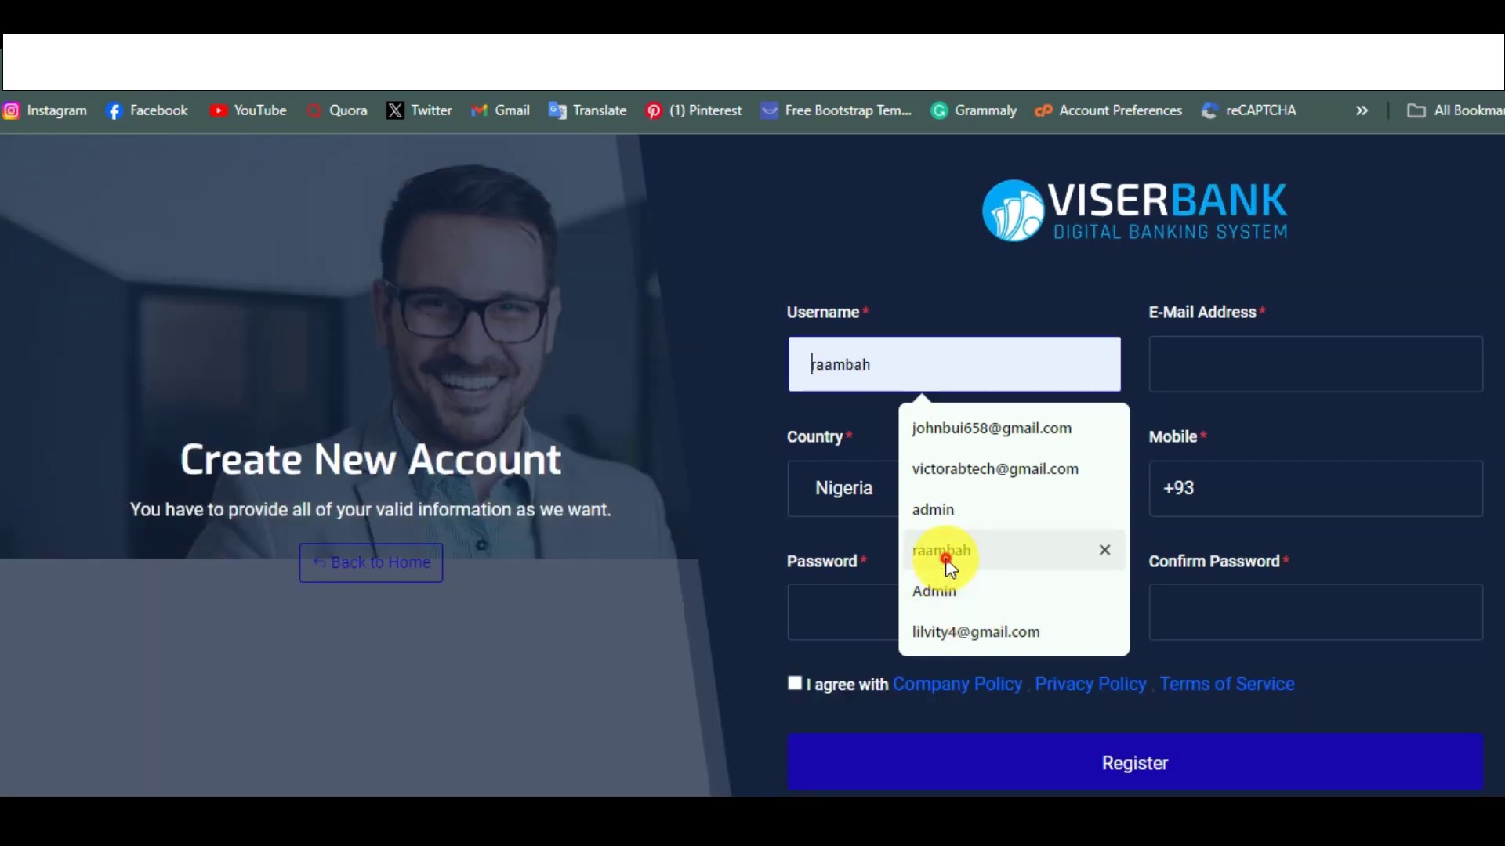
left_click(945, 558)
left_click(1167, 359)
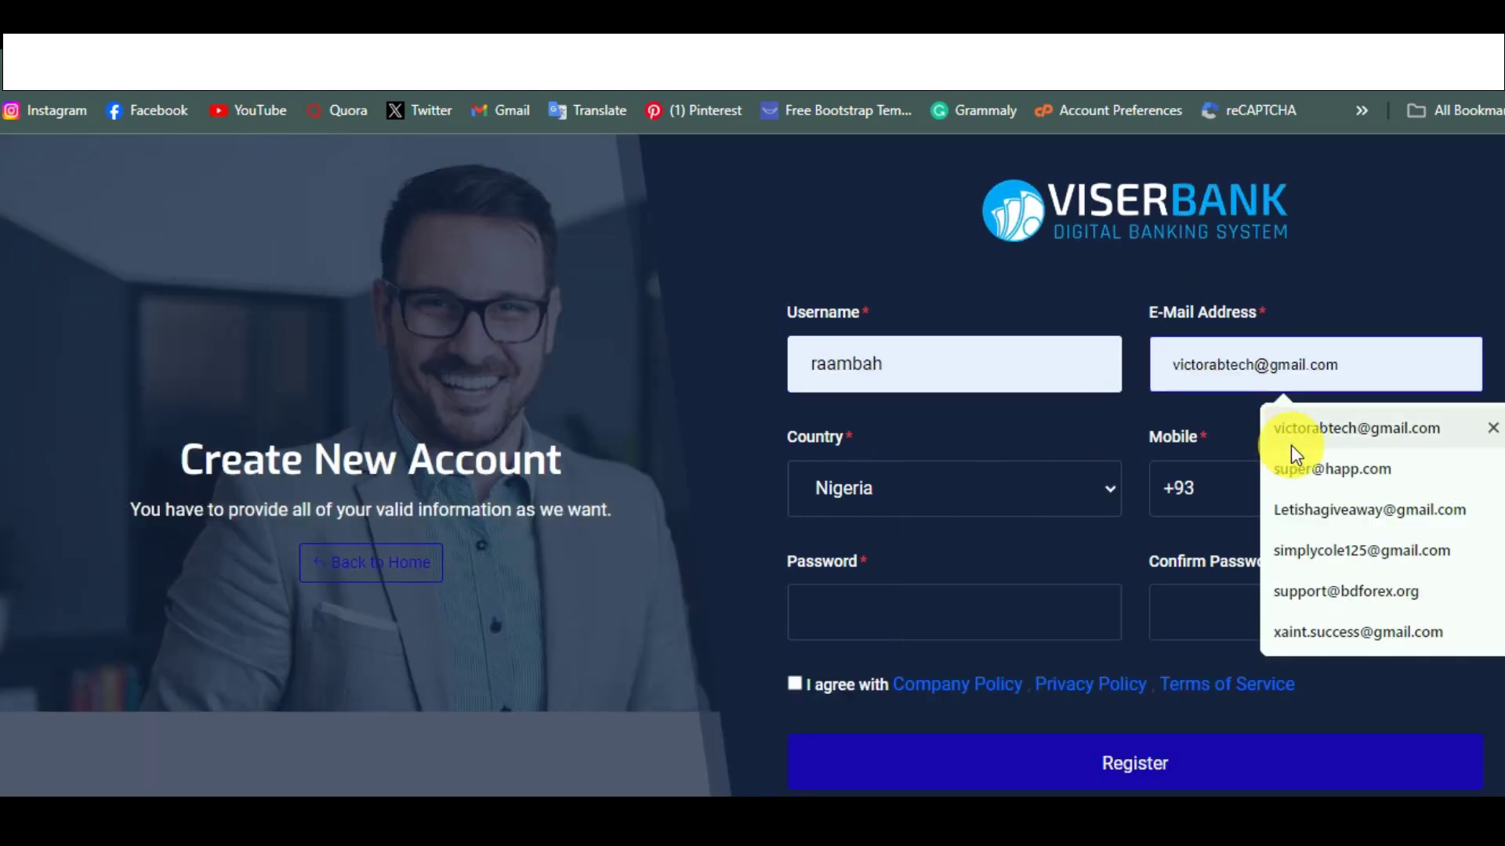
left_click(1317, 509)
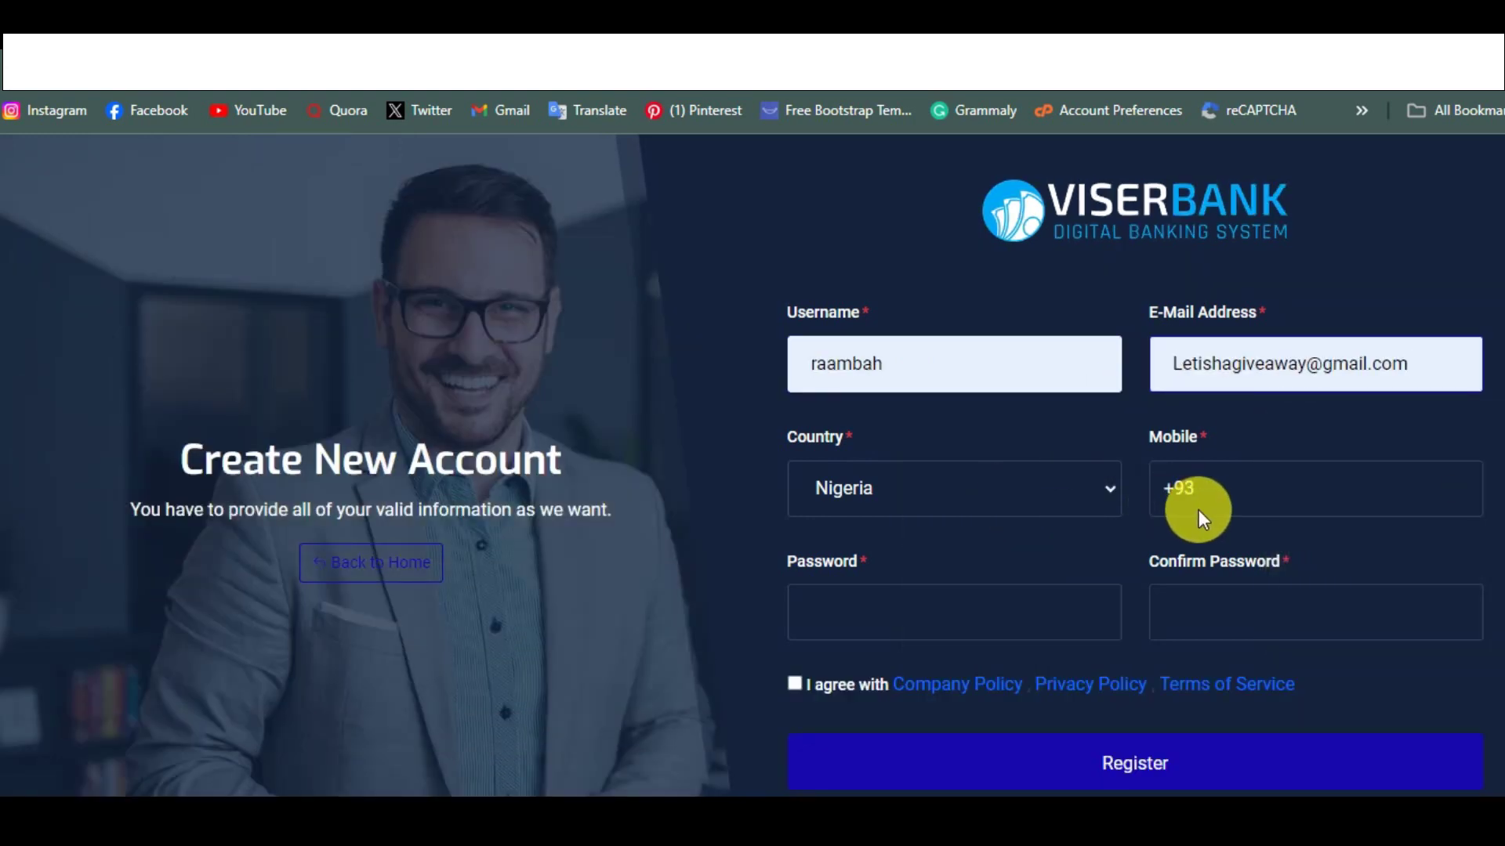
Fill the mobile number from a saved suggestion and start typing the account password.
left_click(1207, 490)
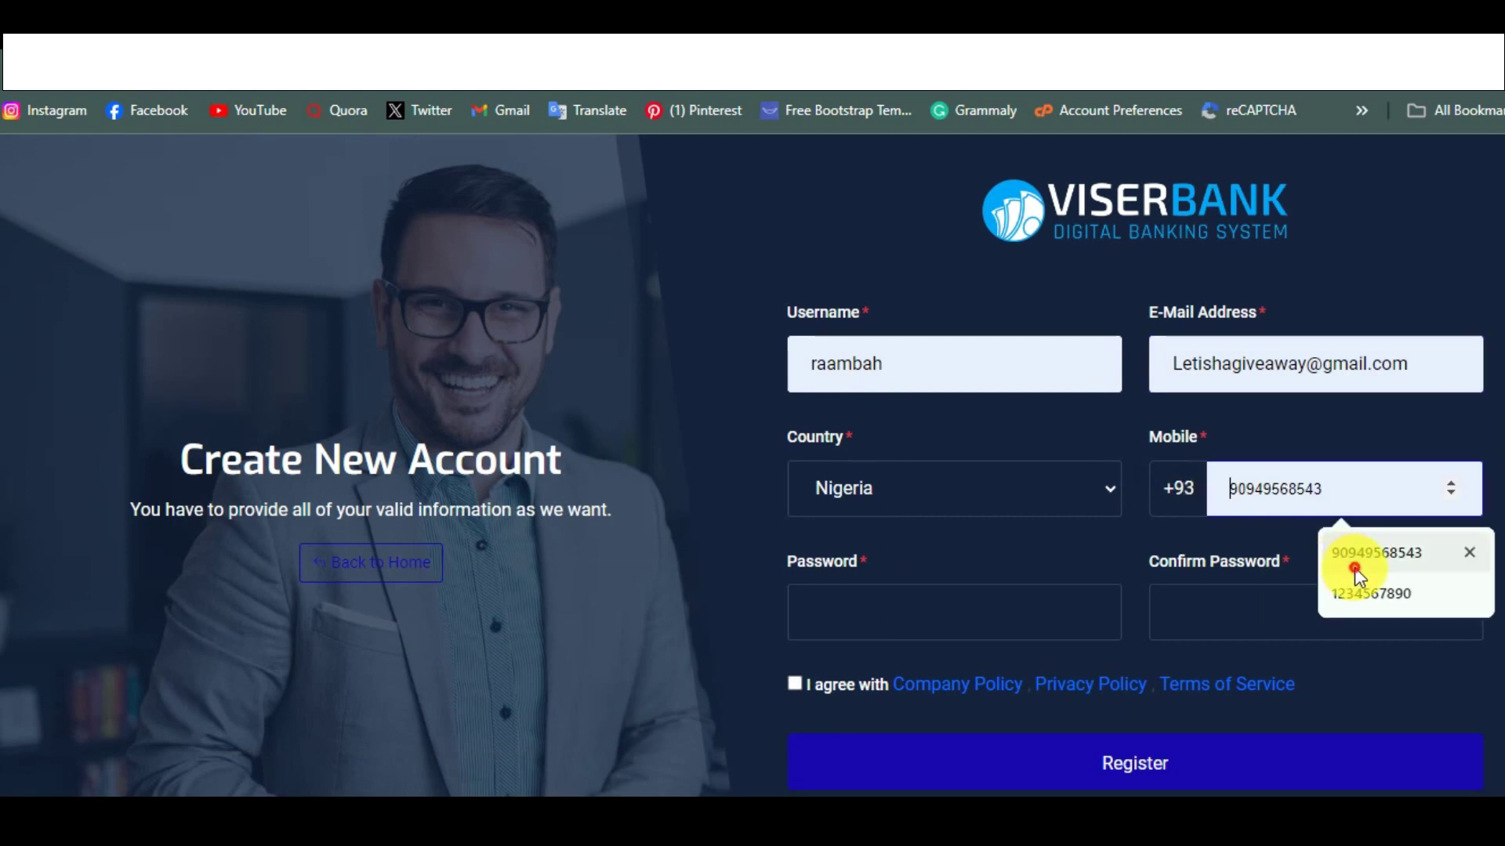
left_click(1353, 565)
left_click(931, 620)
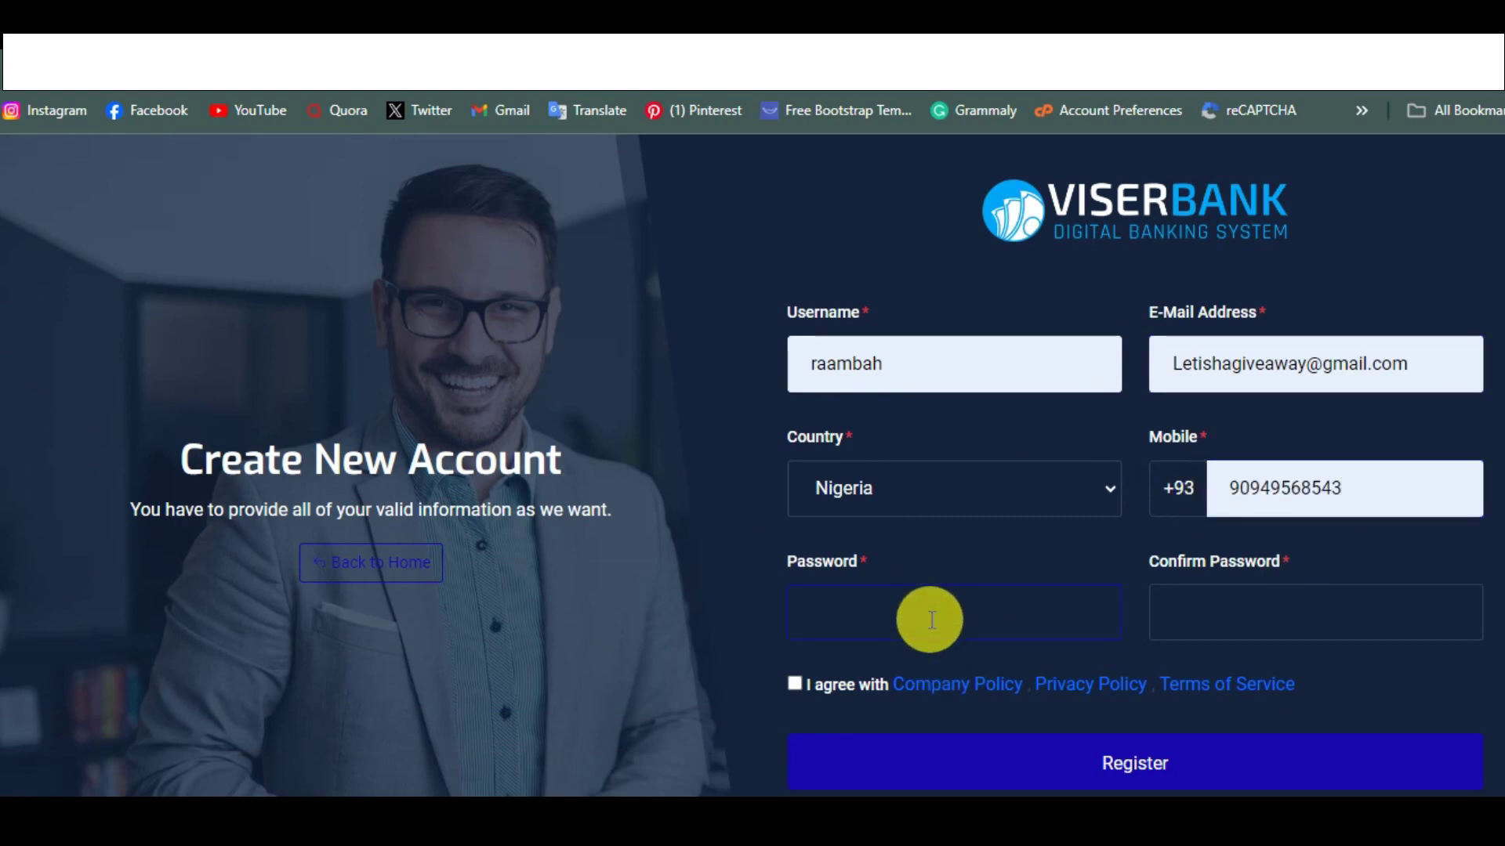
type("1")
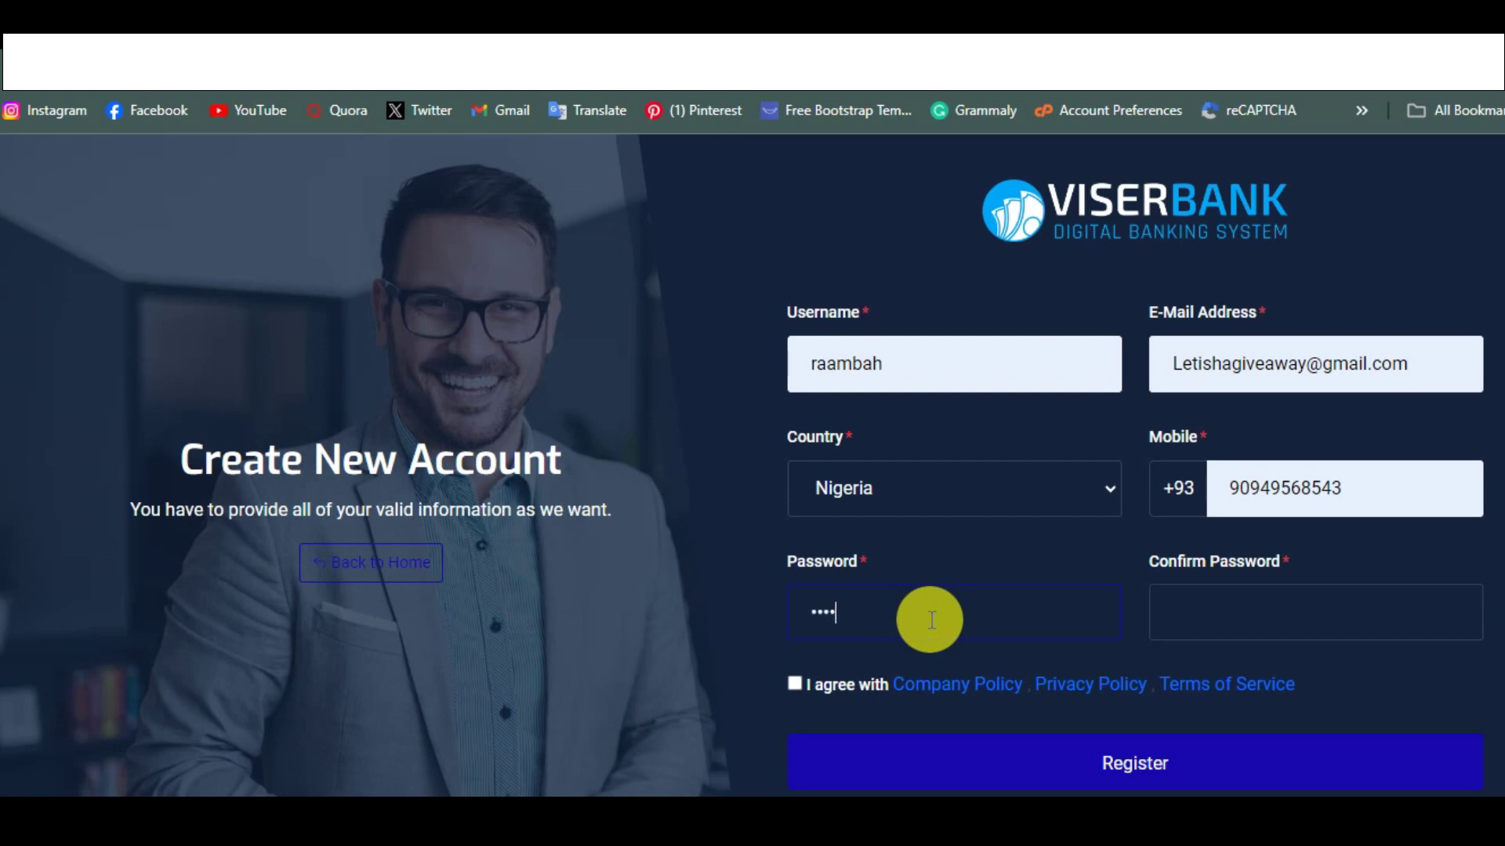
type("1")
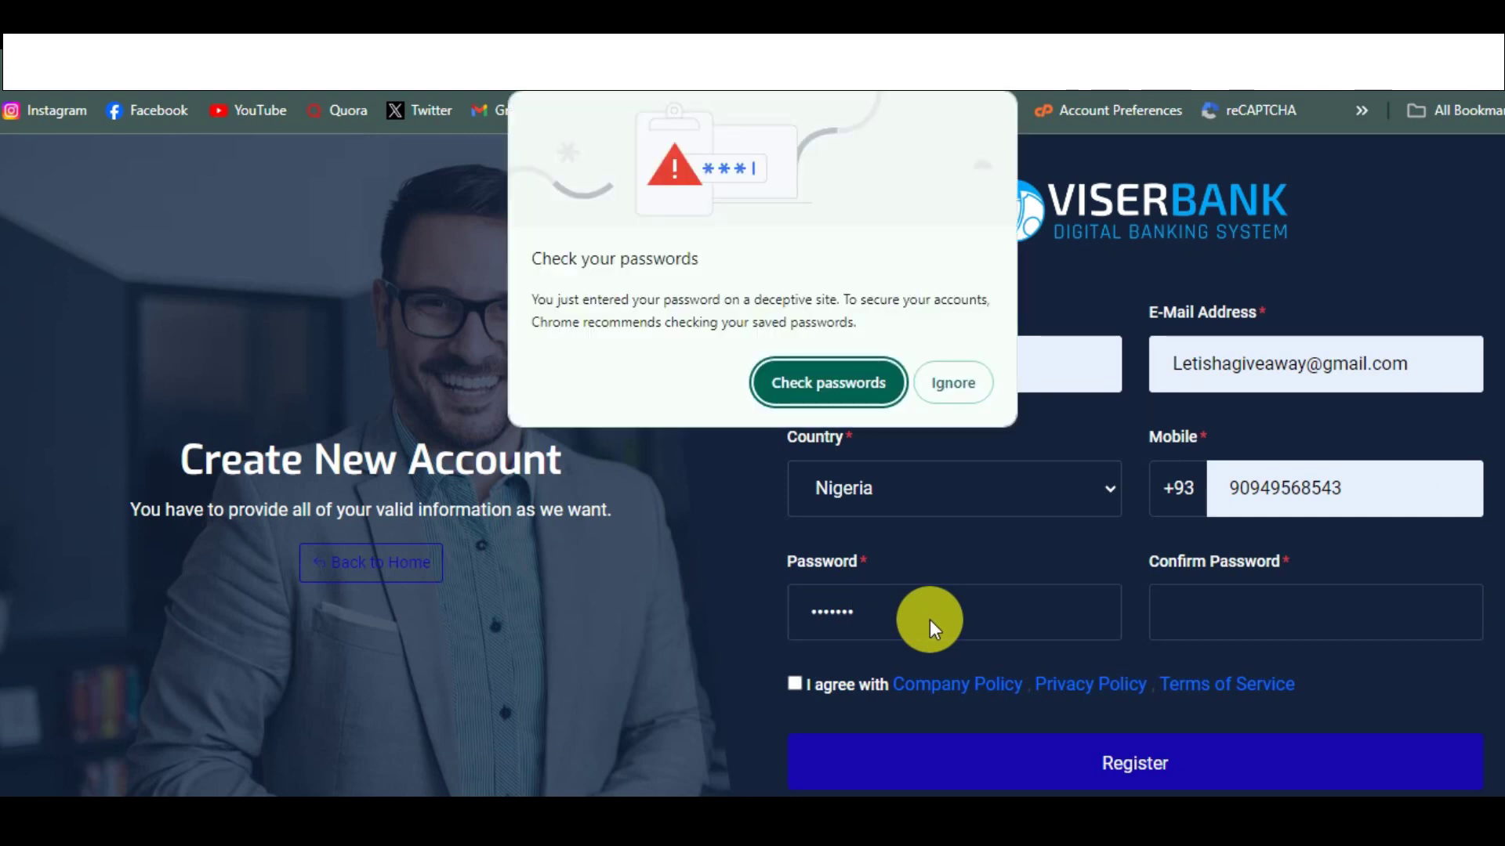
Dismiss the browser's password warning, then retype the password and its confirmation.
left_click(976, 375)
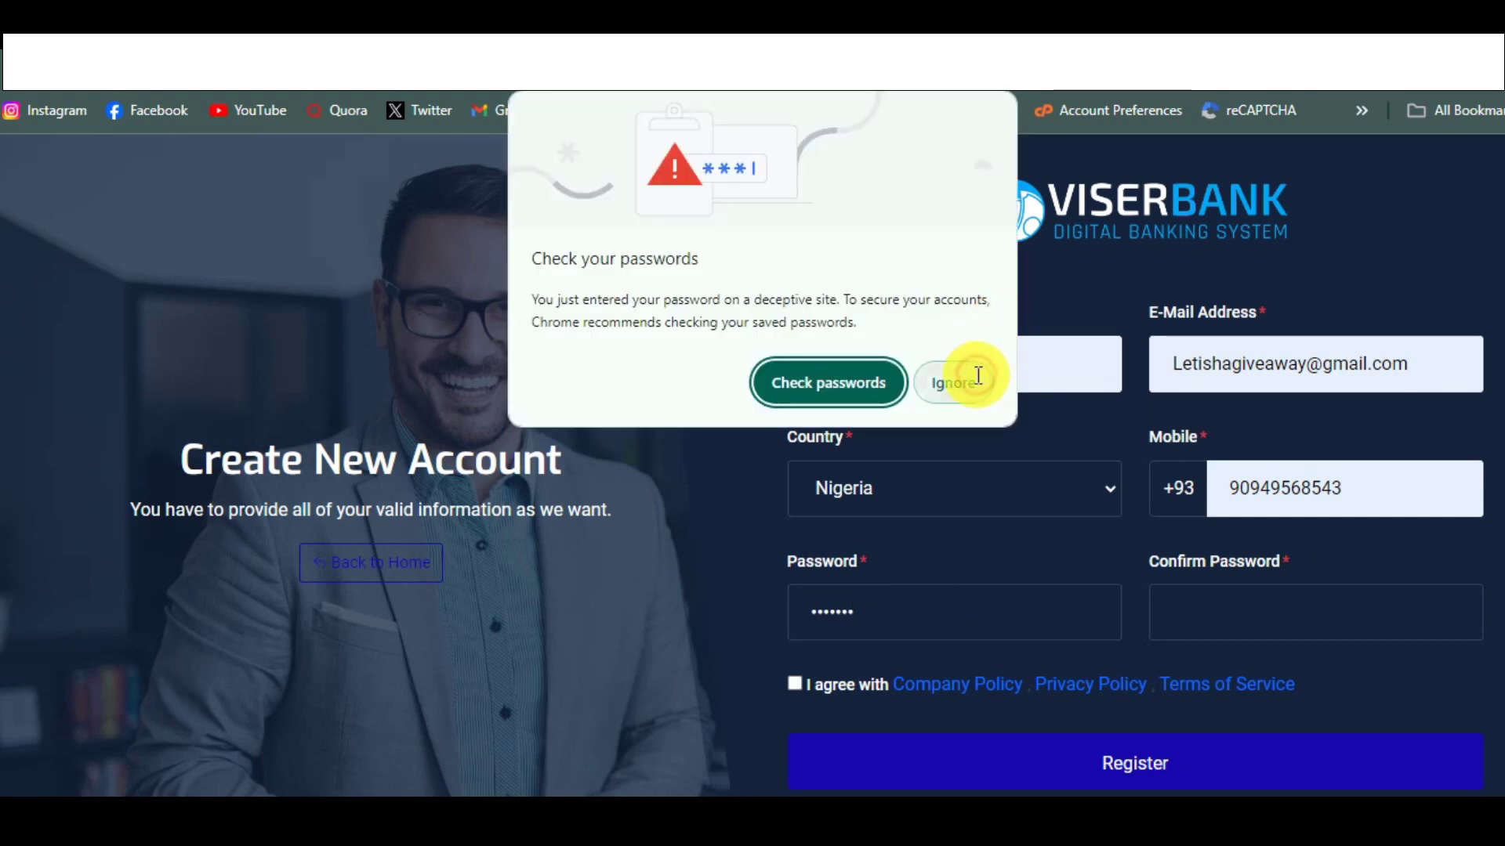
key("ctrl+a")
key("BackSpace")
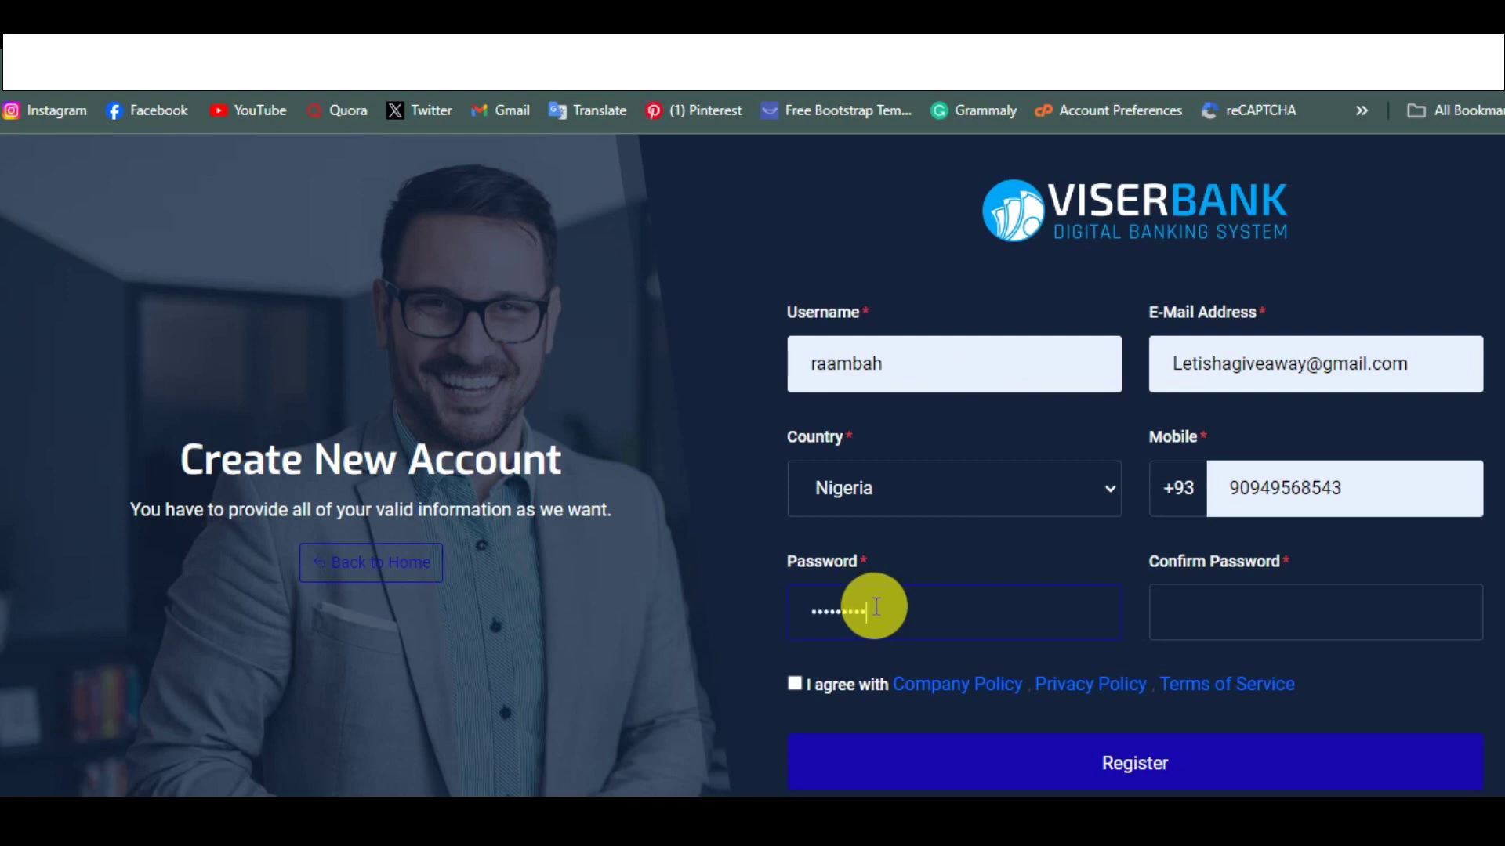
left_click(1195, 619)
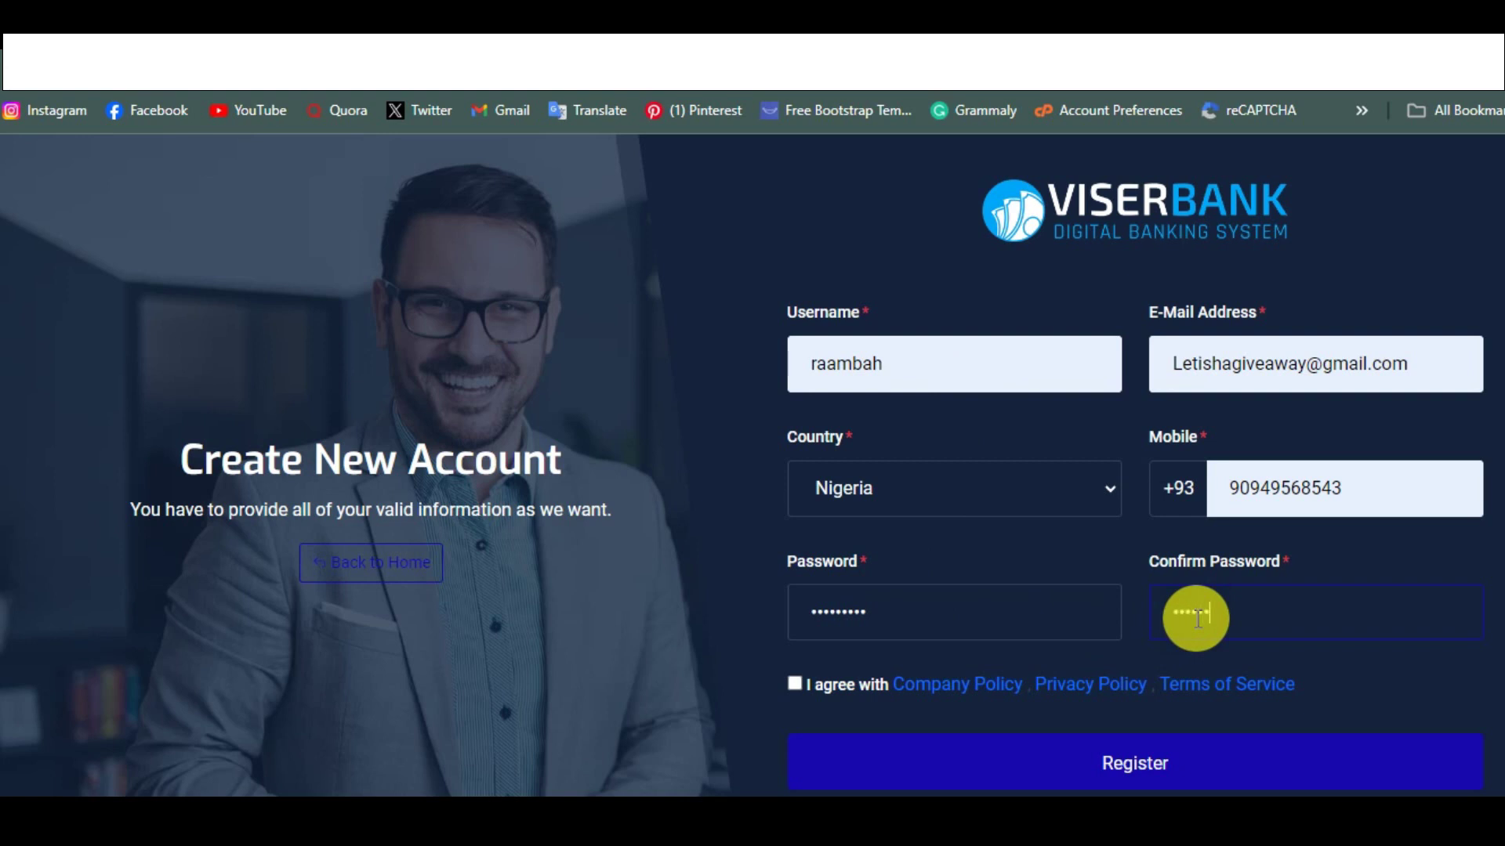
Tick the I agree policy checkbox and submit the registration.
scroll(1197, 619, "down", 1)
left_click(797, 620)
left_click(798, 620)
left_click(888, 698)
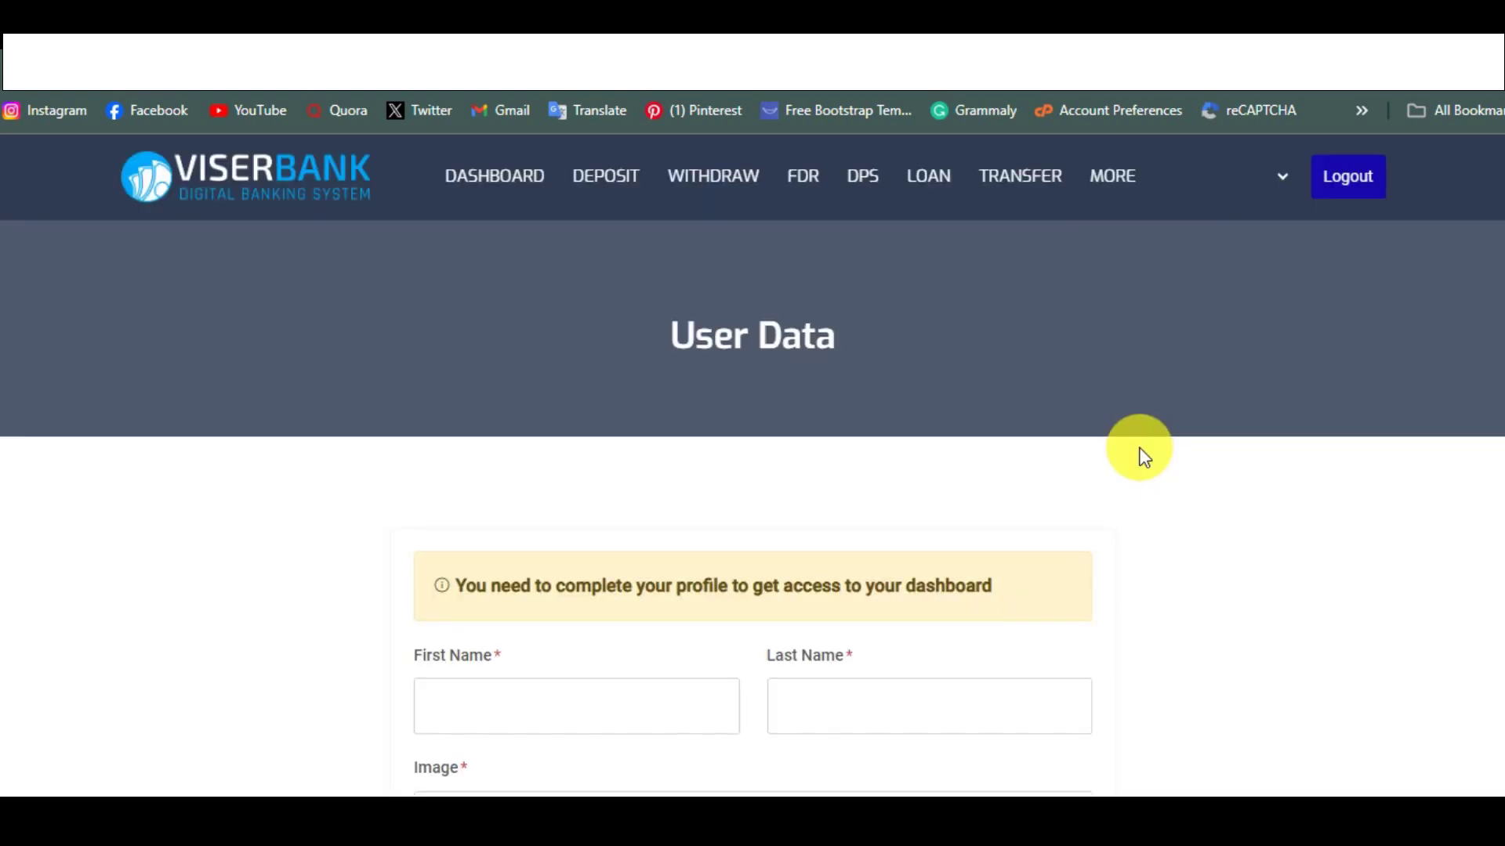
Enter the user's first and last name, closing the save-password prompt.
scroll(845, 526, "down", 3)
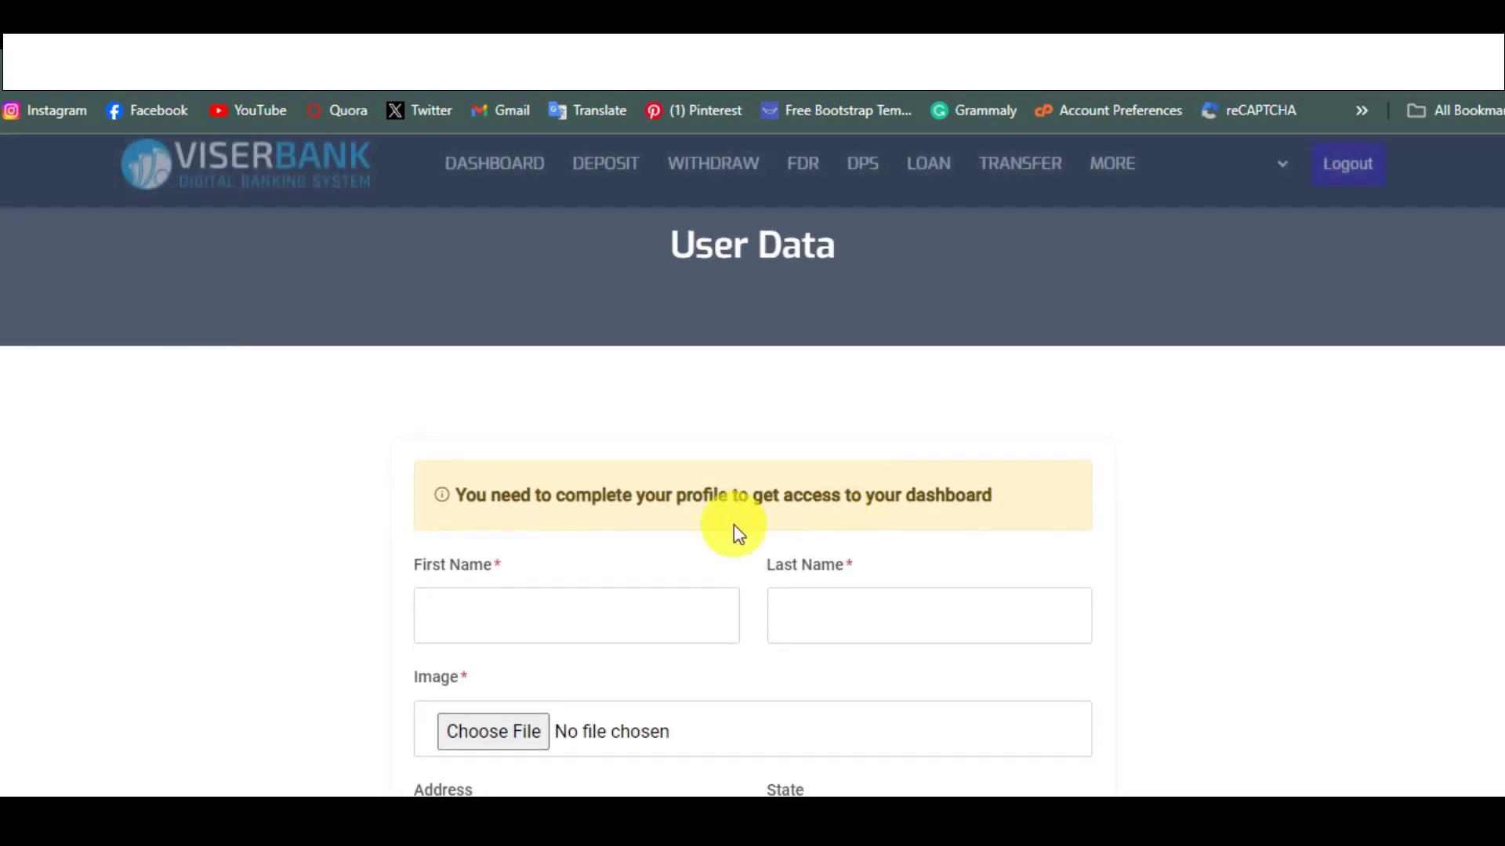
scroll(872, 546, "down", 4)
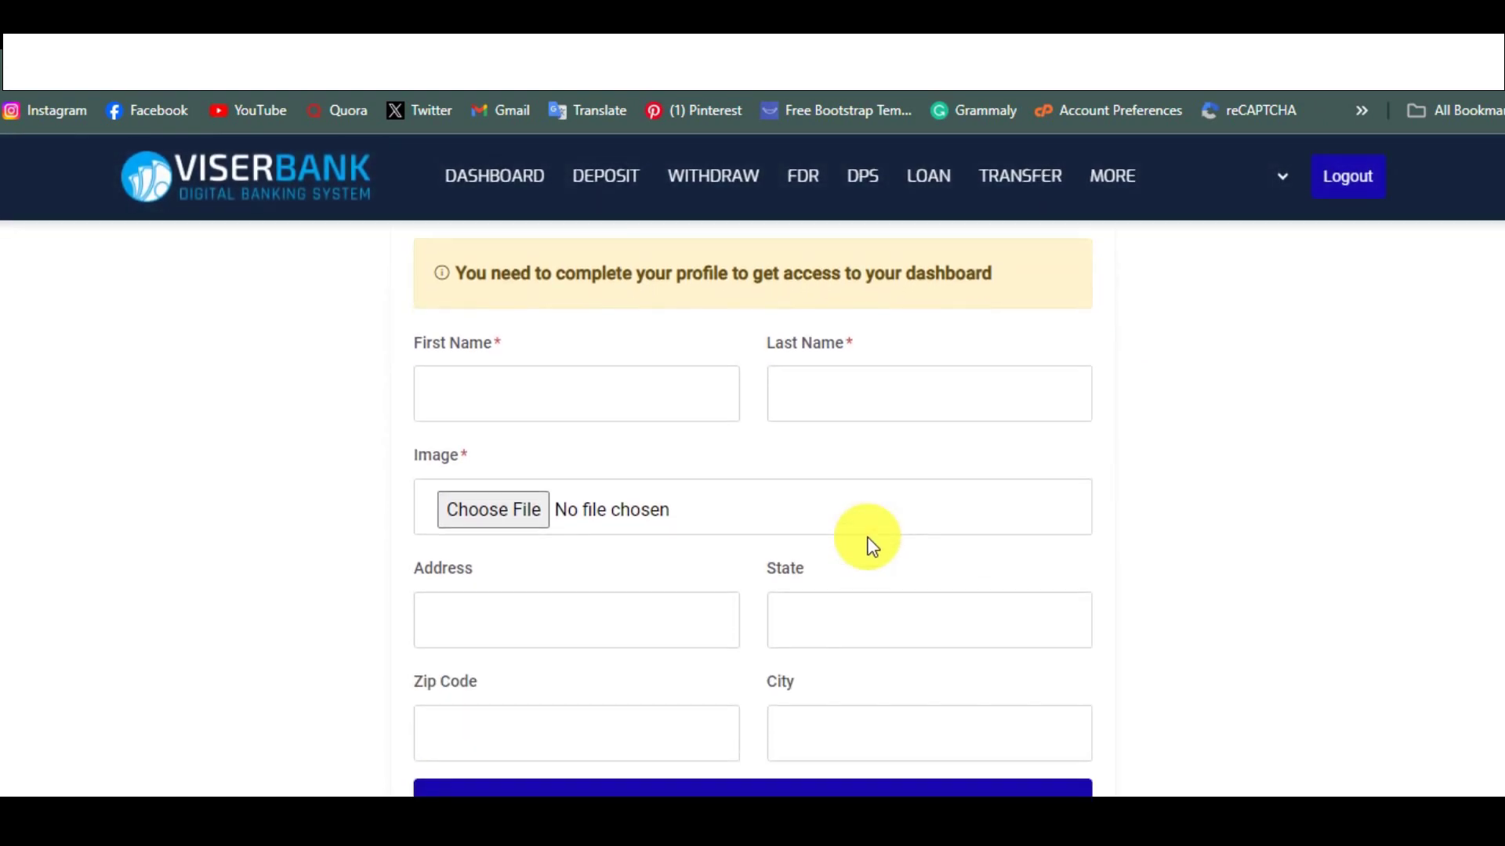
scroll(871, 546, "up", 3)
scroll(872, 546, "up", 1)
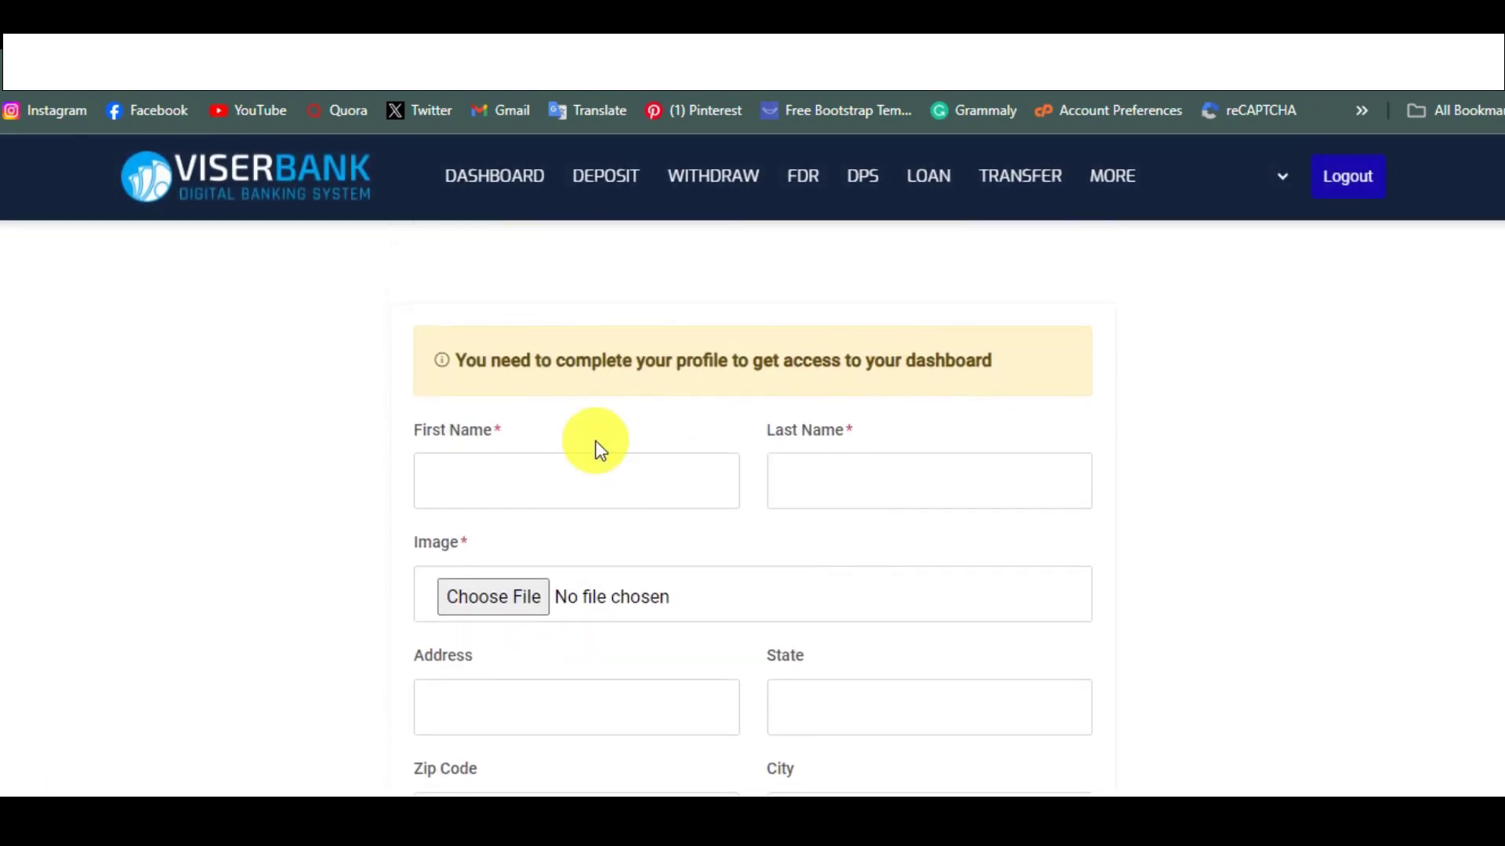
left_click(598, 461)
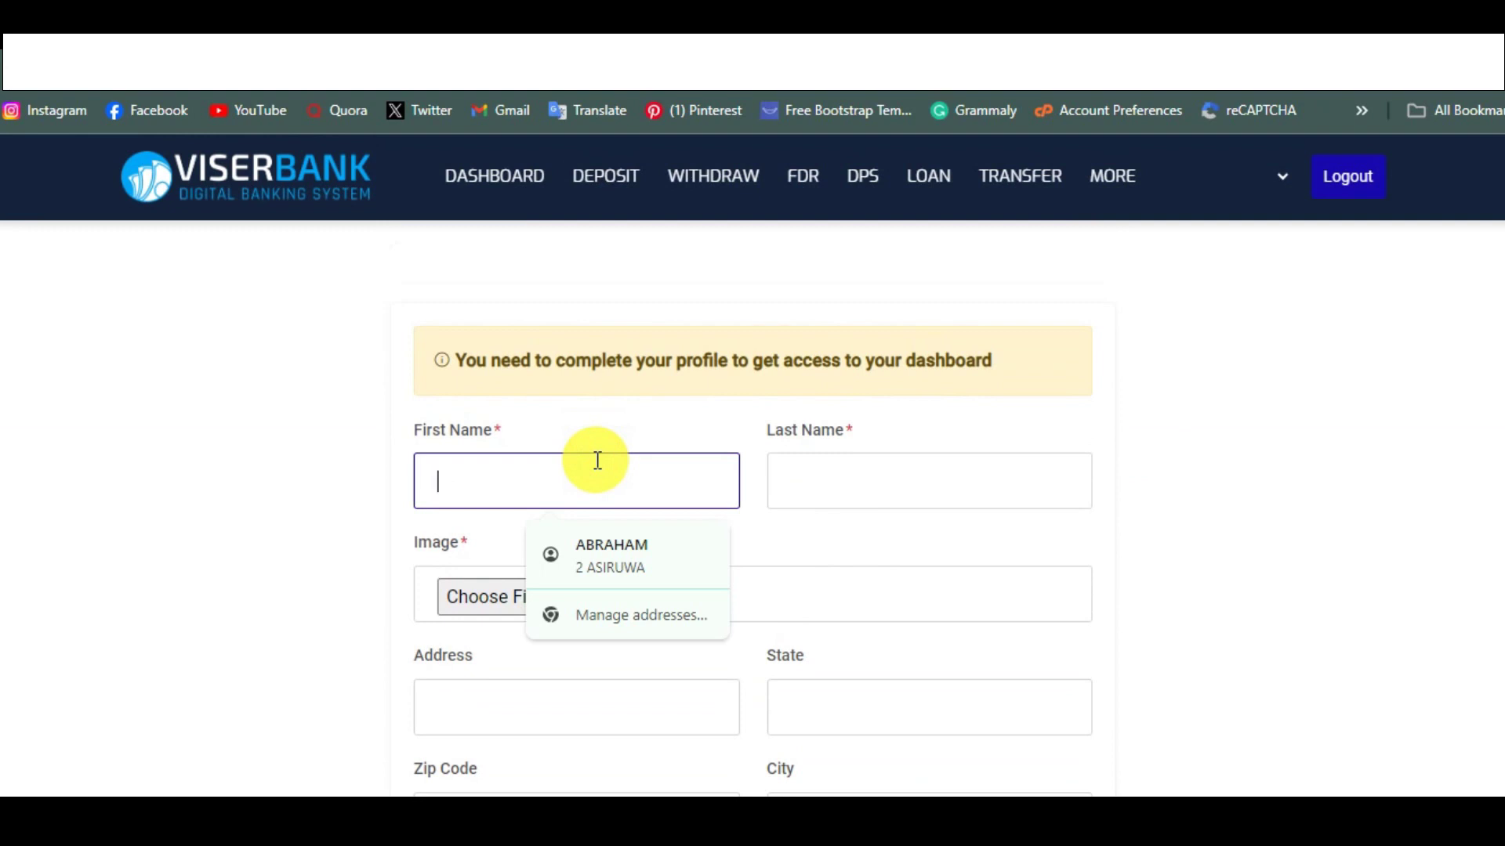
type("ee")
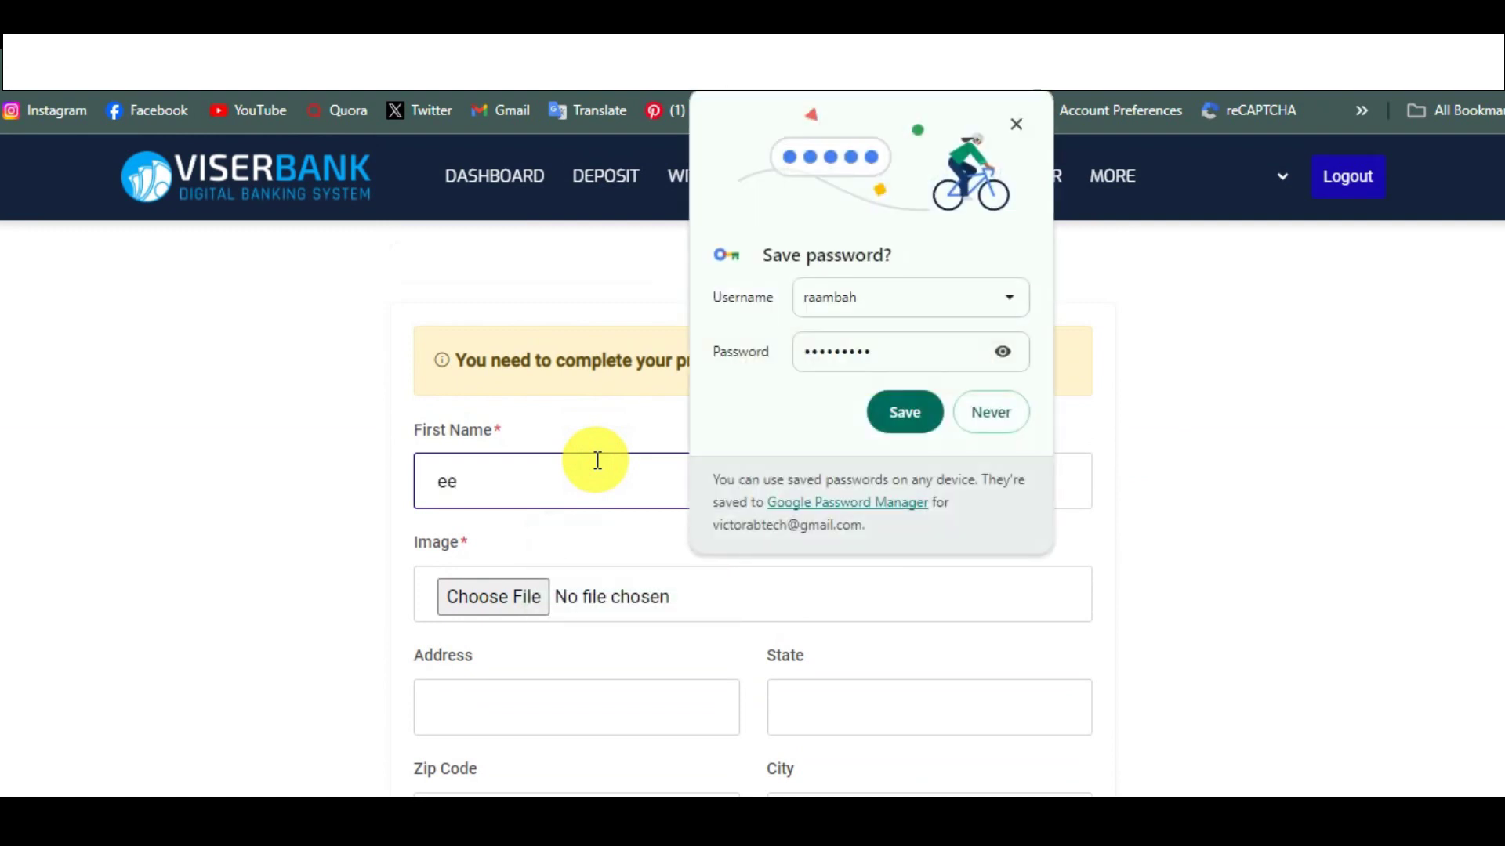
left_click(1016, 124)
type("vee")
left_click(836, 482)
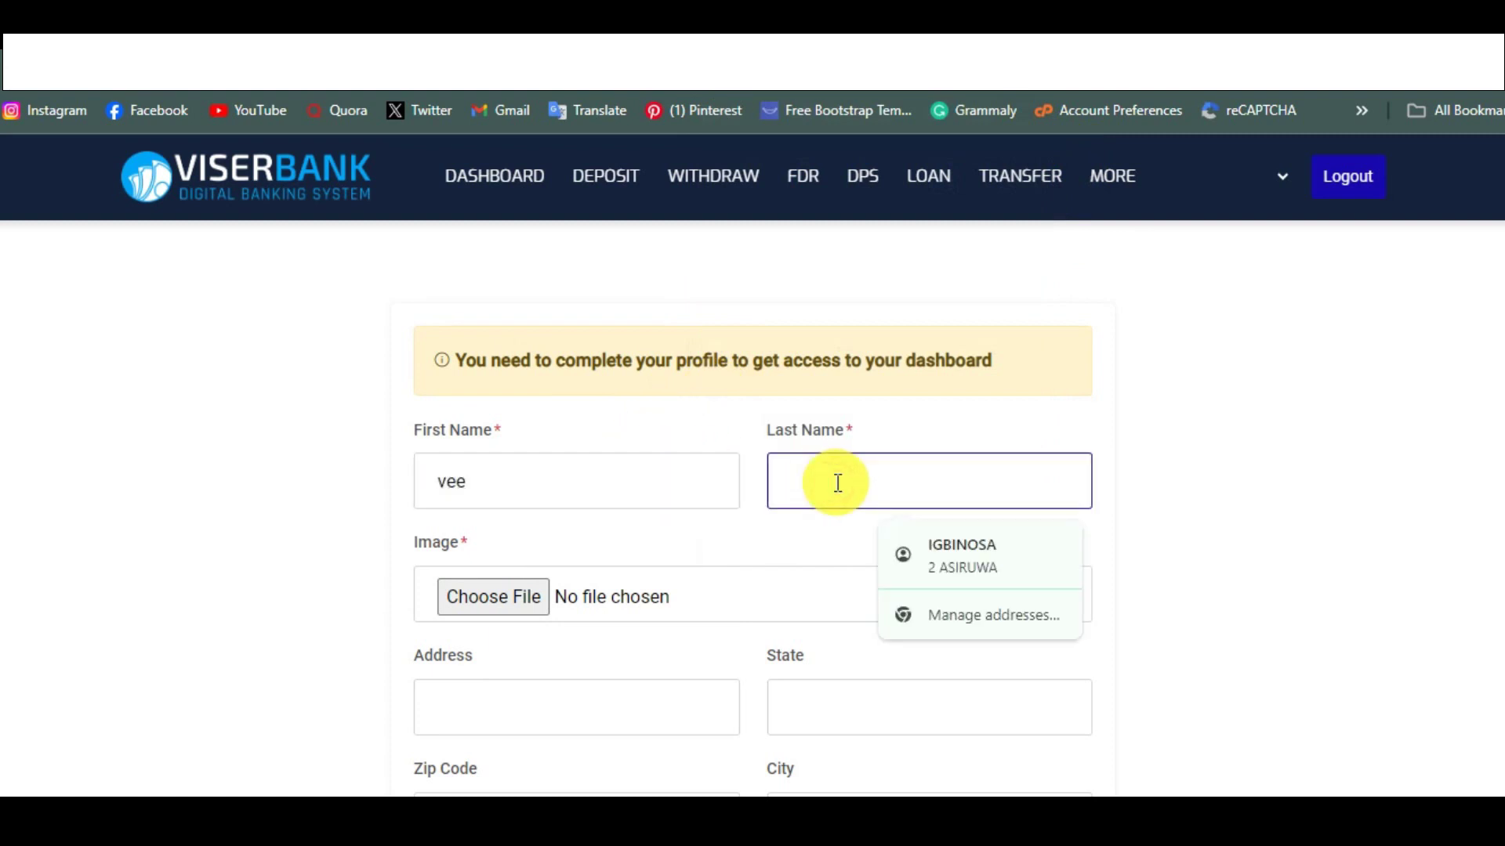
type("tor")
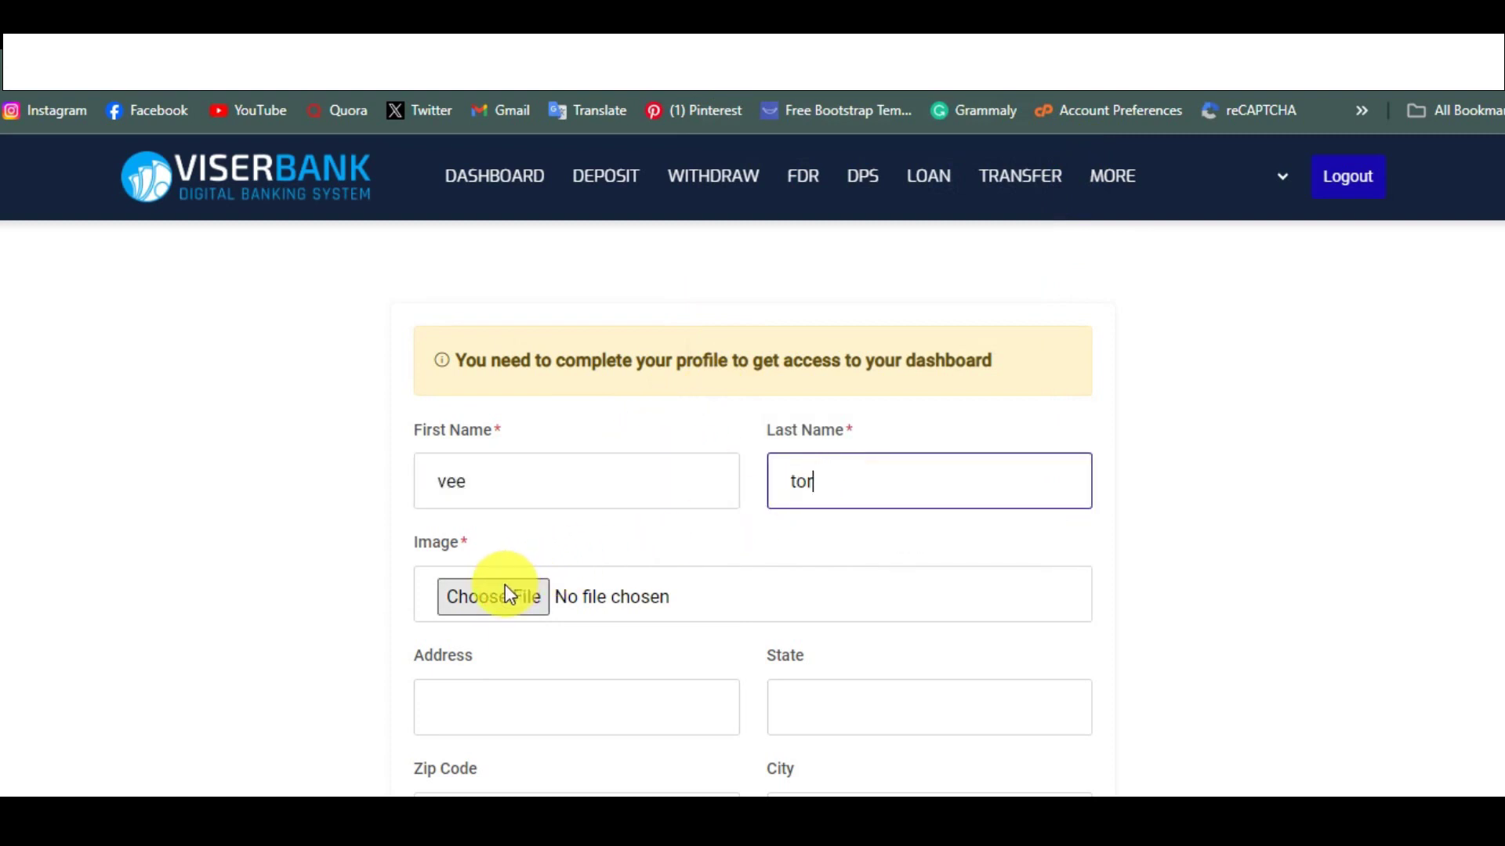
Enter the user's street address, state, zip code and city in the profile form.
left_click(497, 708)
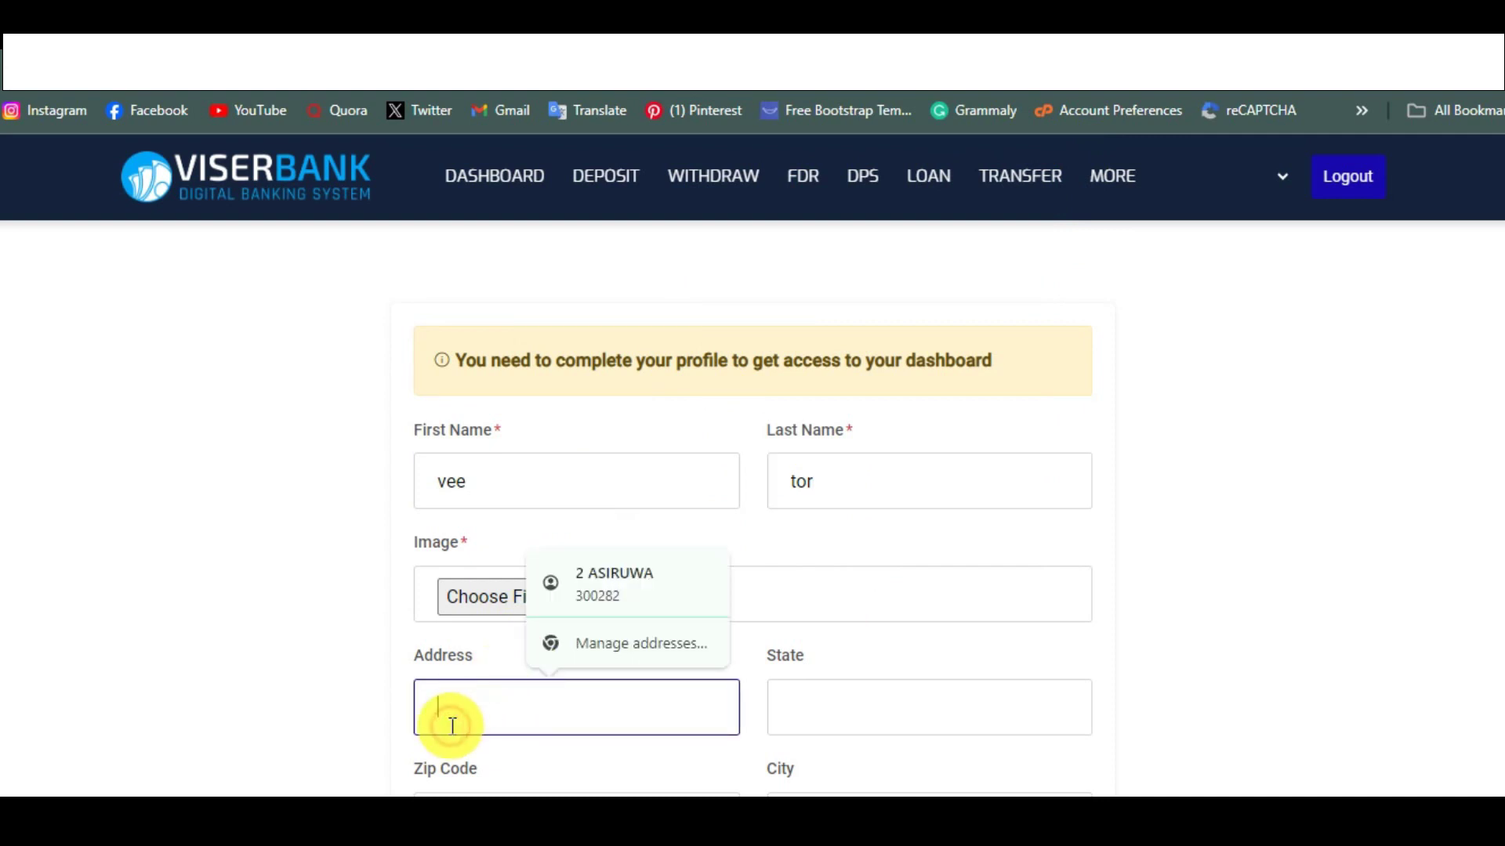
type("335 get")
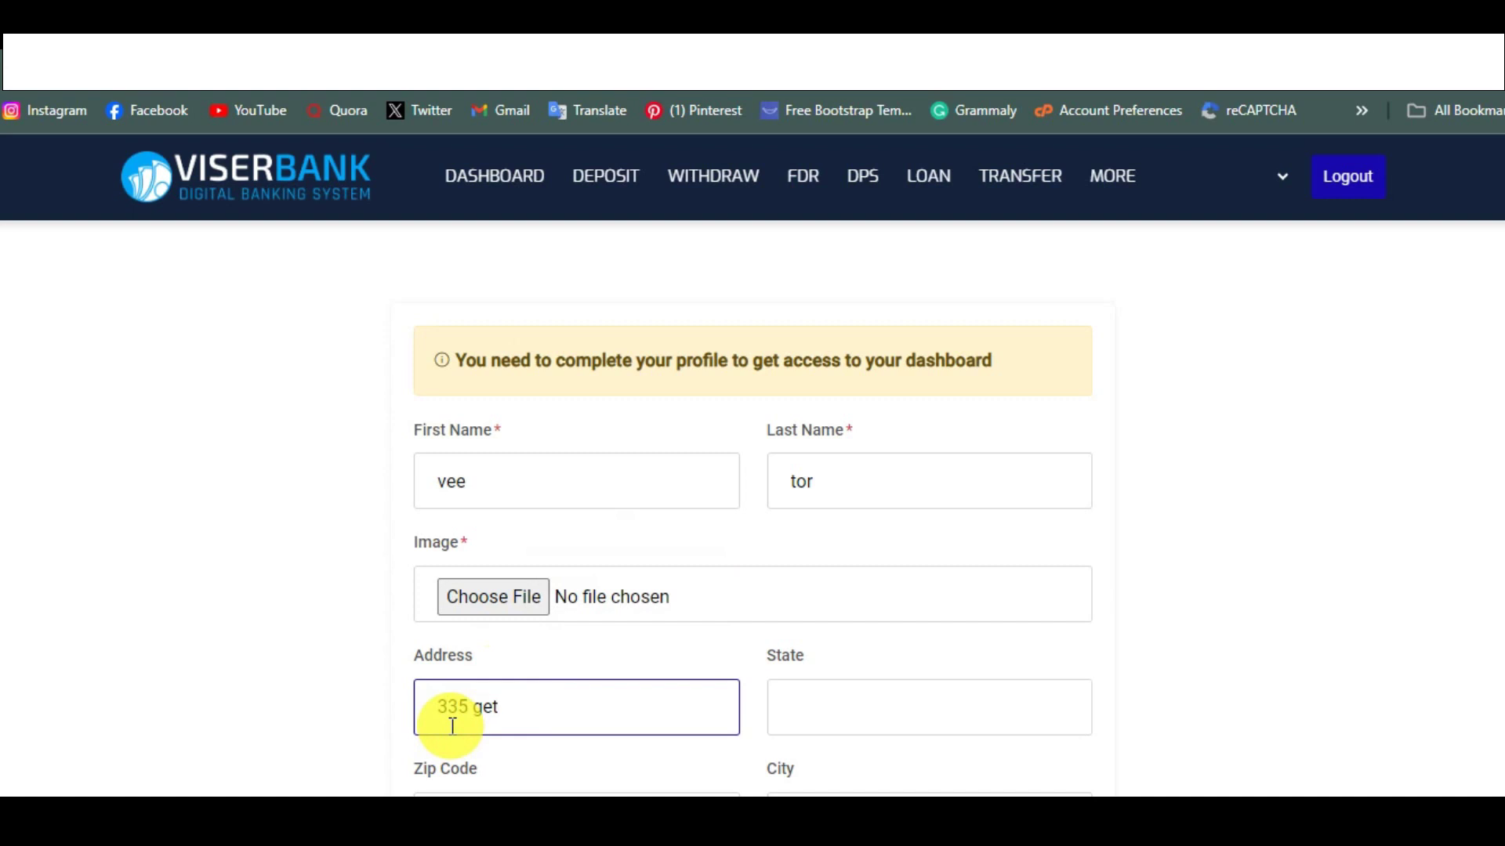
left_click(834, 716)
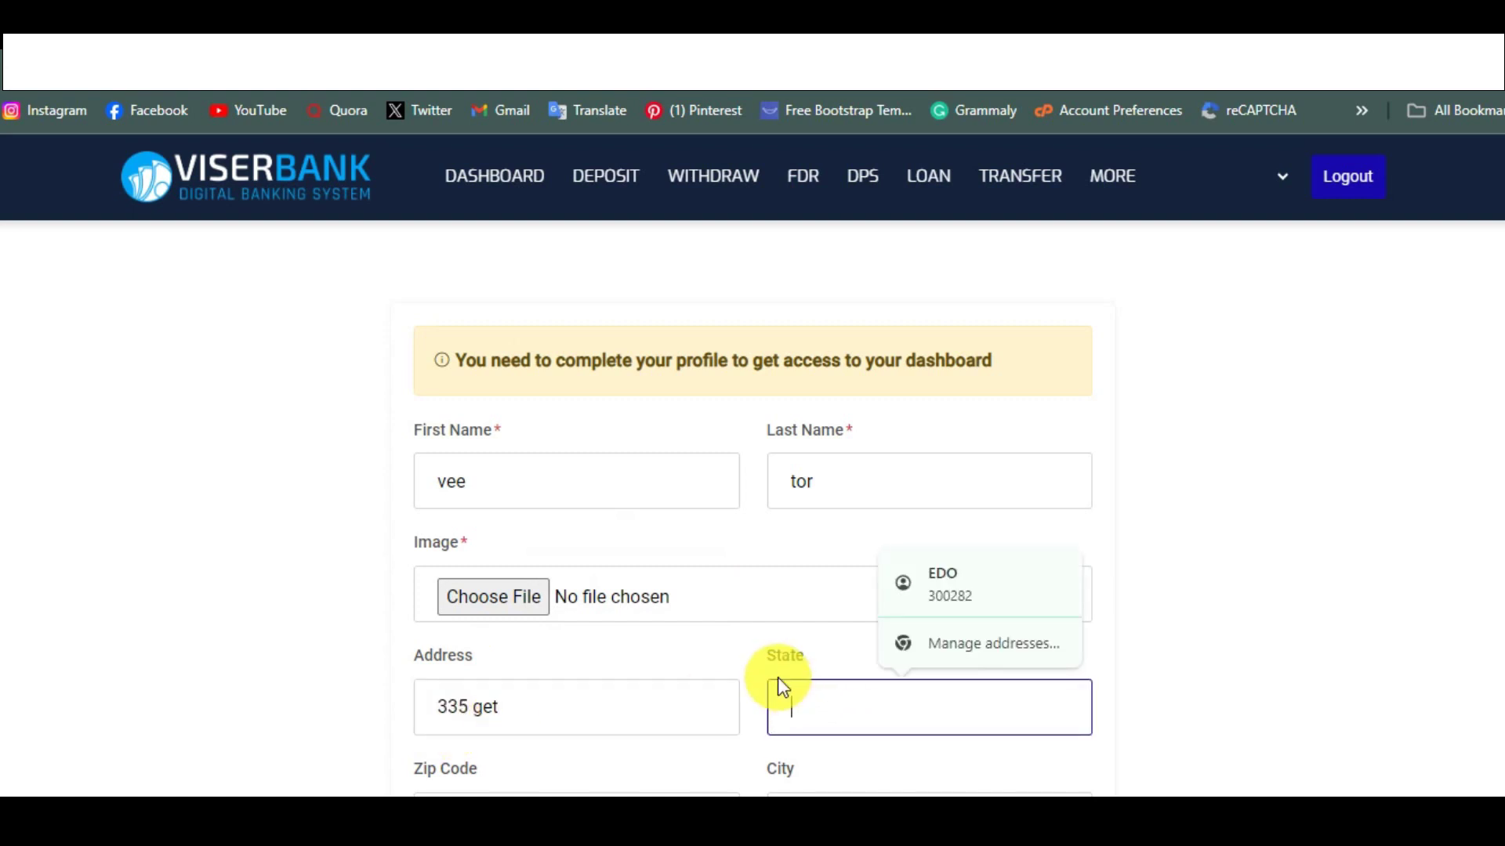
type("Iagos")
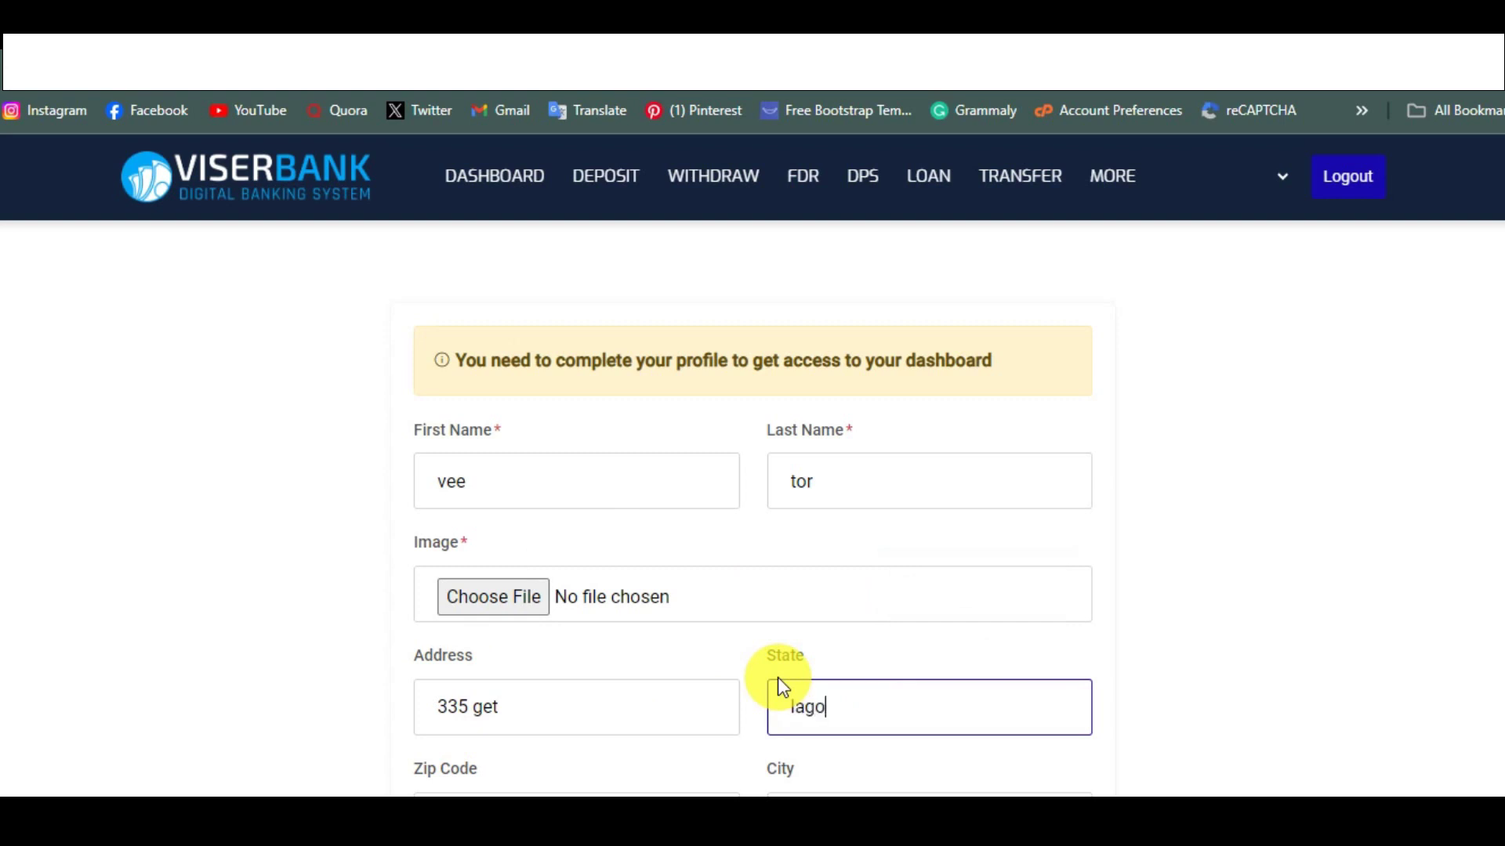
scroll(776, 683, "down", 4)
left_click(579, 479)
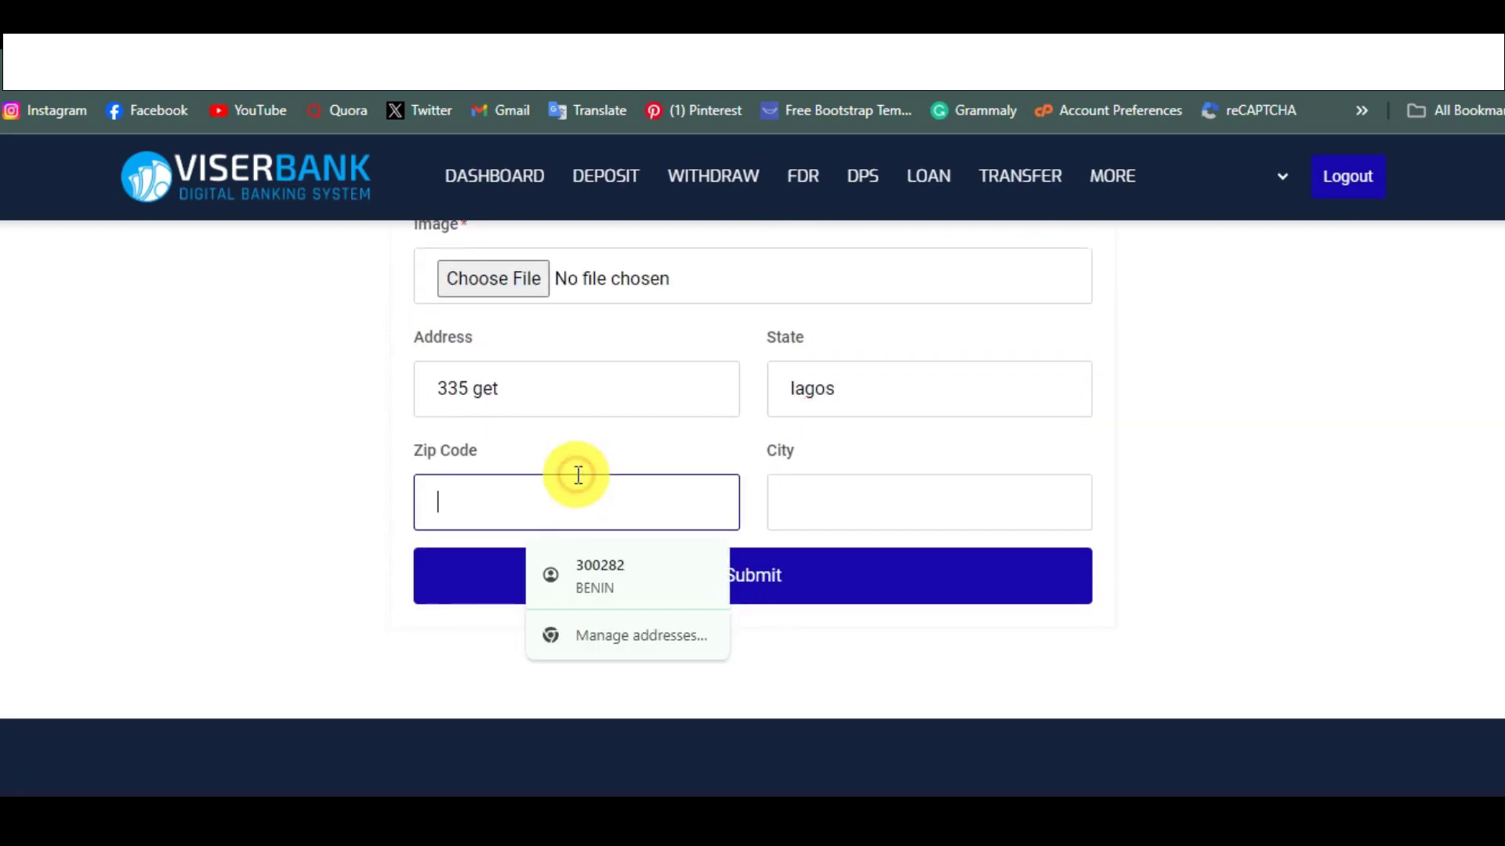
type("40423")
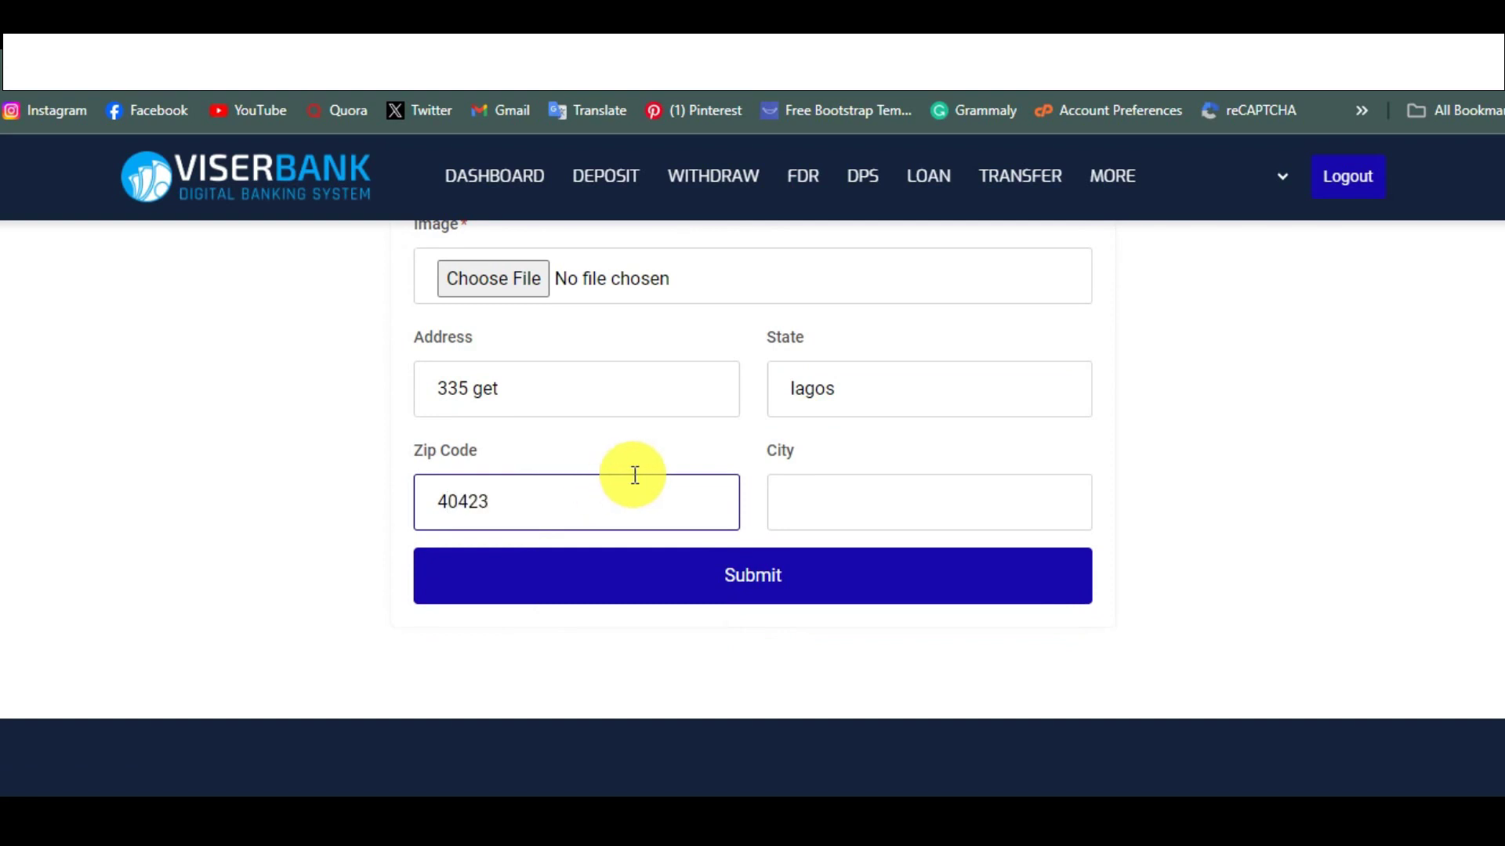
left_click(858, 499)
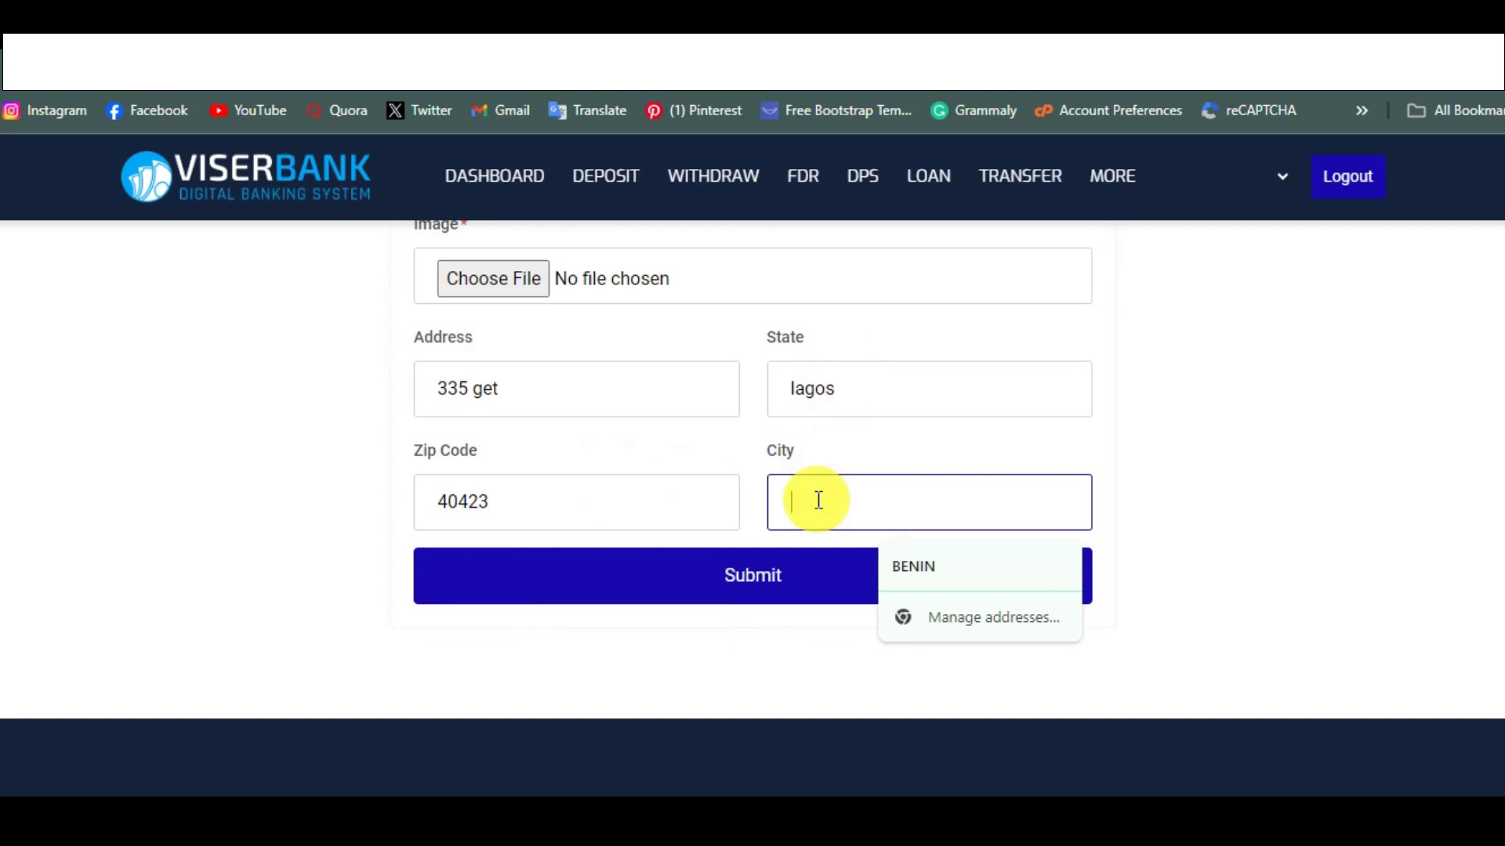
type("ikeja")
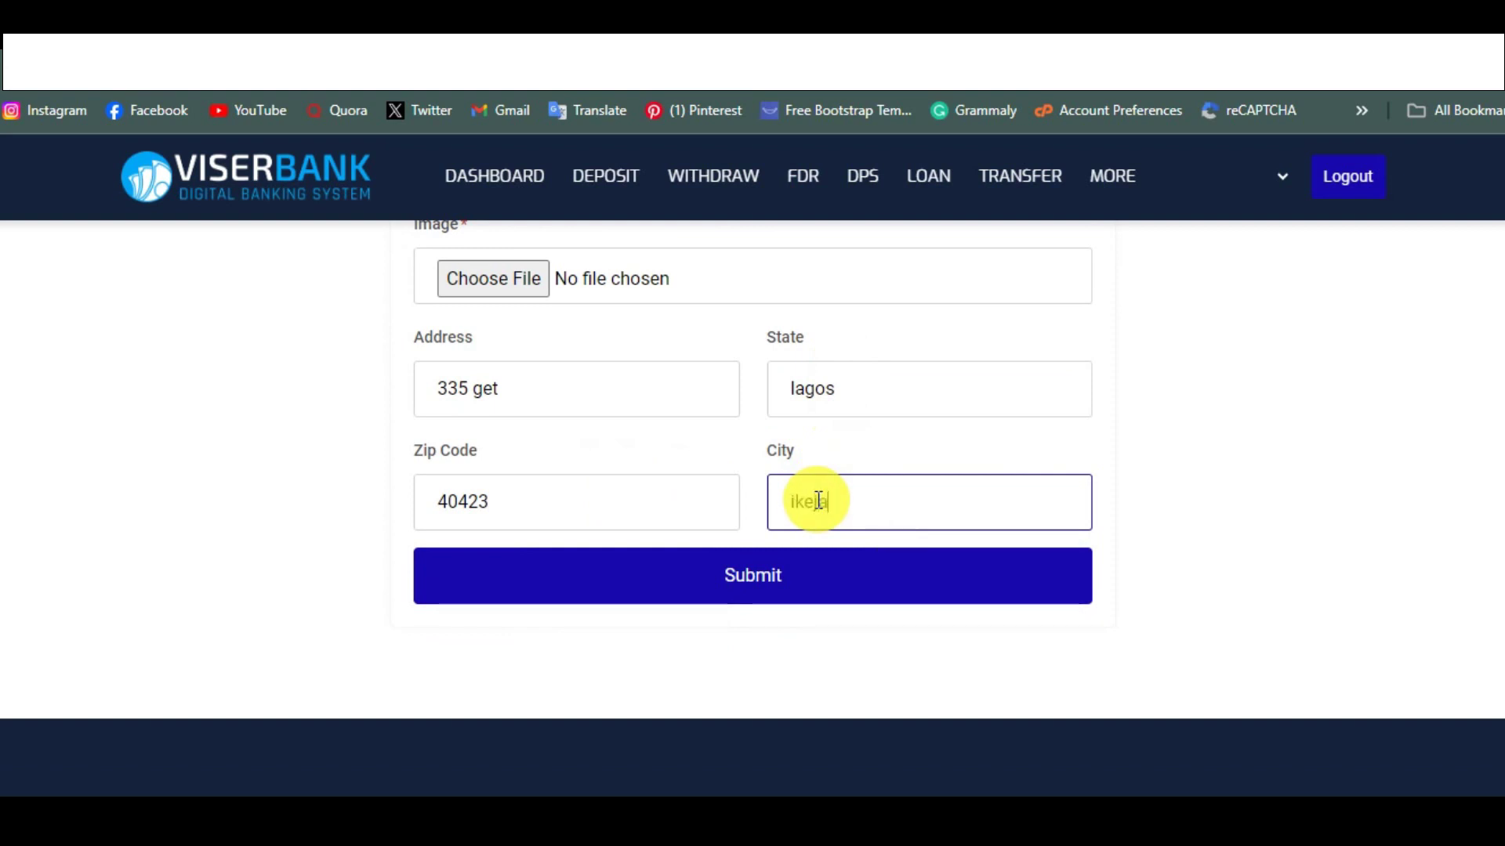
scroll(816, 500, "up", 3)
left_click(497, 521)
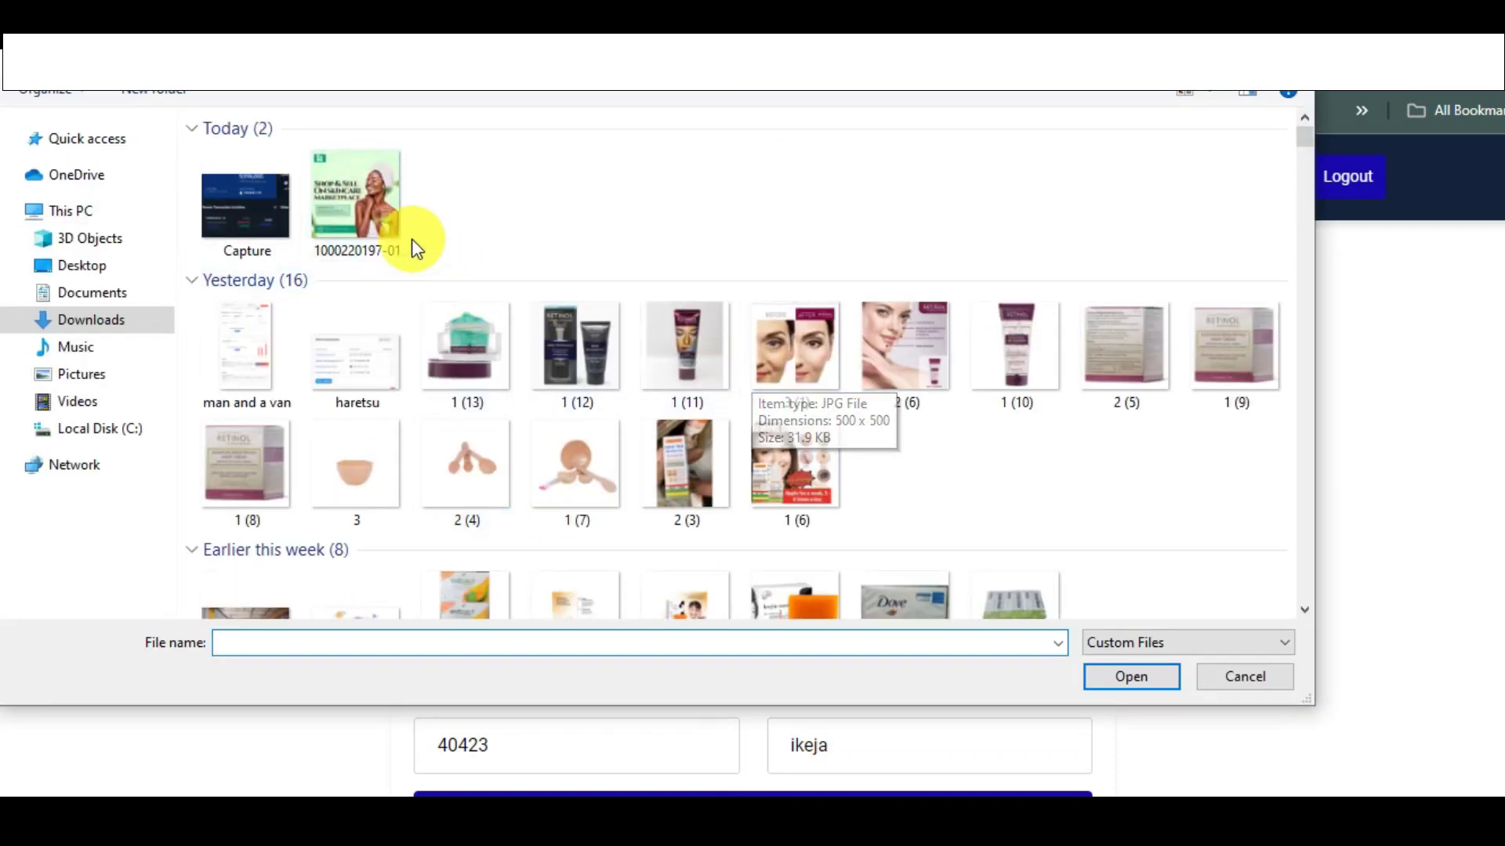
left_click(392, 220)
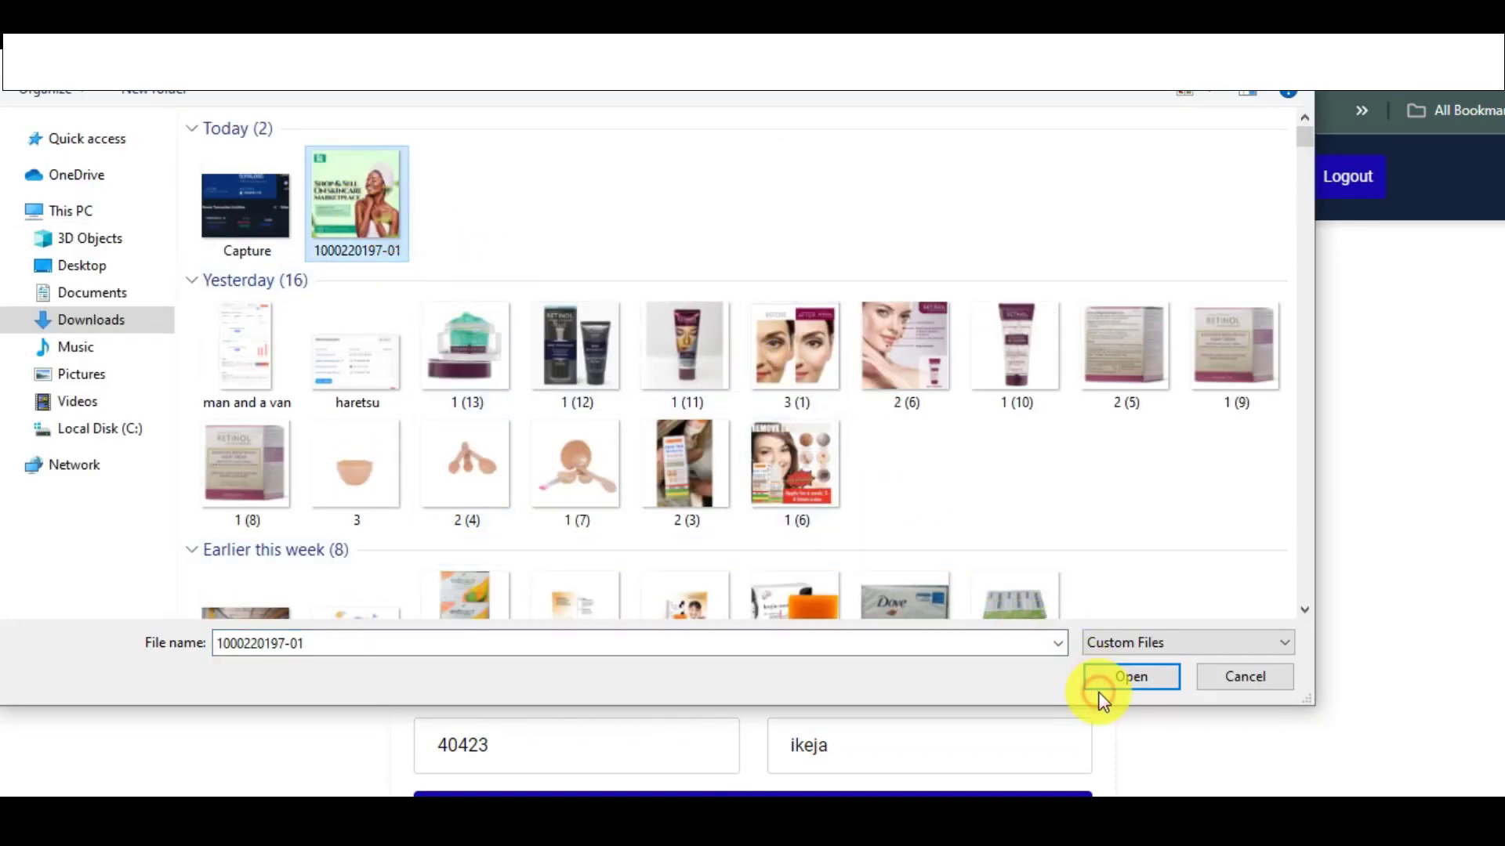
left_click(1126, 677)
Submit the profile and dismiss the save-address prompt to reach the $0.00 dashboard.
scroll(1123, 682, "down", 2)
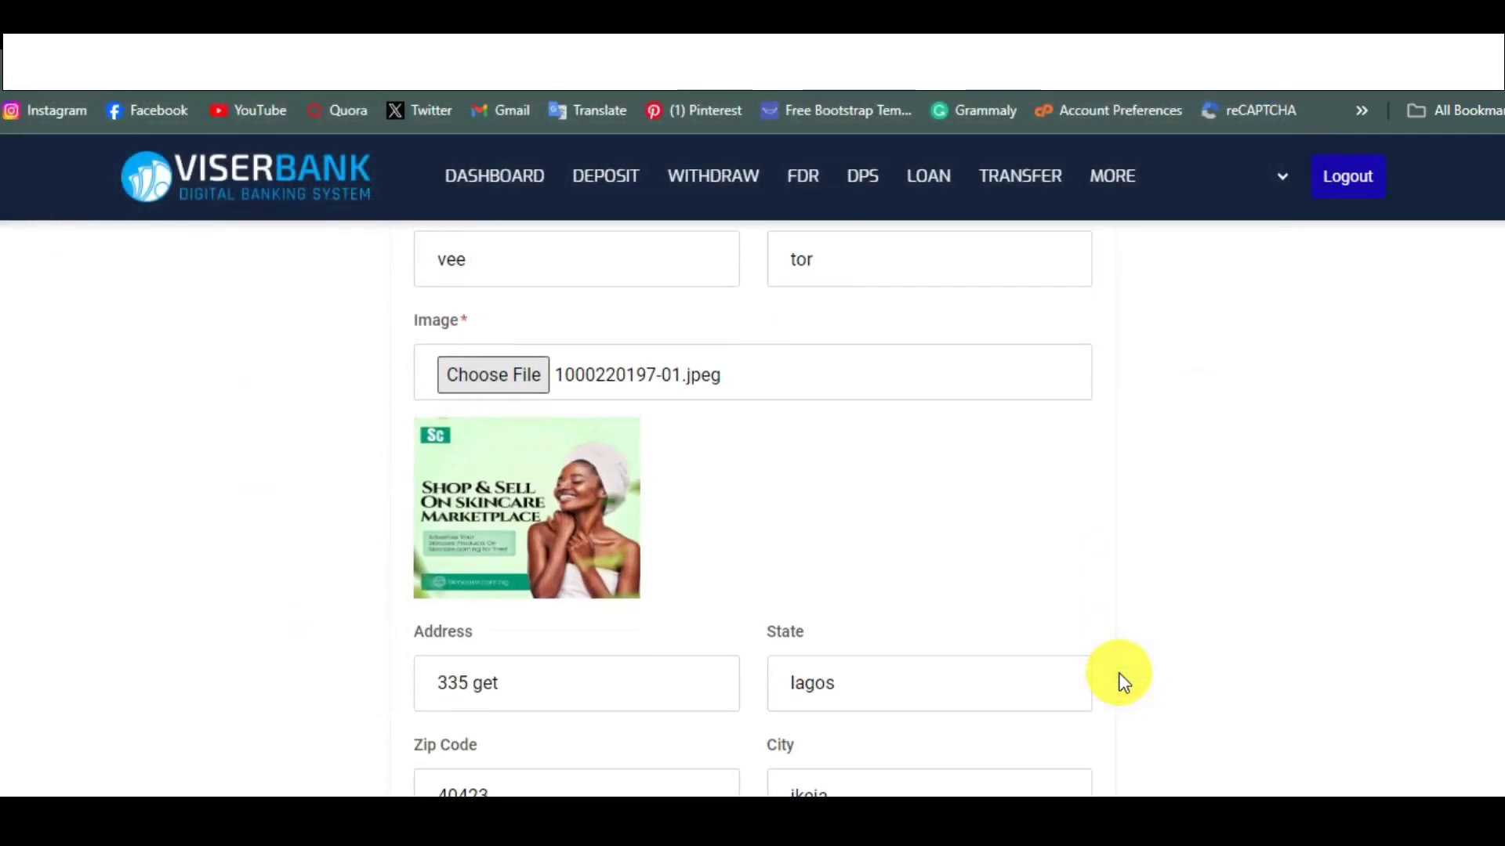
scroll(1019, 674, "down", 3)
left_click(883, 681)
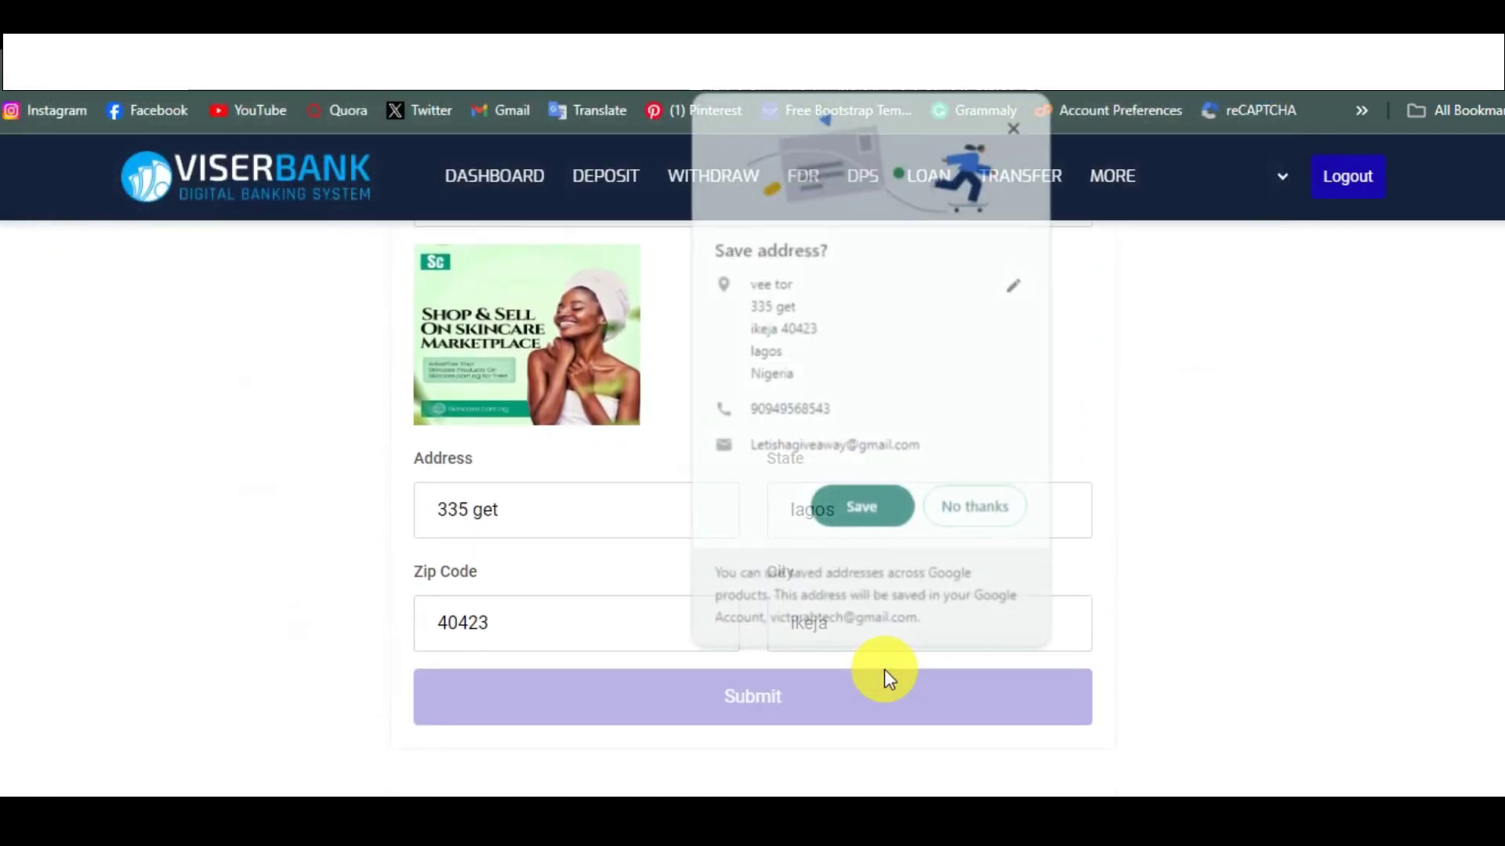
left_click(1021, 120)
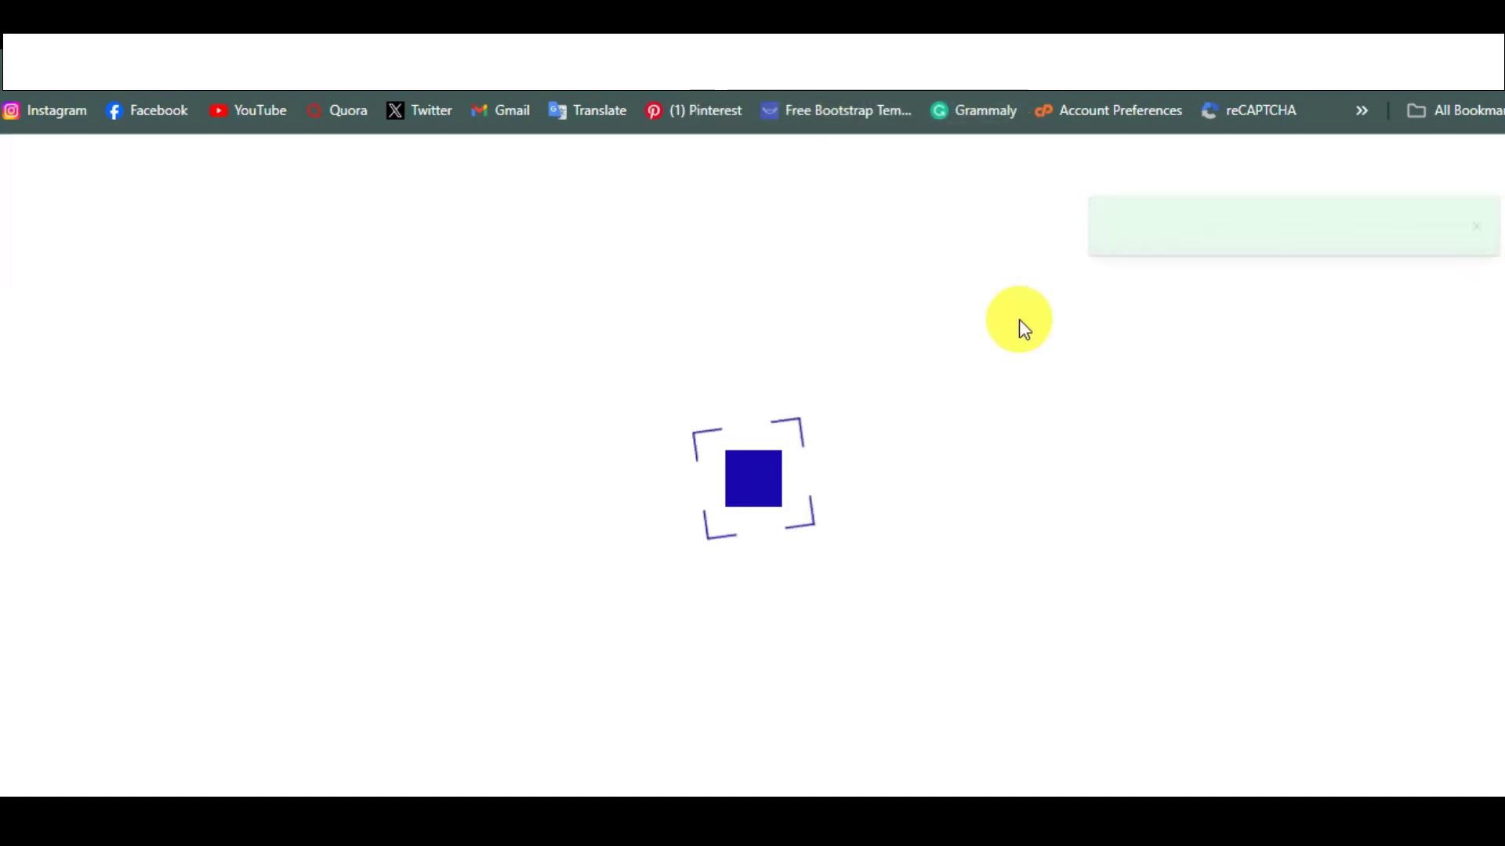
scroll(1019, 319, "down", 3)
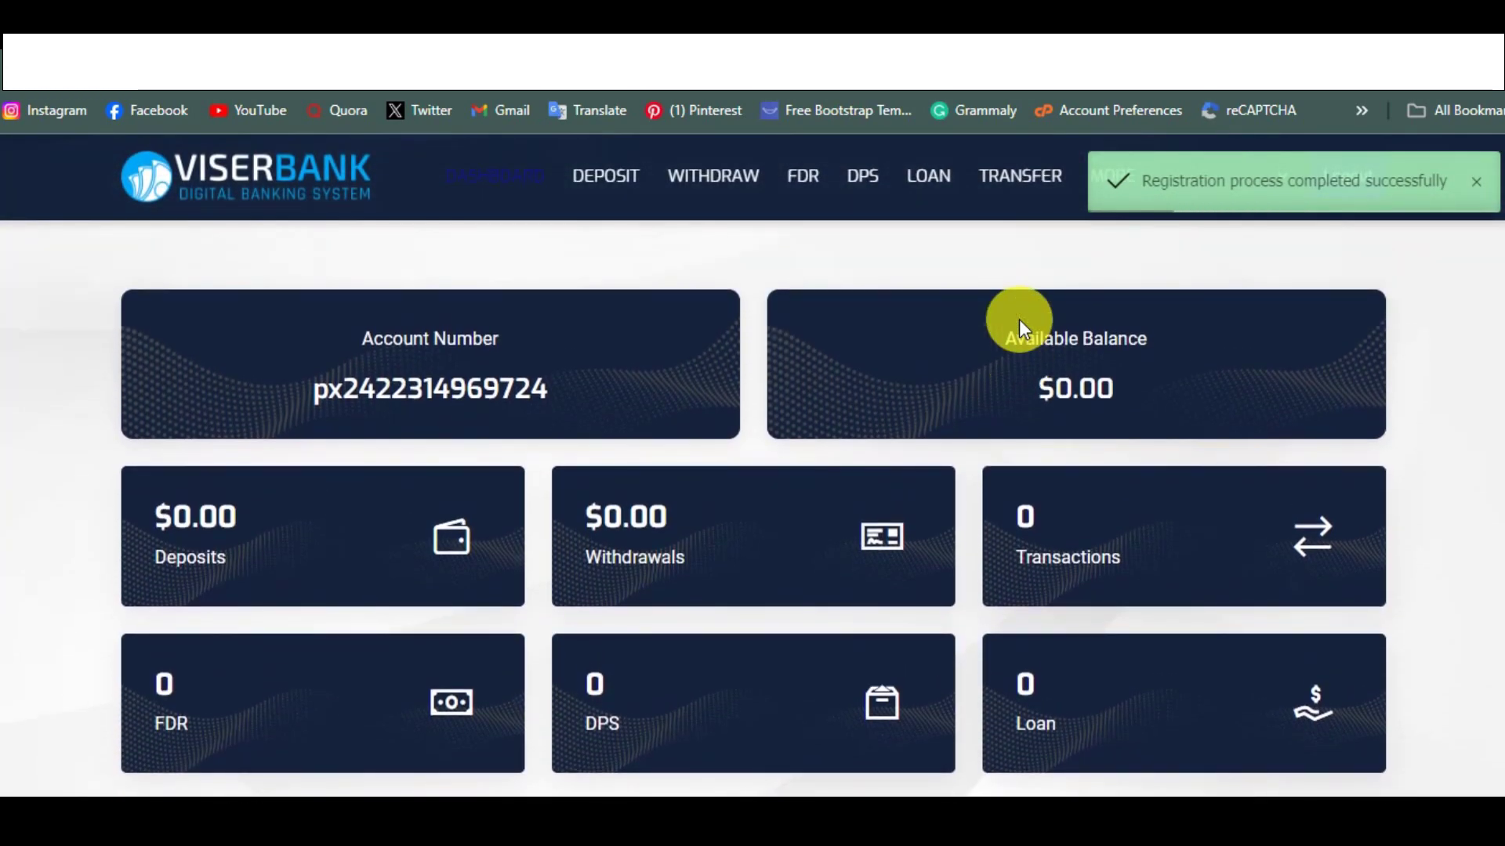
Switch to the Pmasteck Host tab and scroll through its home page, returning to the top.
left_click(235, 15)
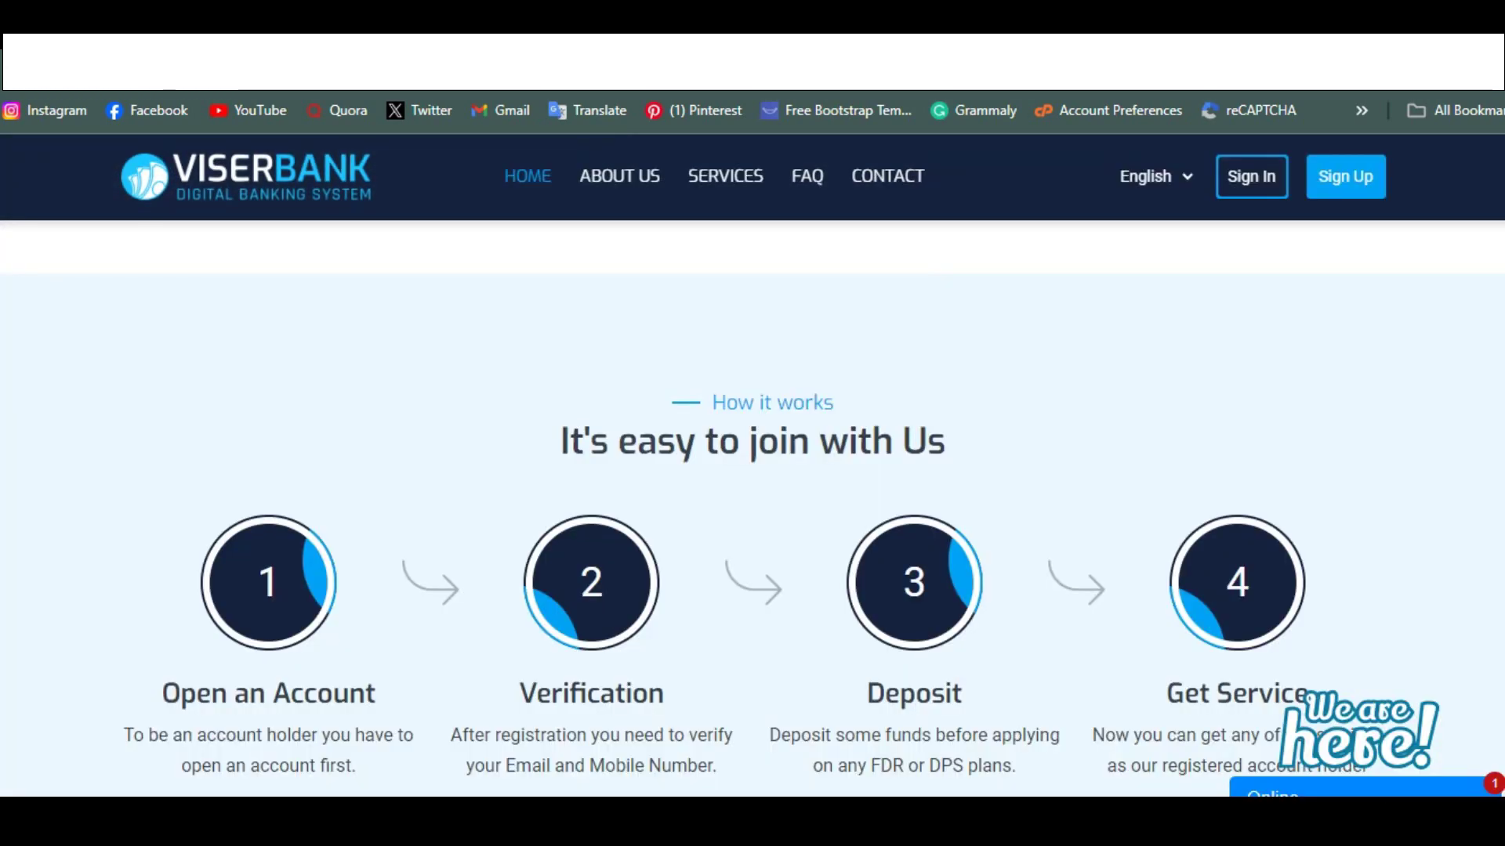
left_click(118, 16)
scroll(467, 577, "up", 3)
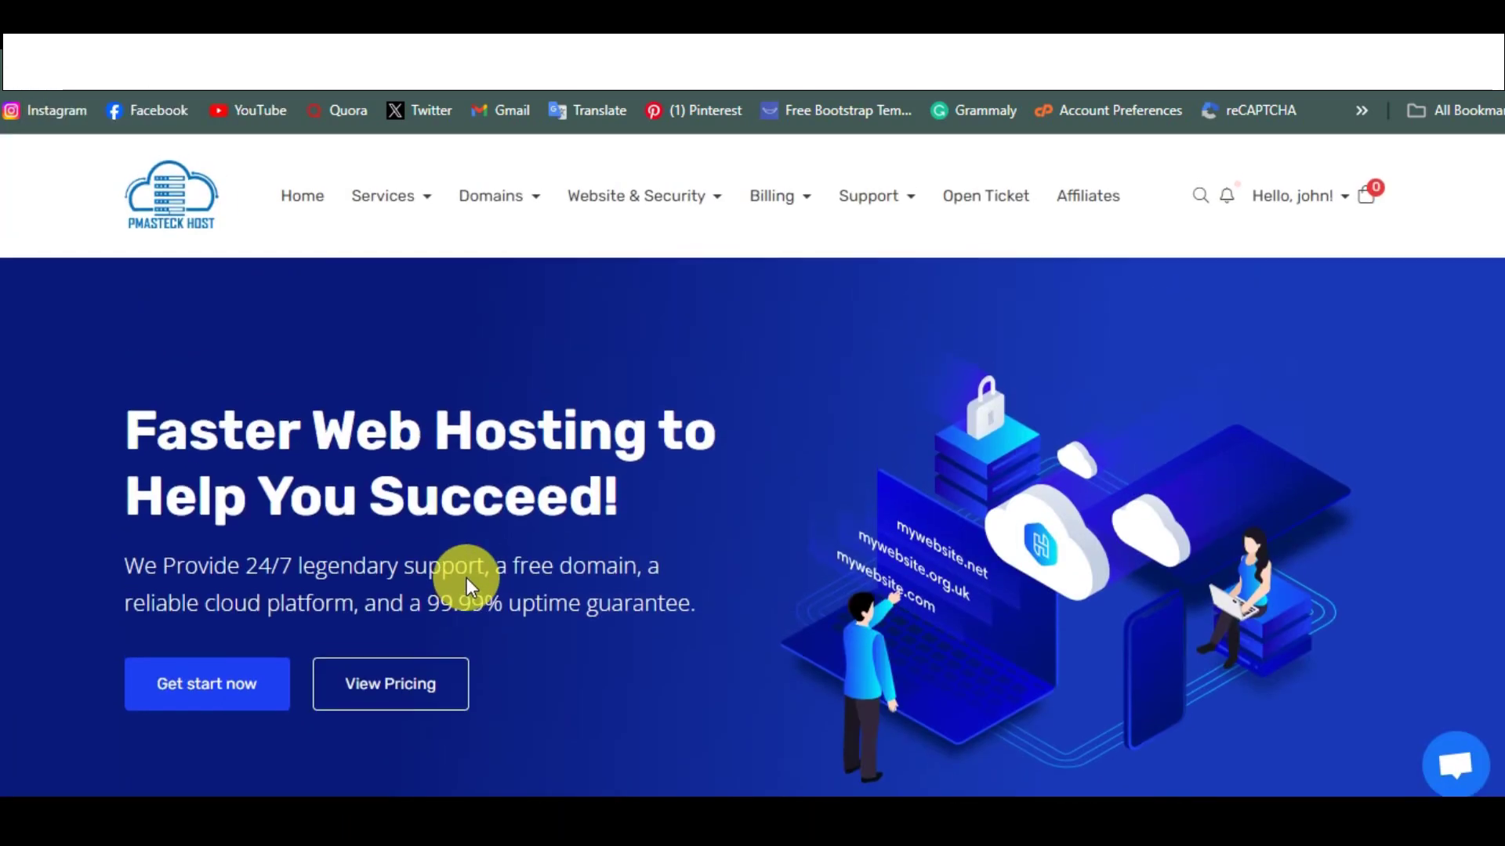
scroll(412, 478, "down", 12)
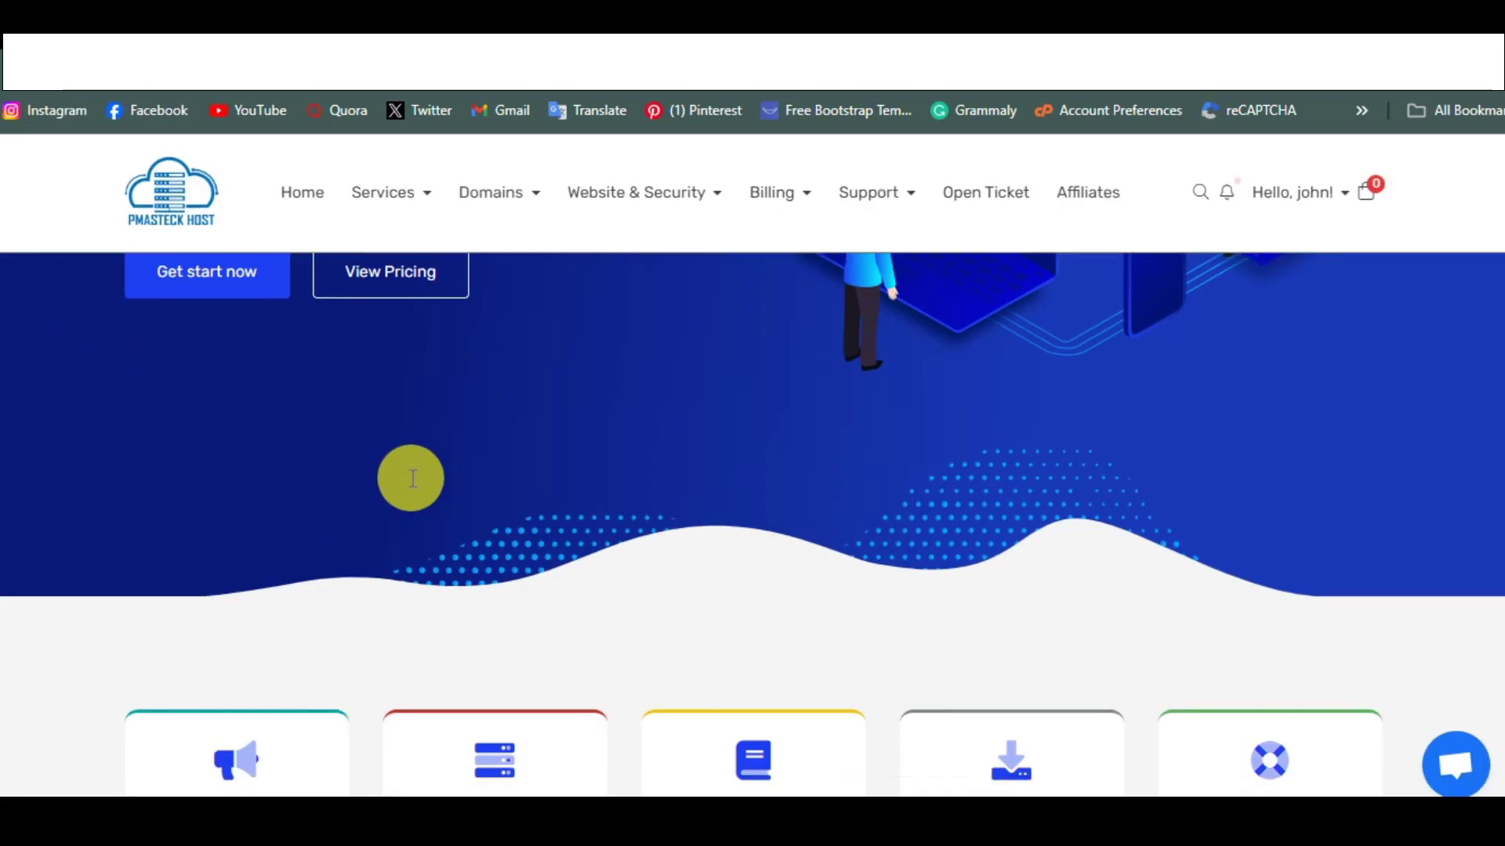
scroll(413, 478, "down", 15)
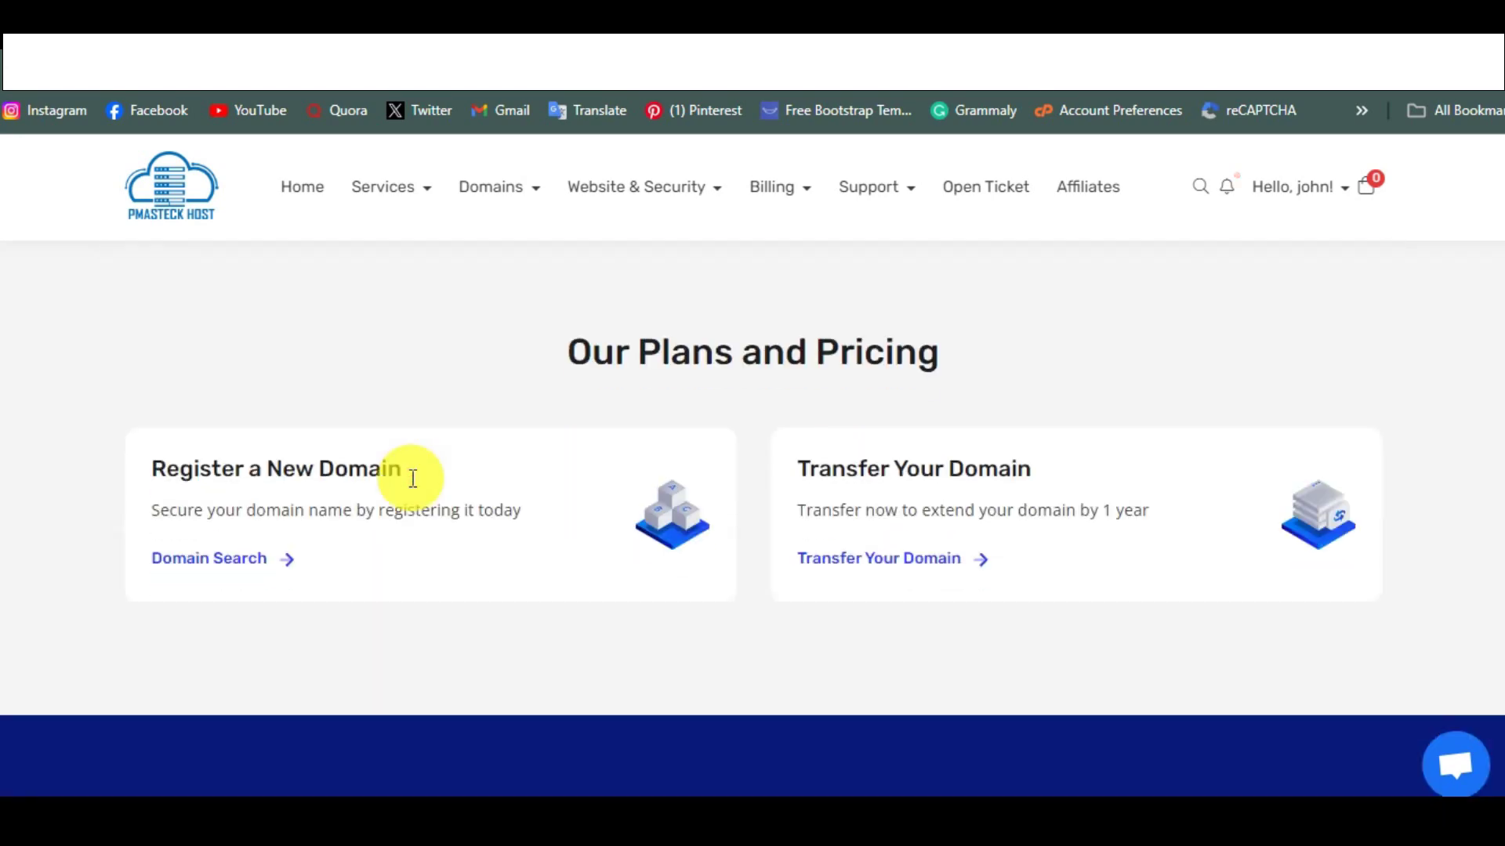
scroll(412, 478, "down", 15)
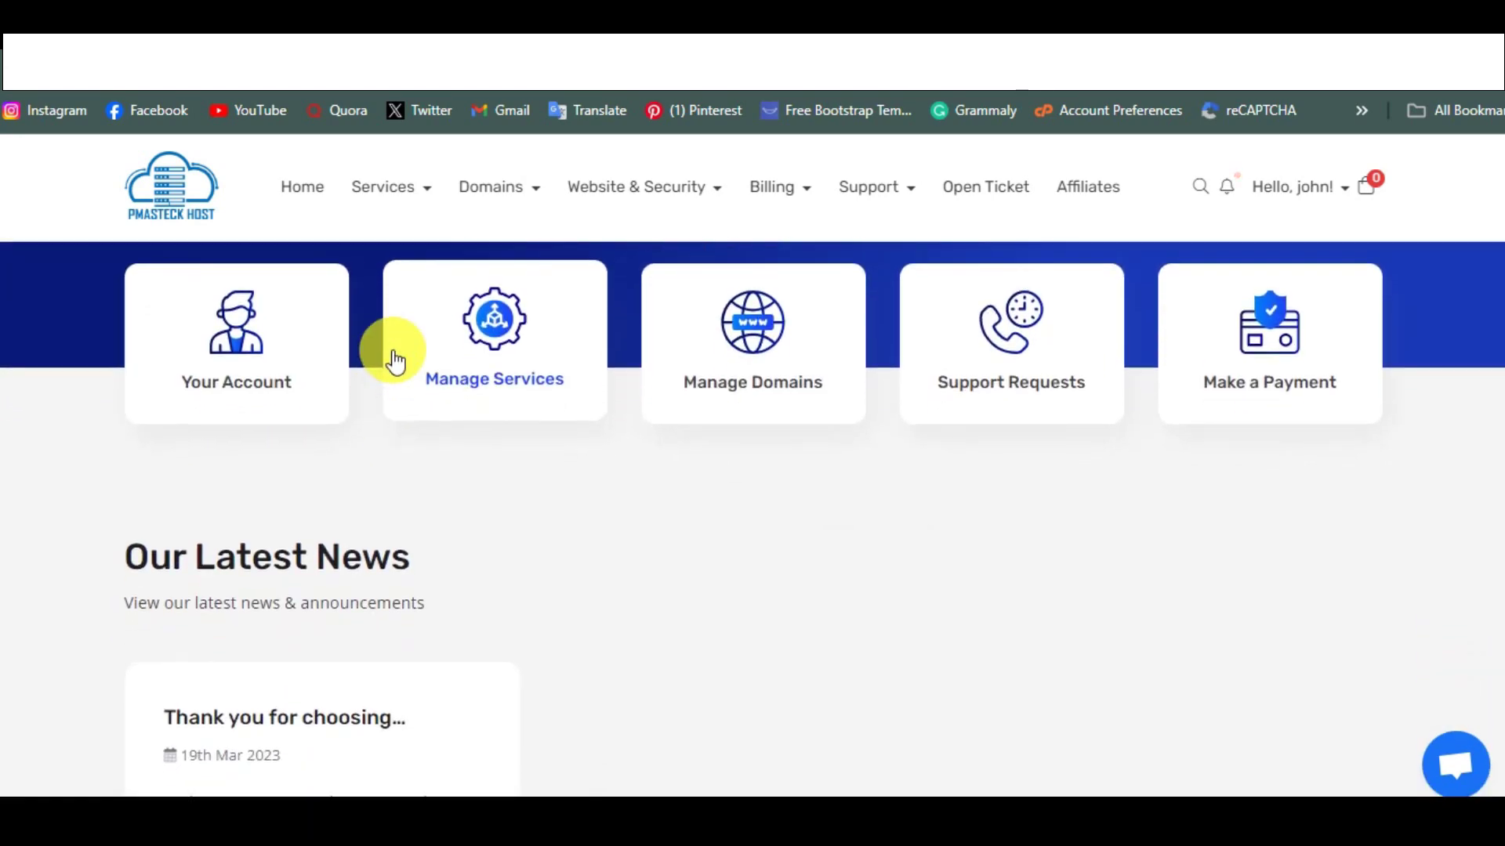
scroll(439, 377, "down", 9)
scroll(619, 562, "up", 20)
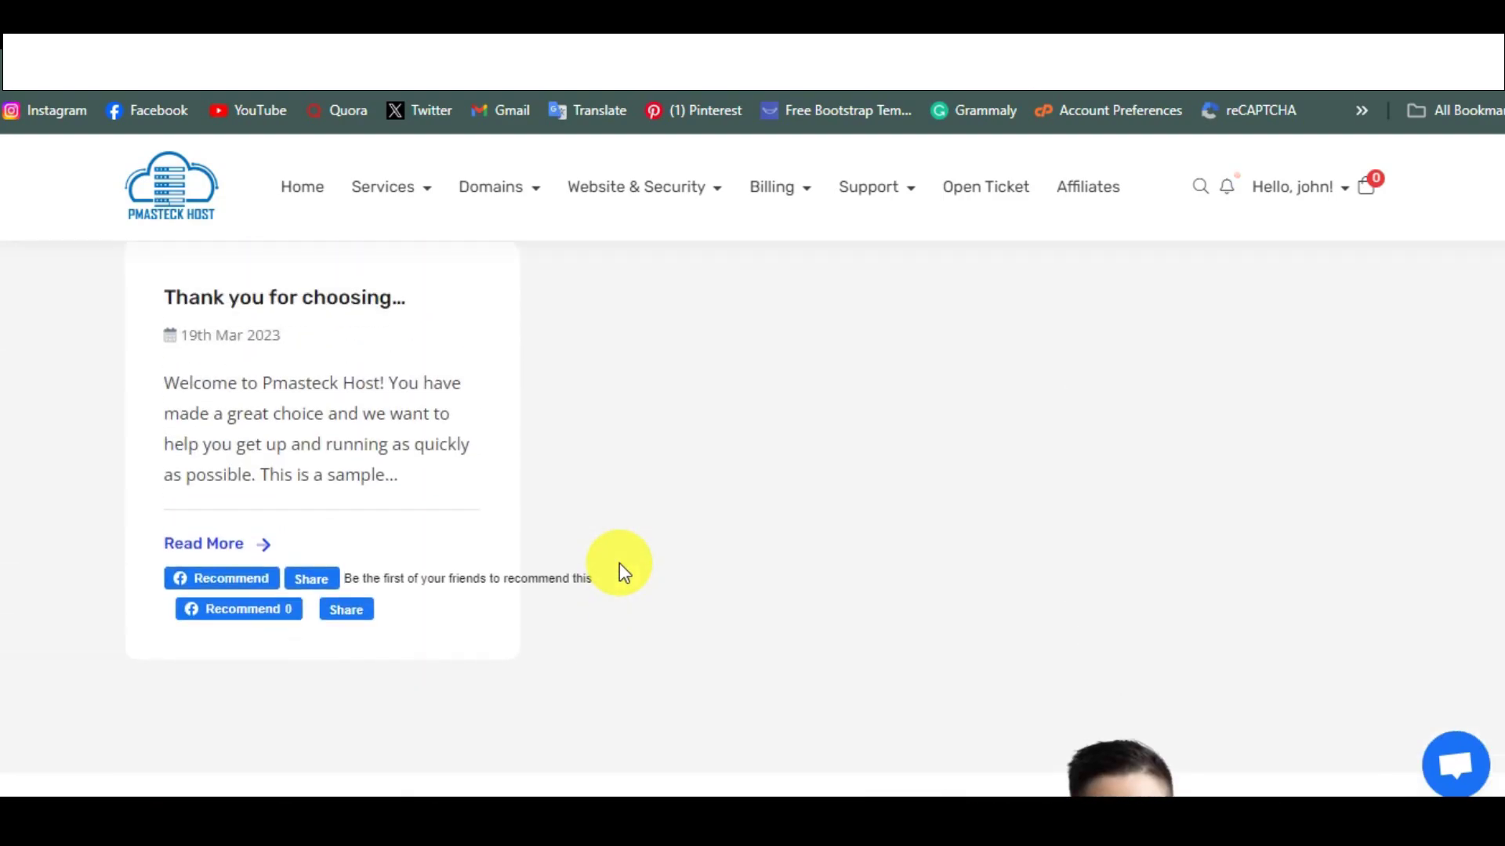
scroll(523, 613, "up", 8)
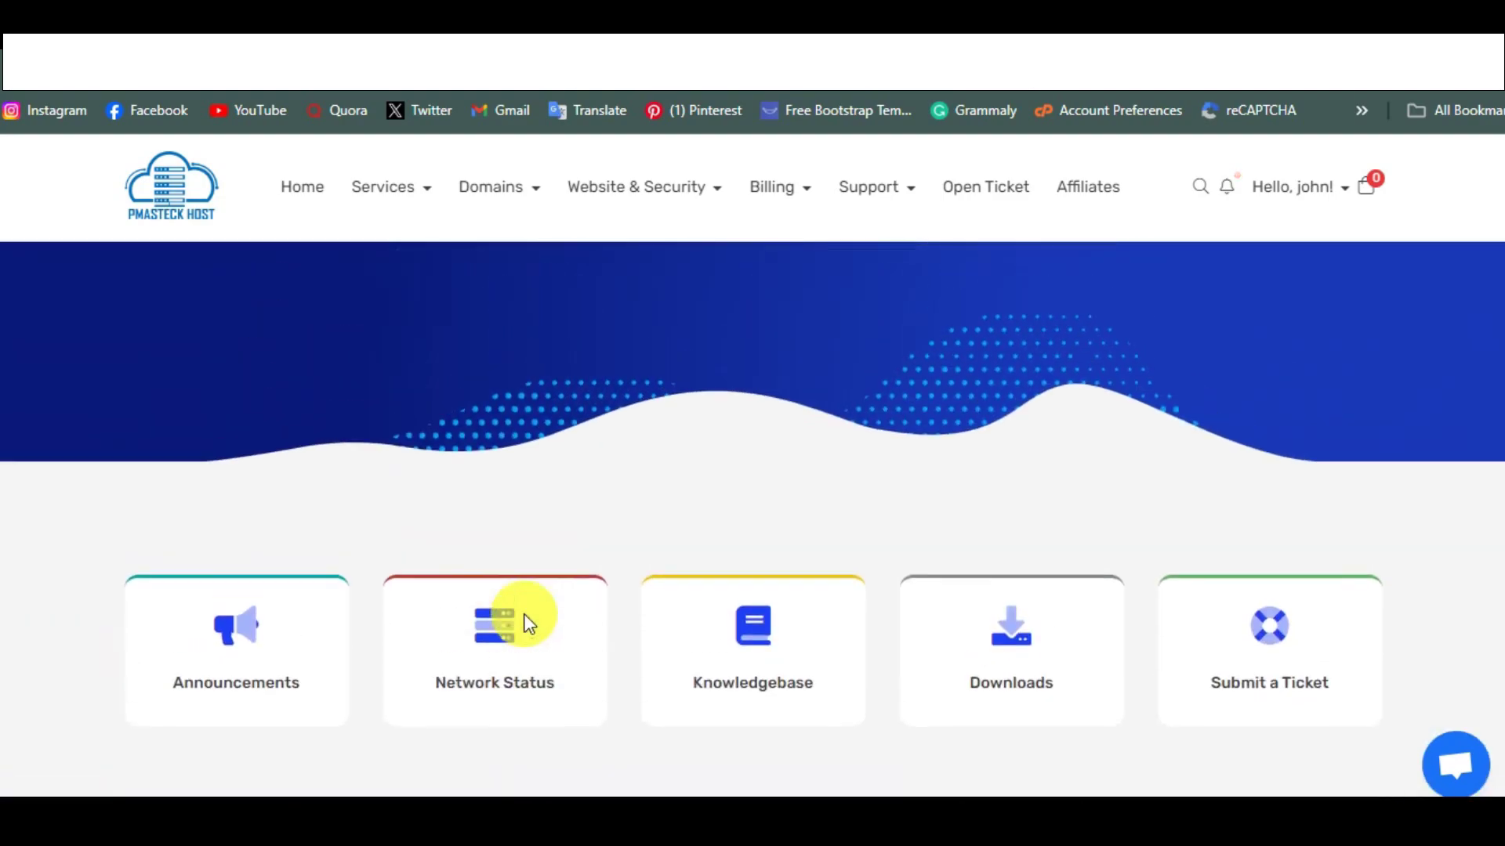
scroll(328, 492, "up", 6)
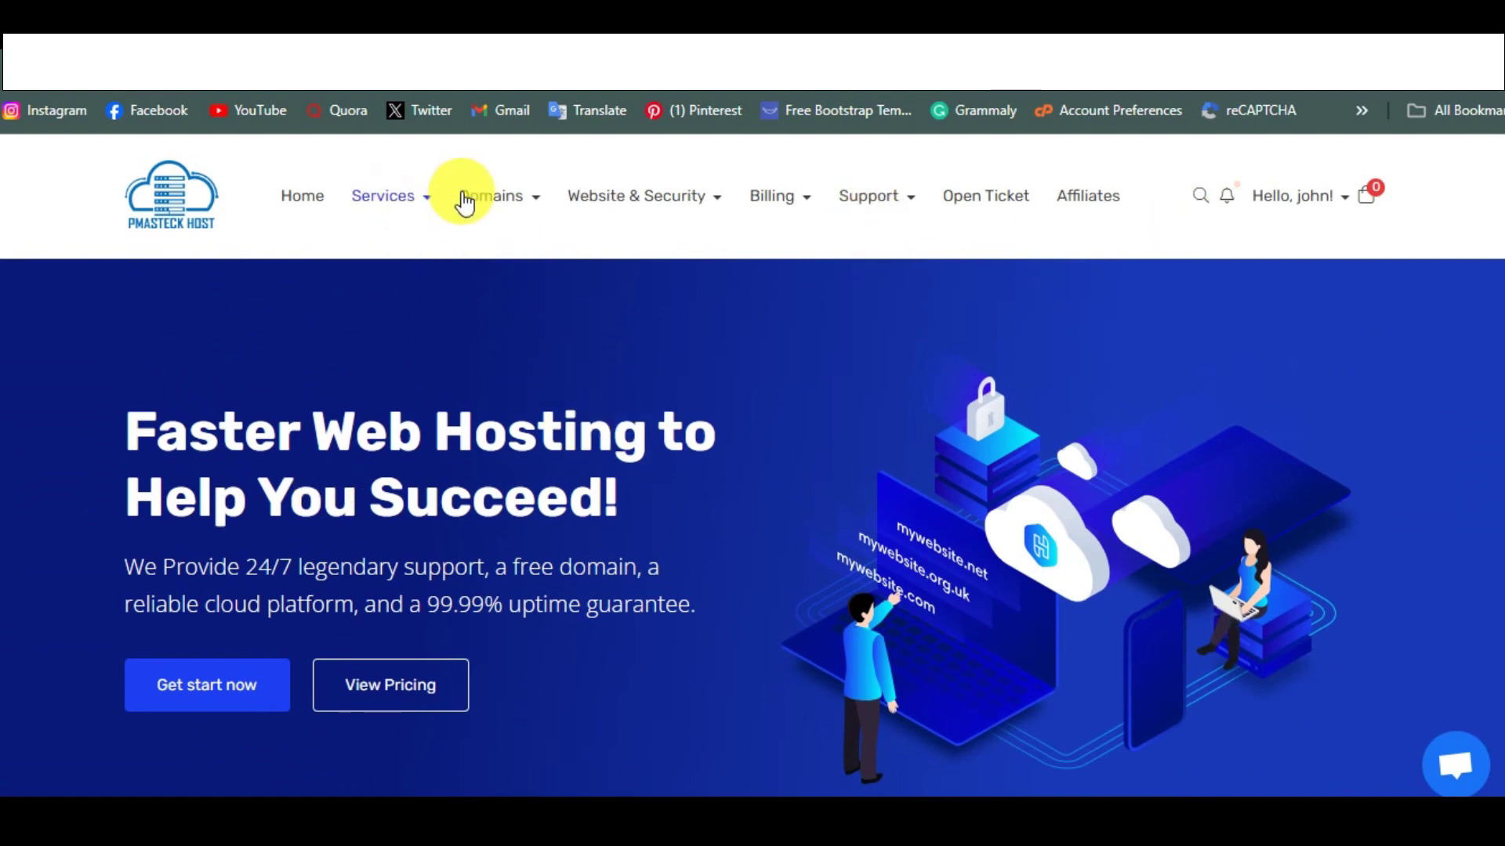
Go to Domains > Register a New Domain and enter viserrndb.com in the search box.
left_click(511, 222)
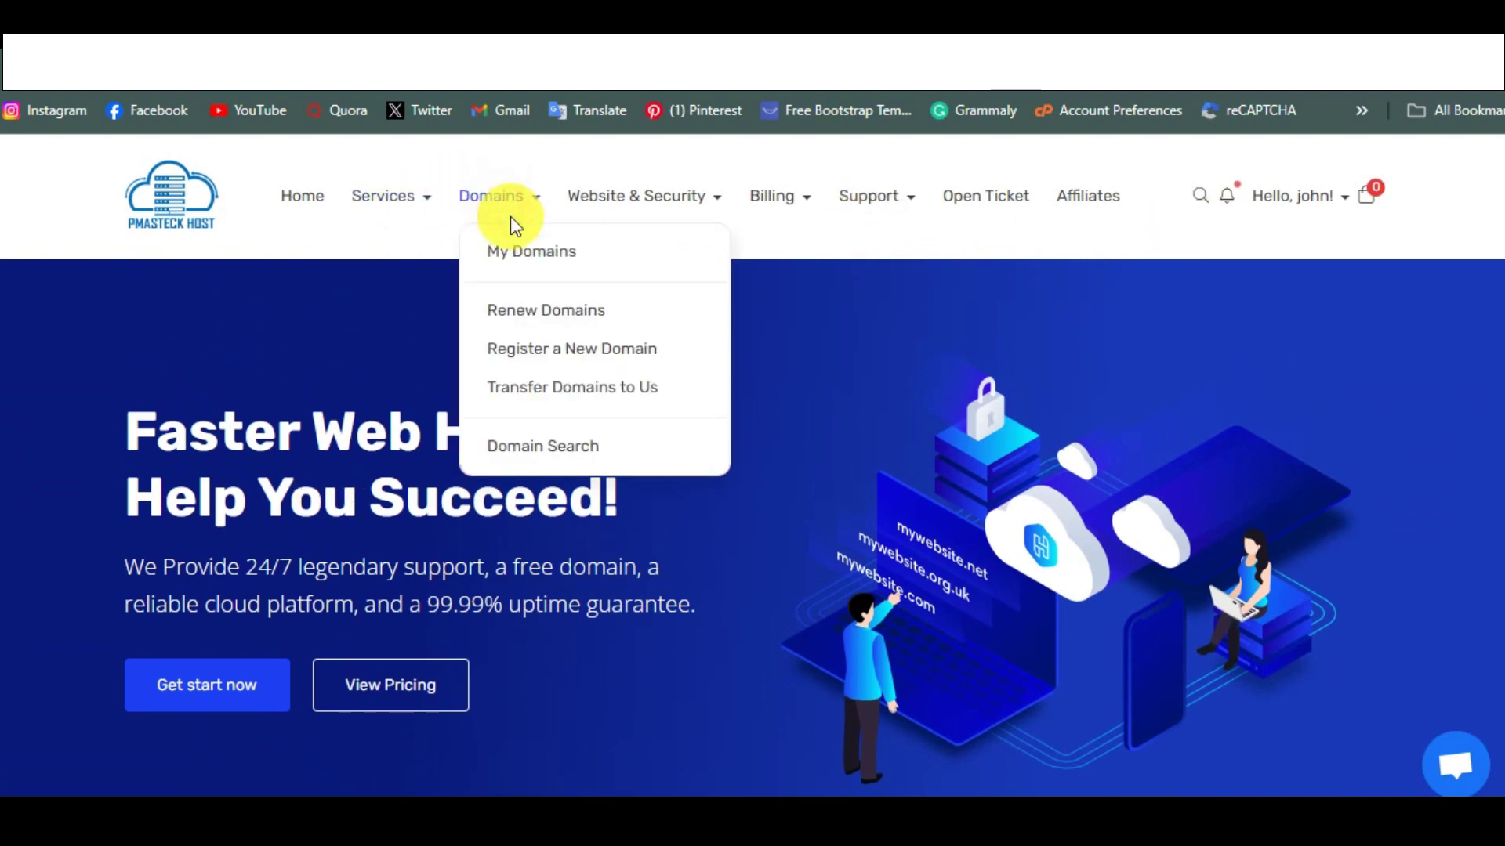
left_click(588, 362)
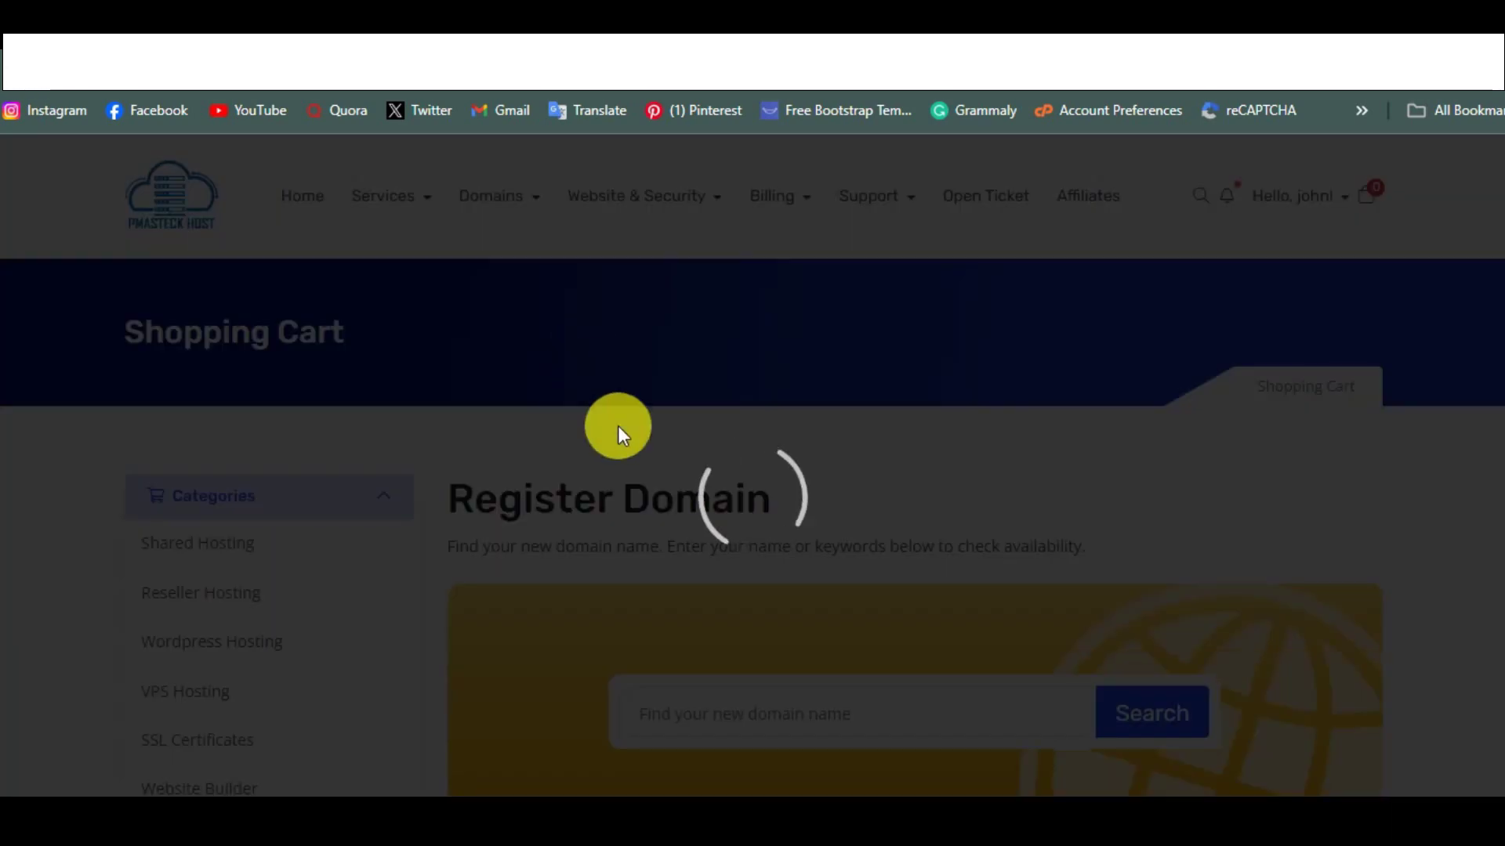
scroll(752, 504, "down", 4)
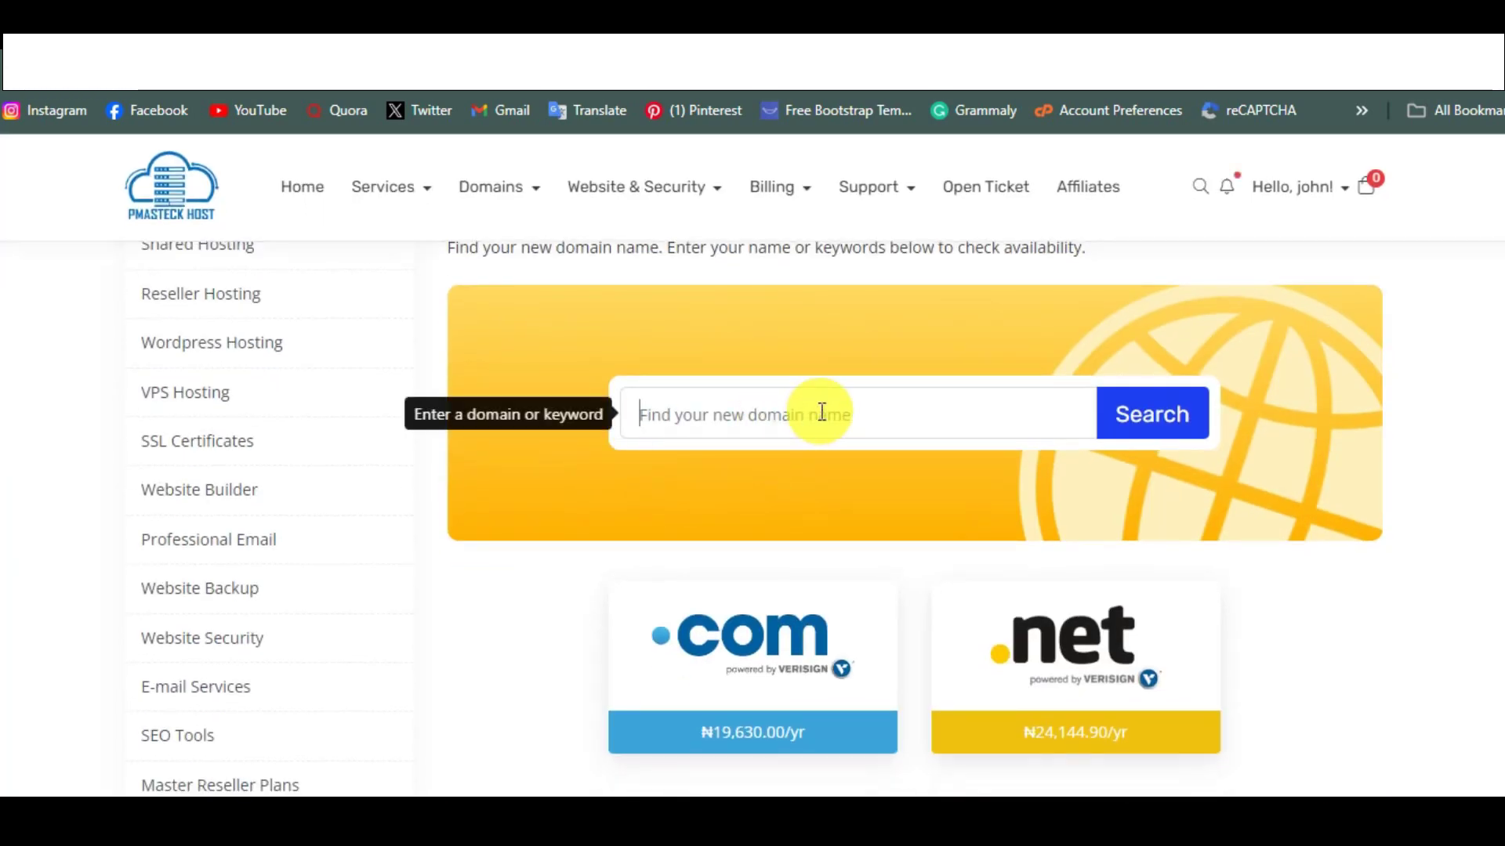
scroll(907, 406, "down", 1)
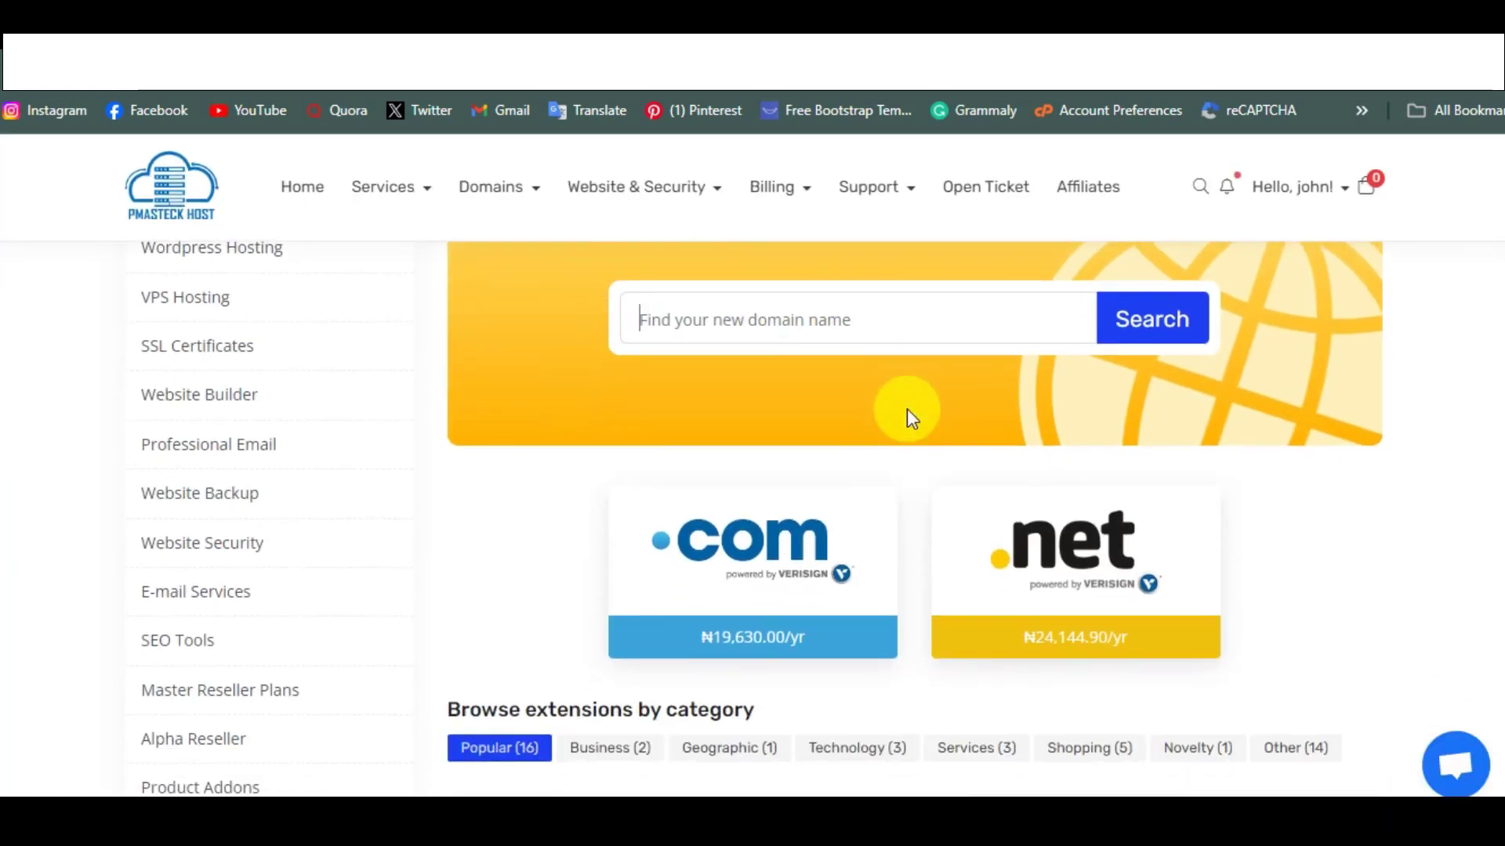
type("v")
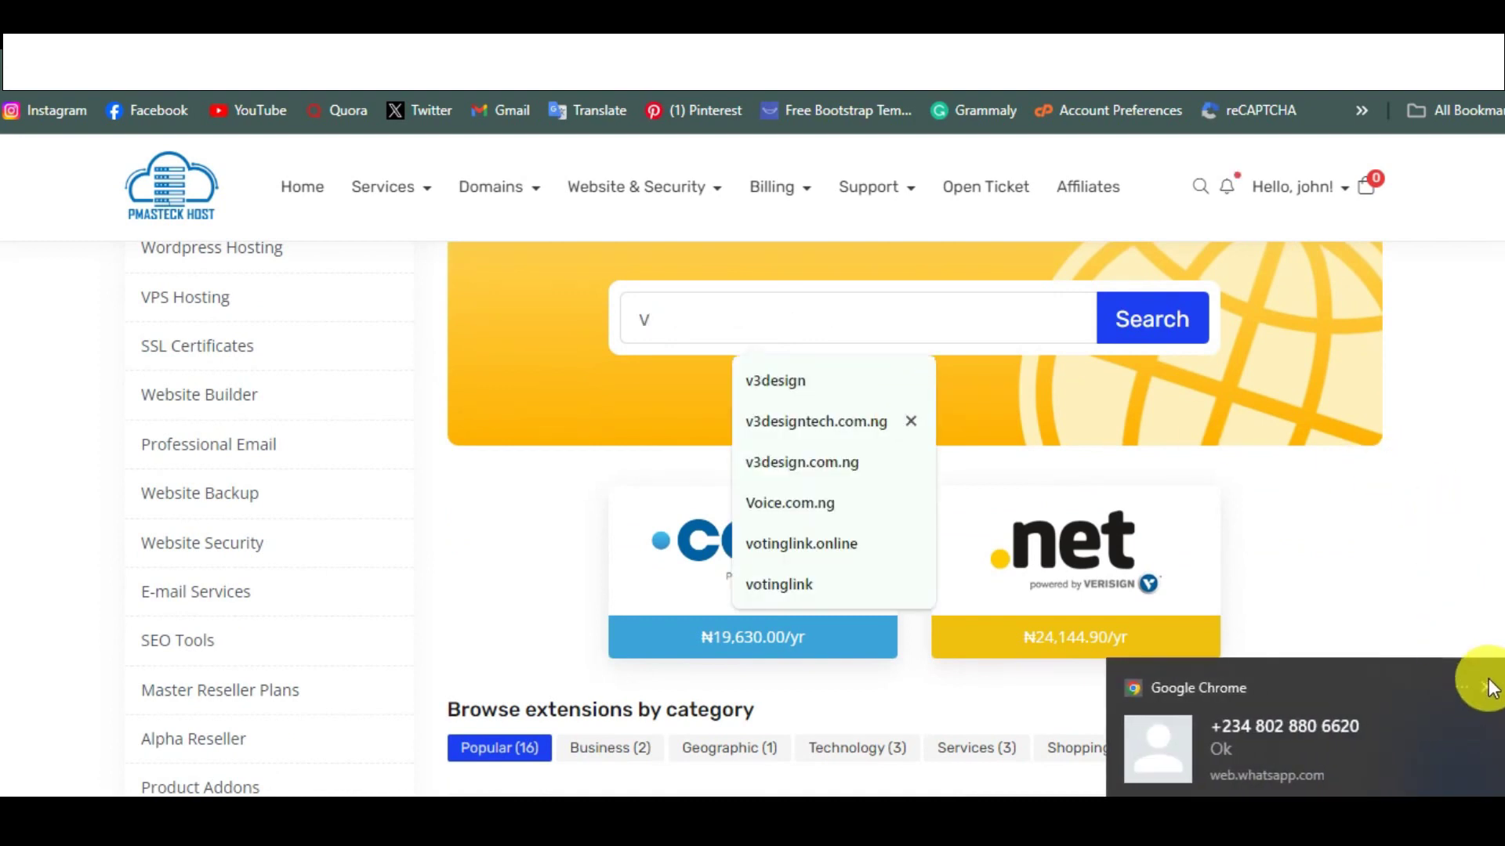
left_click(1485, 687)
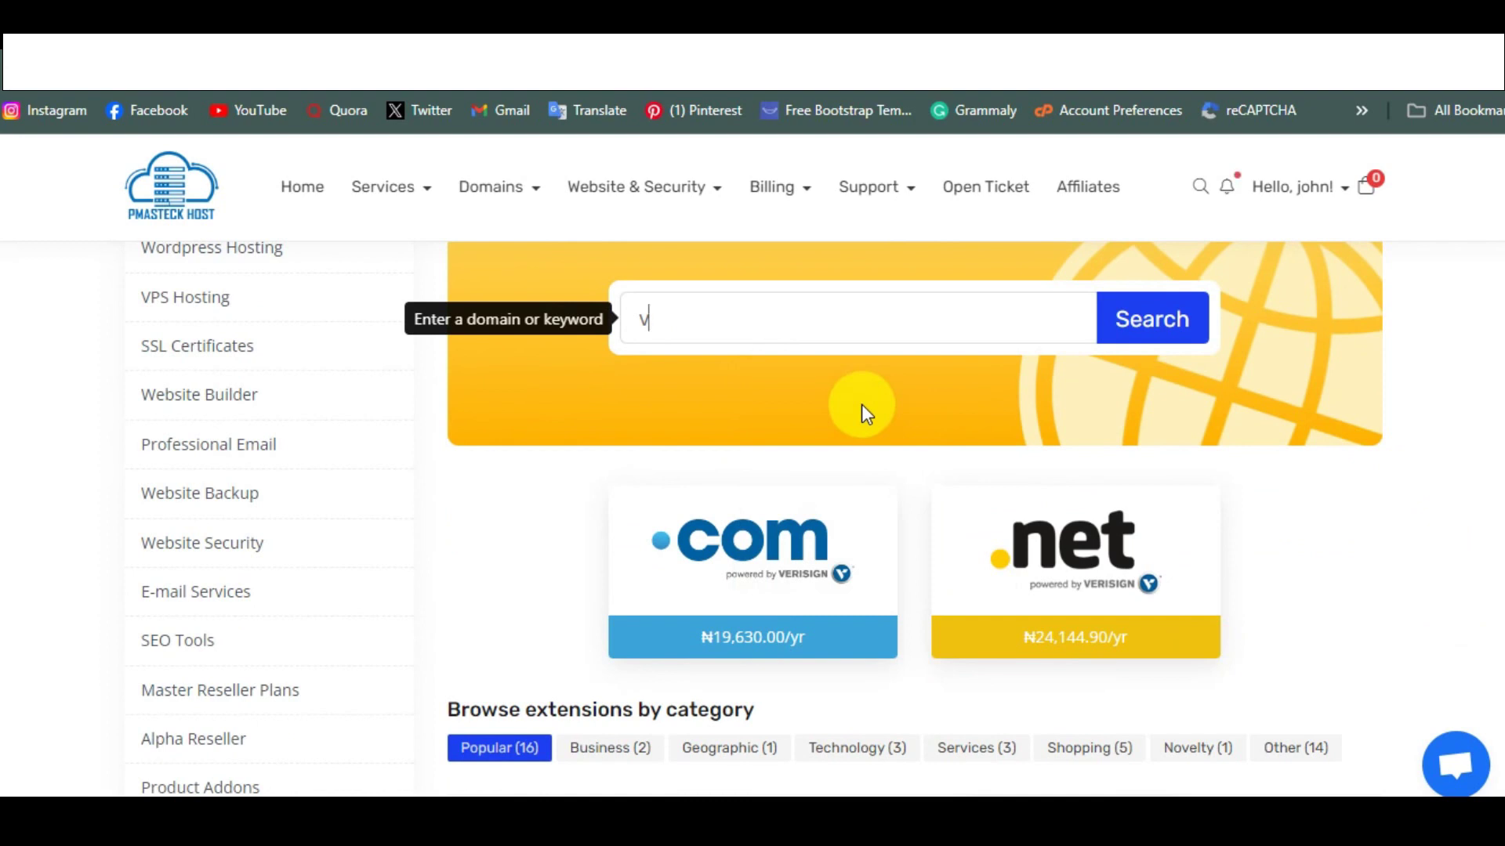
type("iserr")
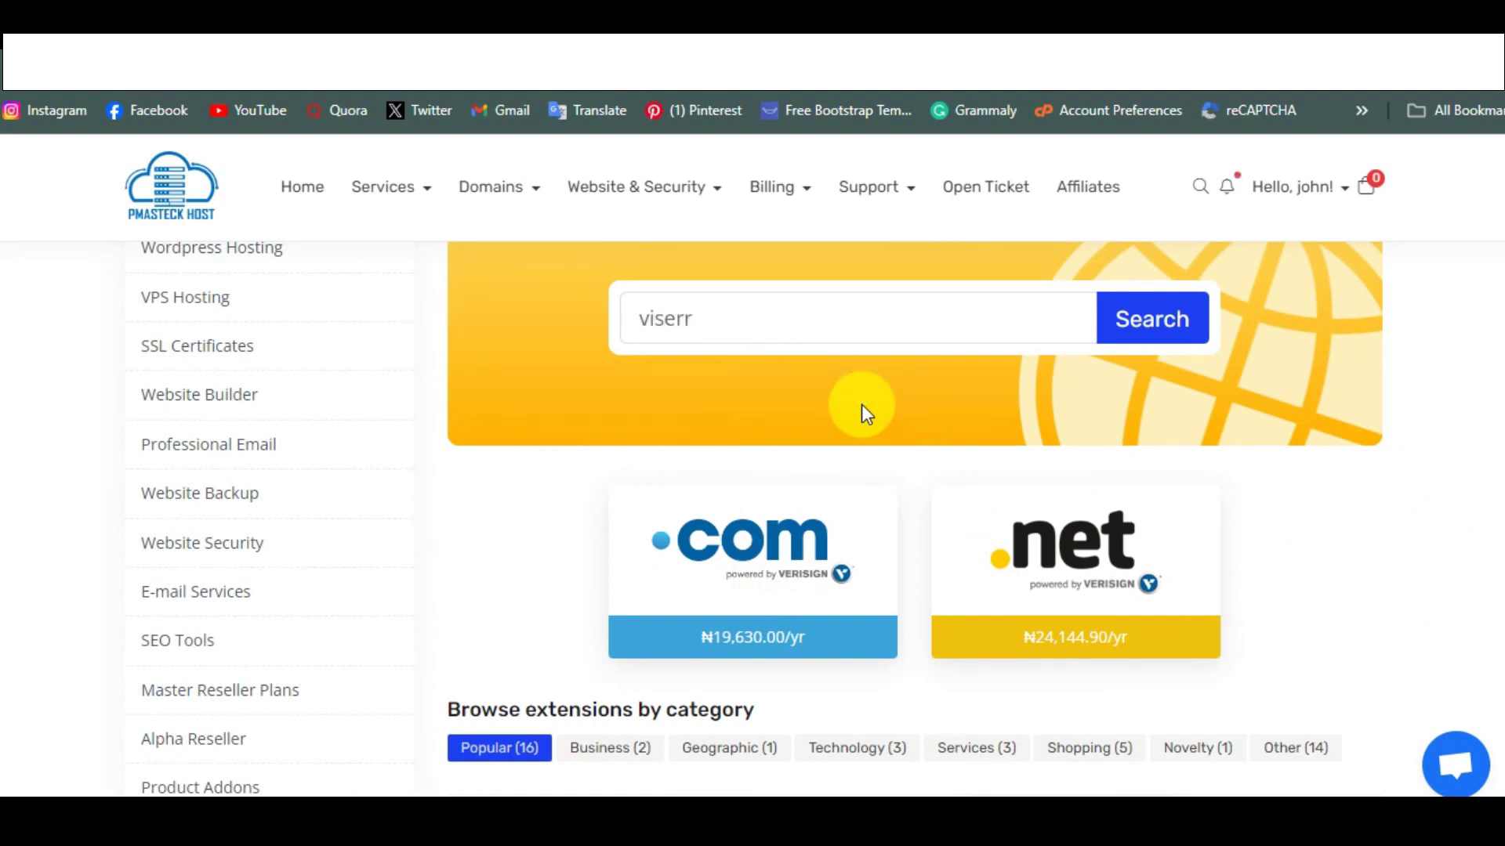
type("ndb.com")
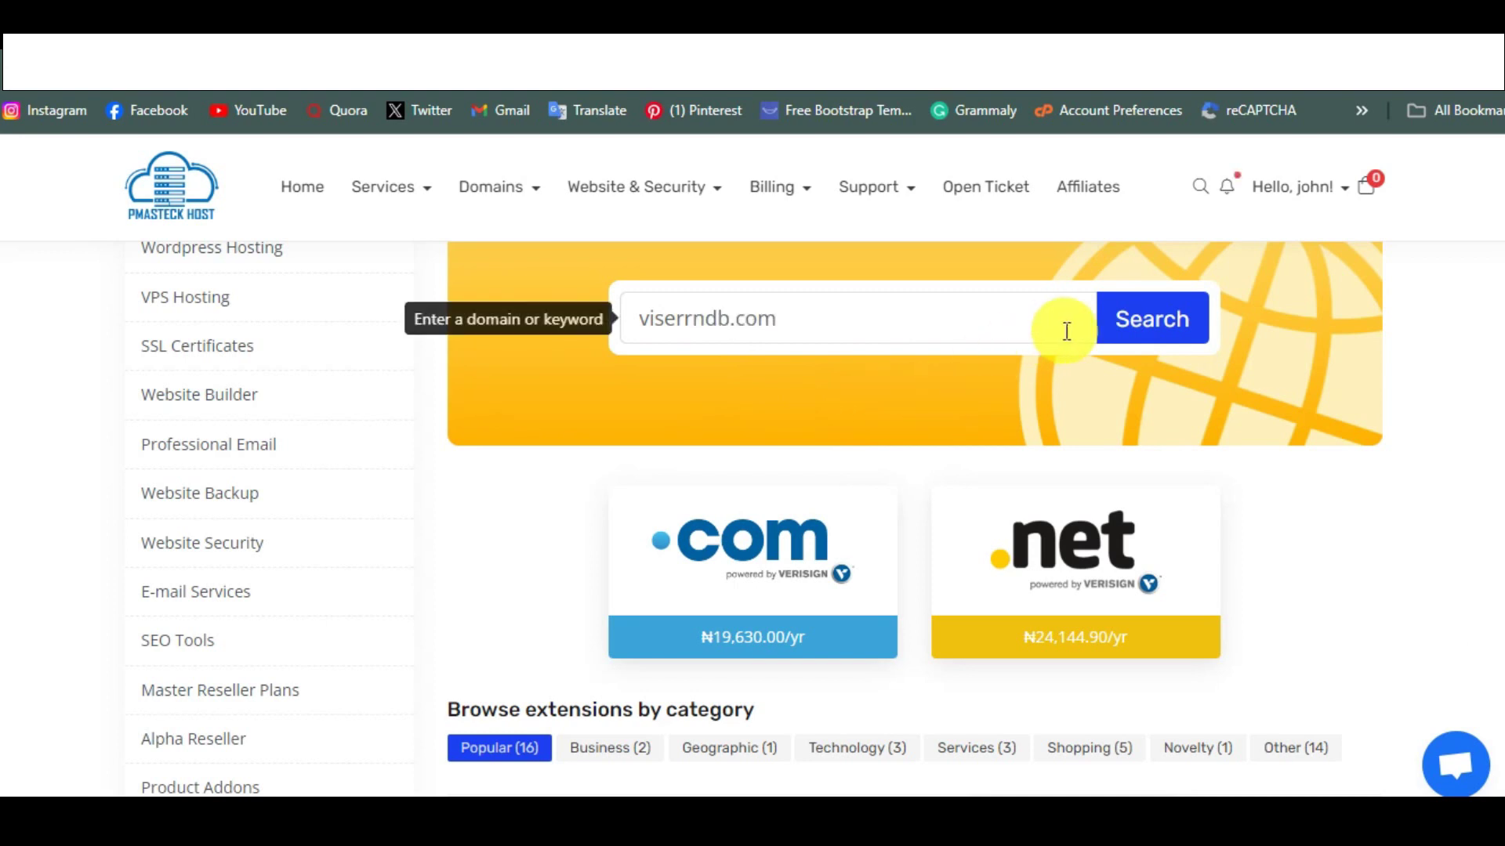
Search viserrndb.com and confirm it is available for ₦19,630.00NGN.
left_click(1175, 322)
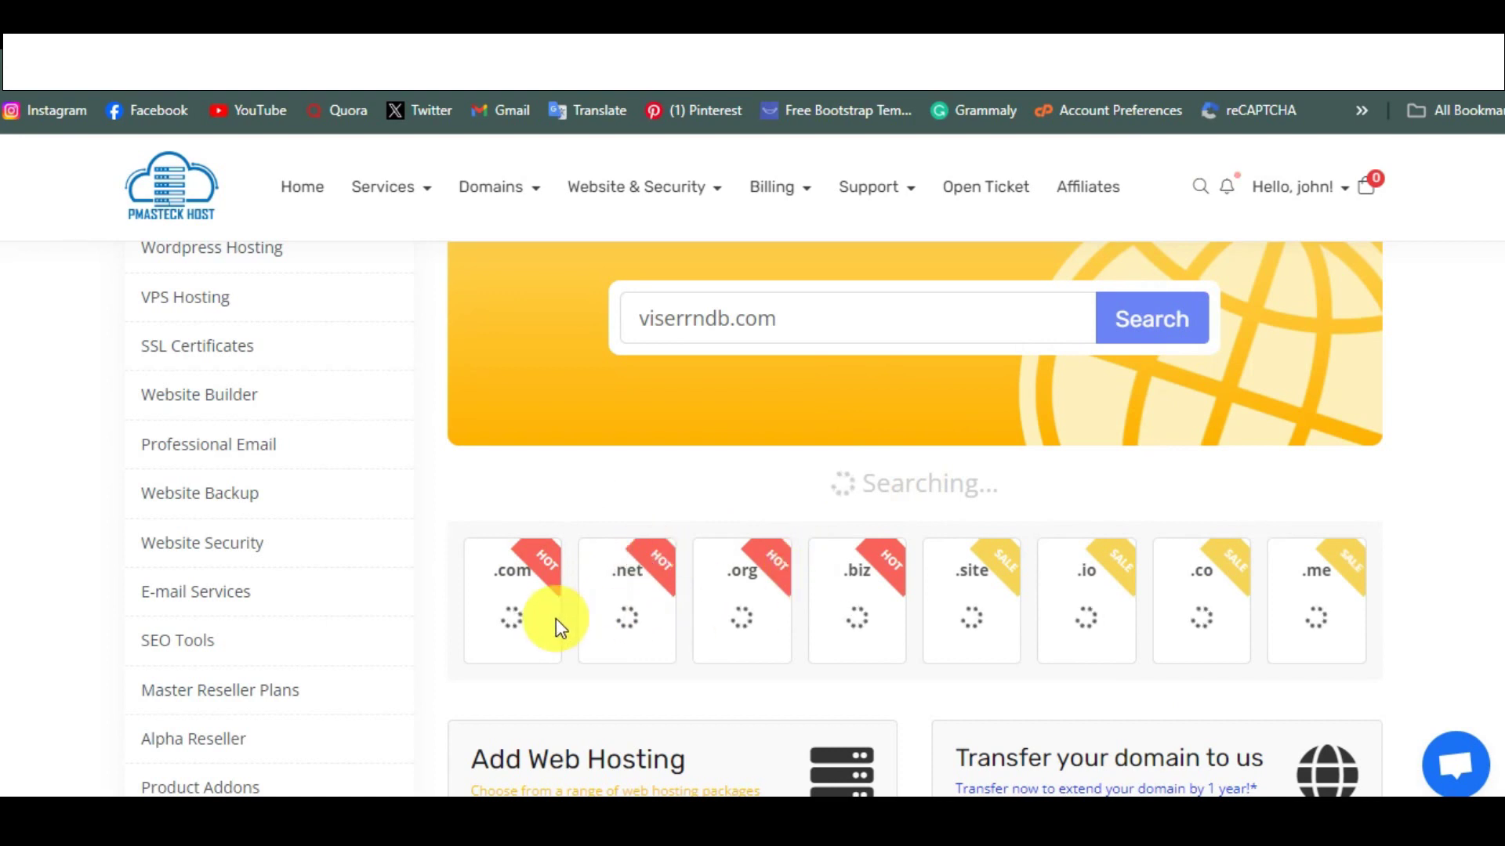
scroll(945, 628, "down", 2)
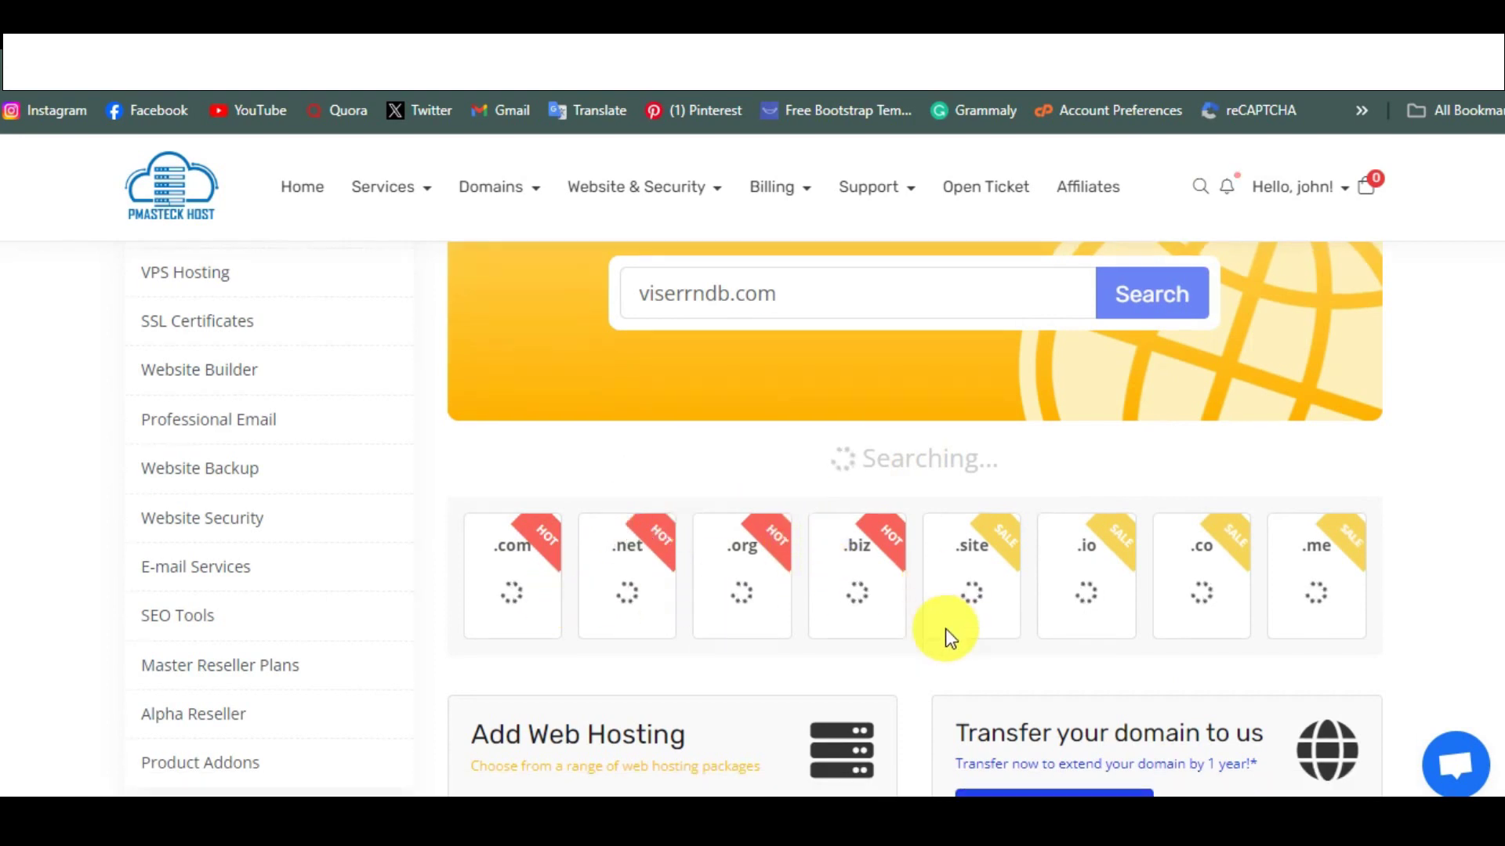
scroll(945, 629, "down", 1)
scroll(946, 628, "up", 1)
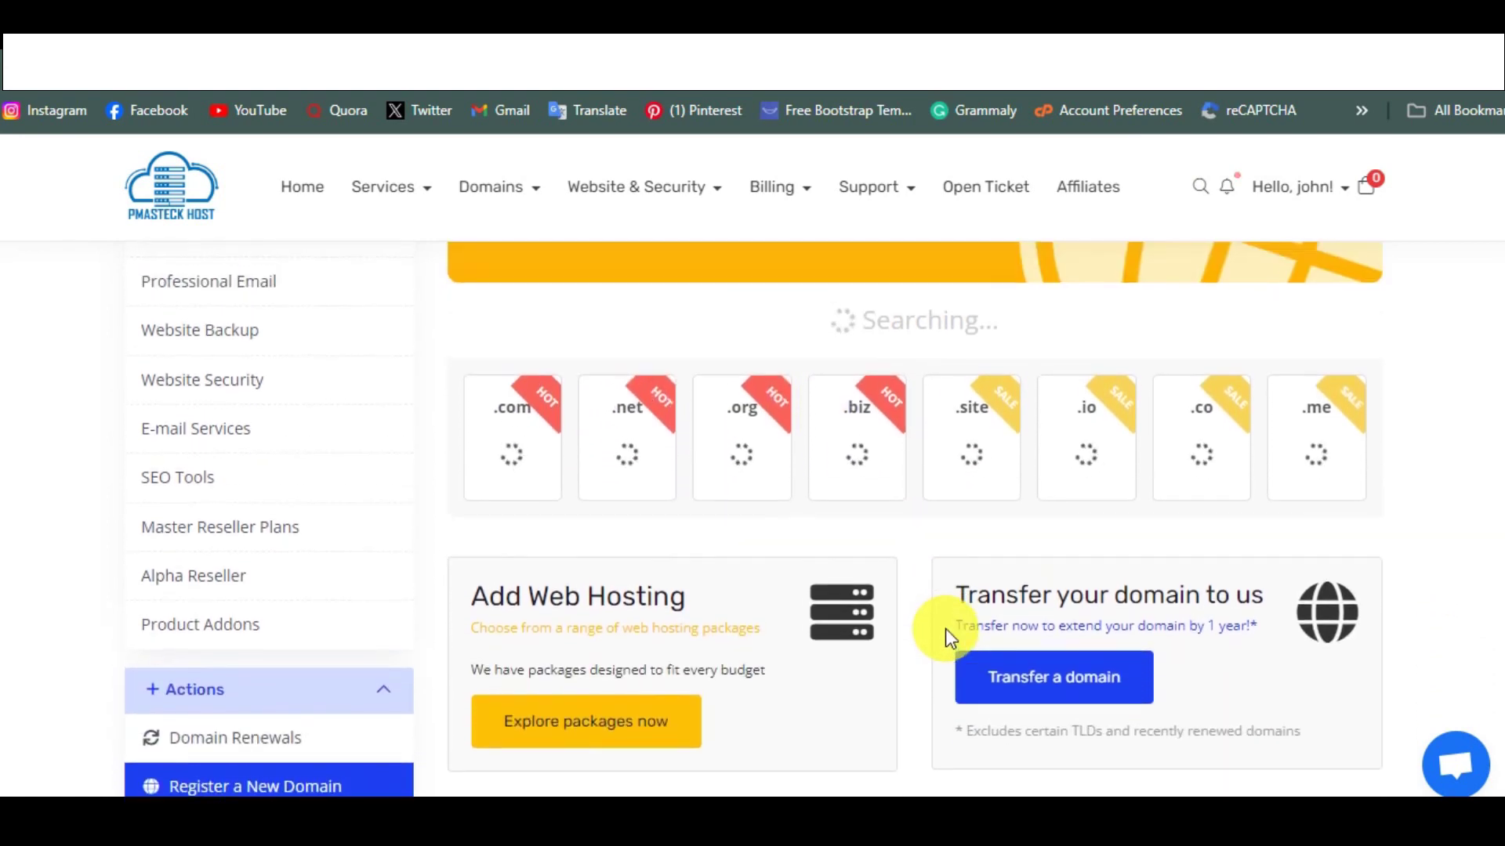
scroll(917, 612, "up", 2)
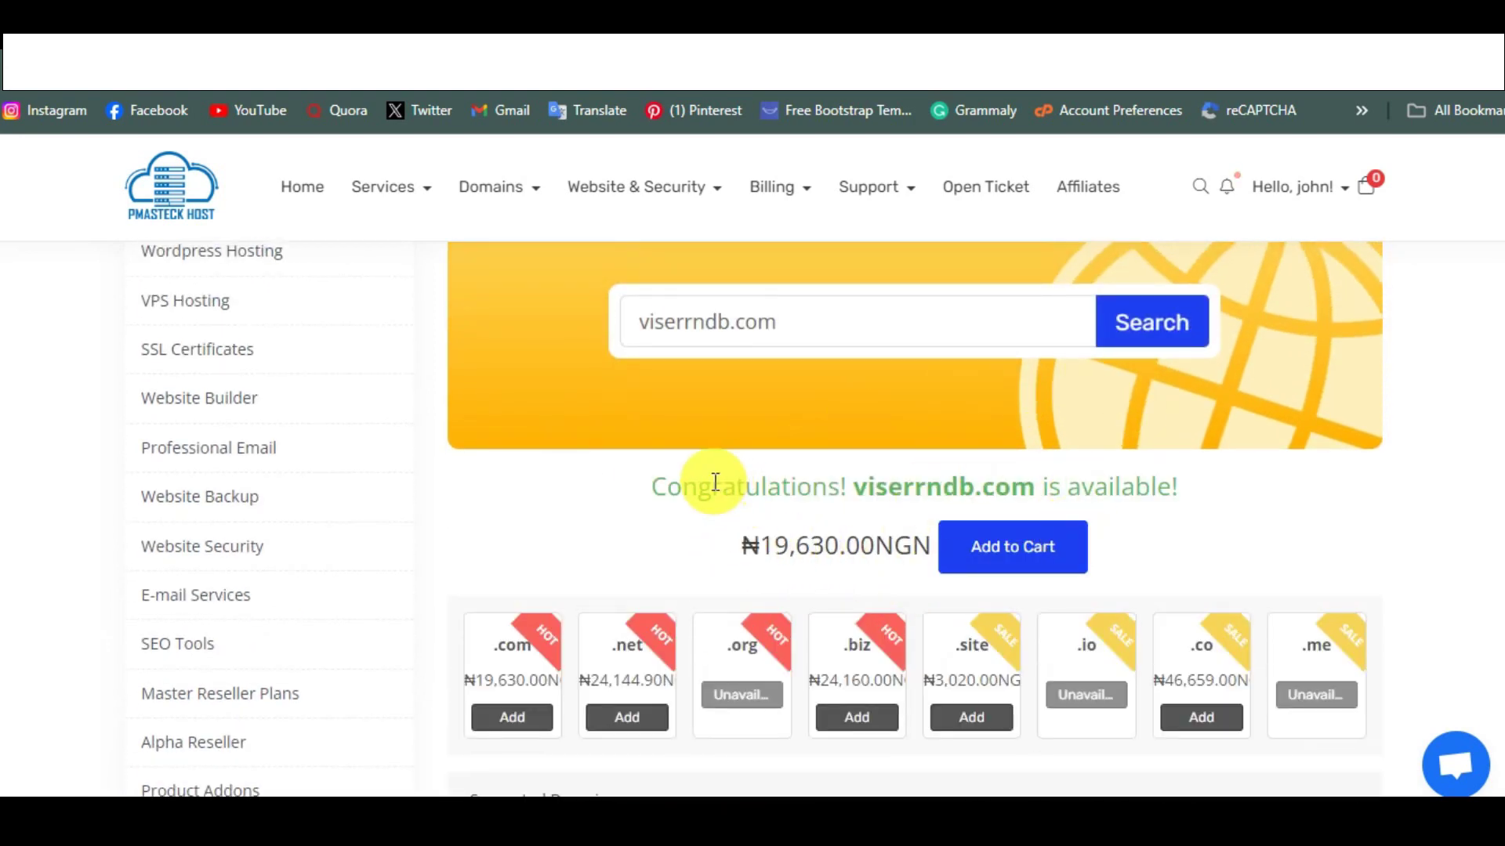
left_click_drag(757, 545, 863, 557)
Reload the Register Domain page to clear the search result.
key("F5")
scroll(530, 348, "up", 1)
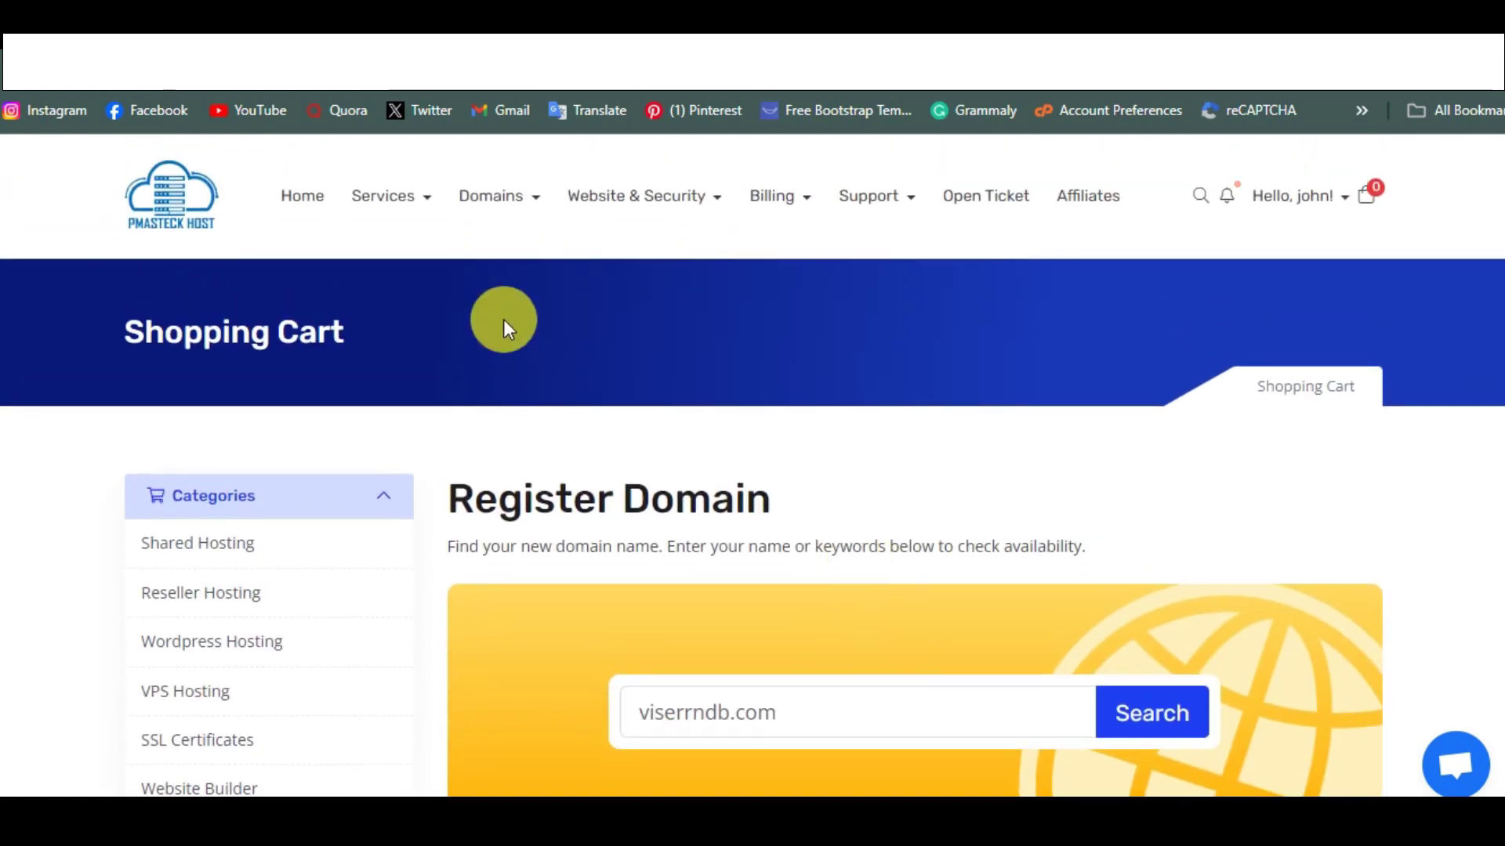
left_click(427, 200)
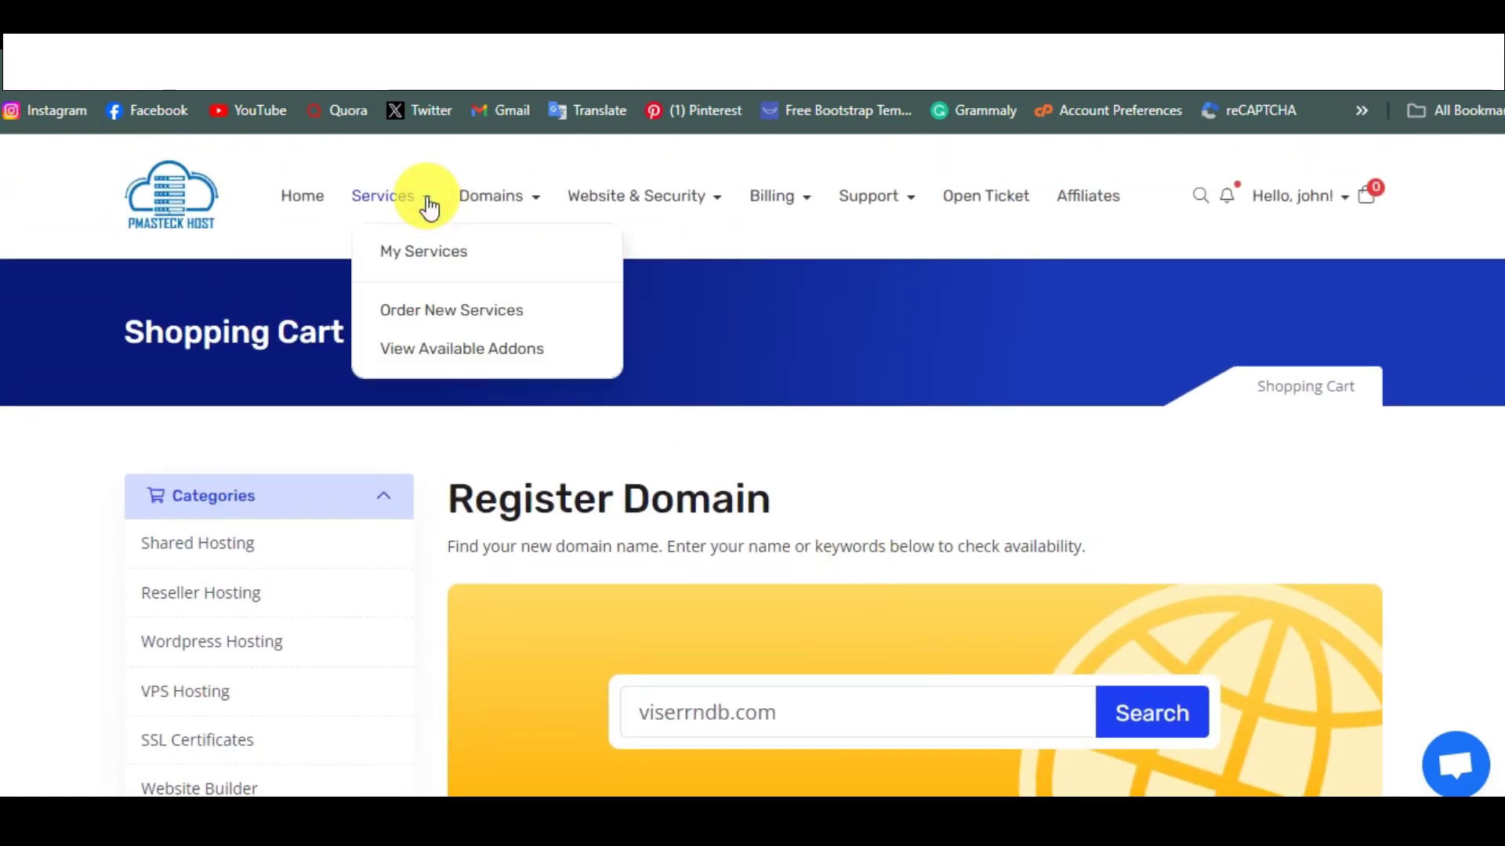
left_click(423, 251)
left_click(434, 312)
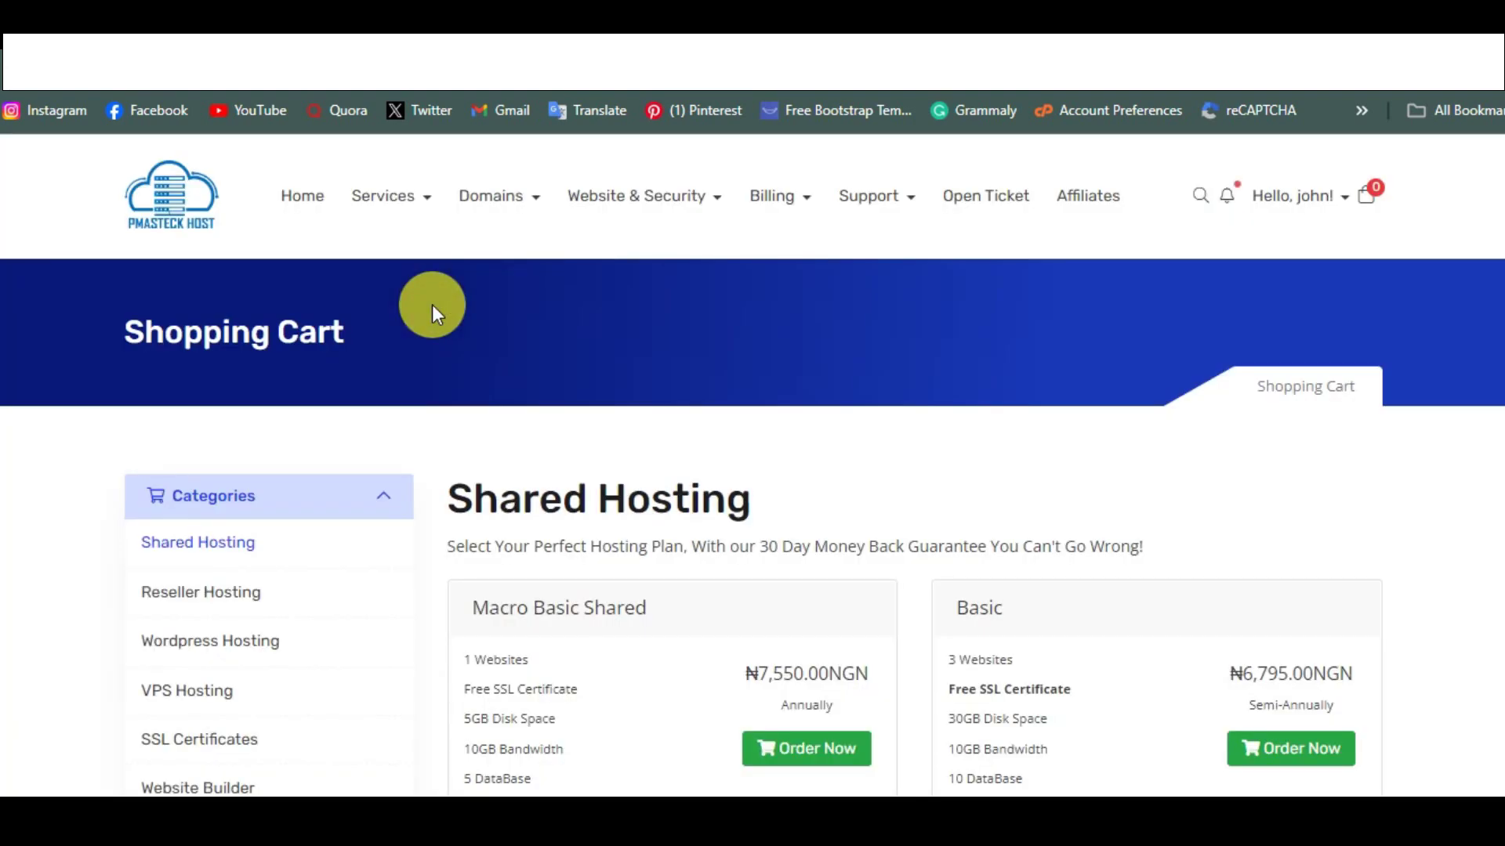
scroll(431, 304, "down", 4)
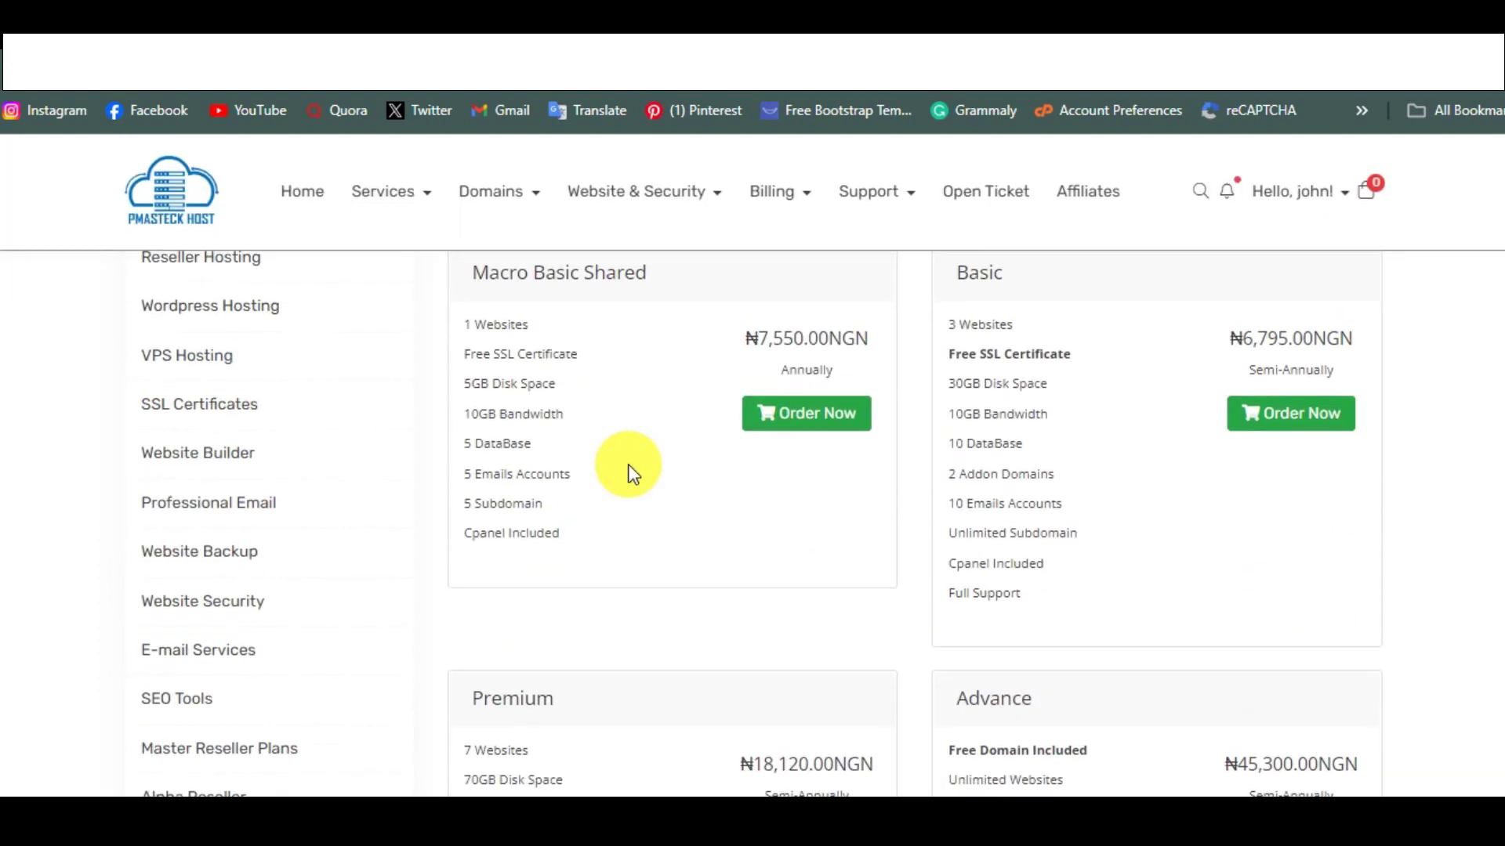
scroll(633, 474, "up", 1)
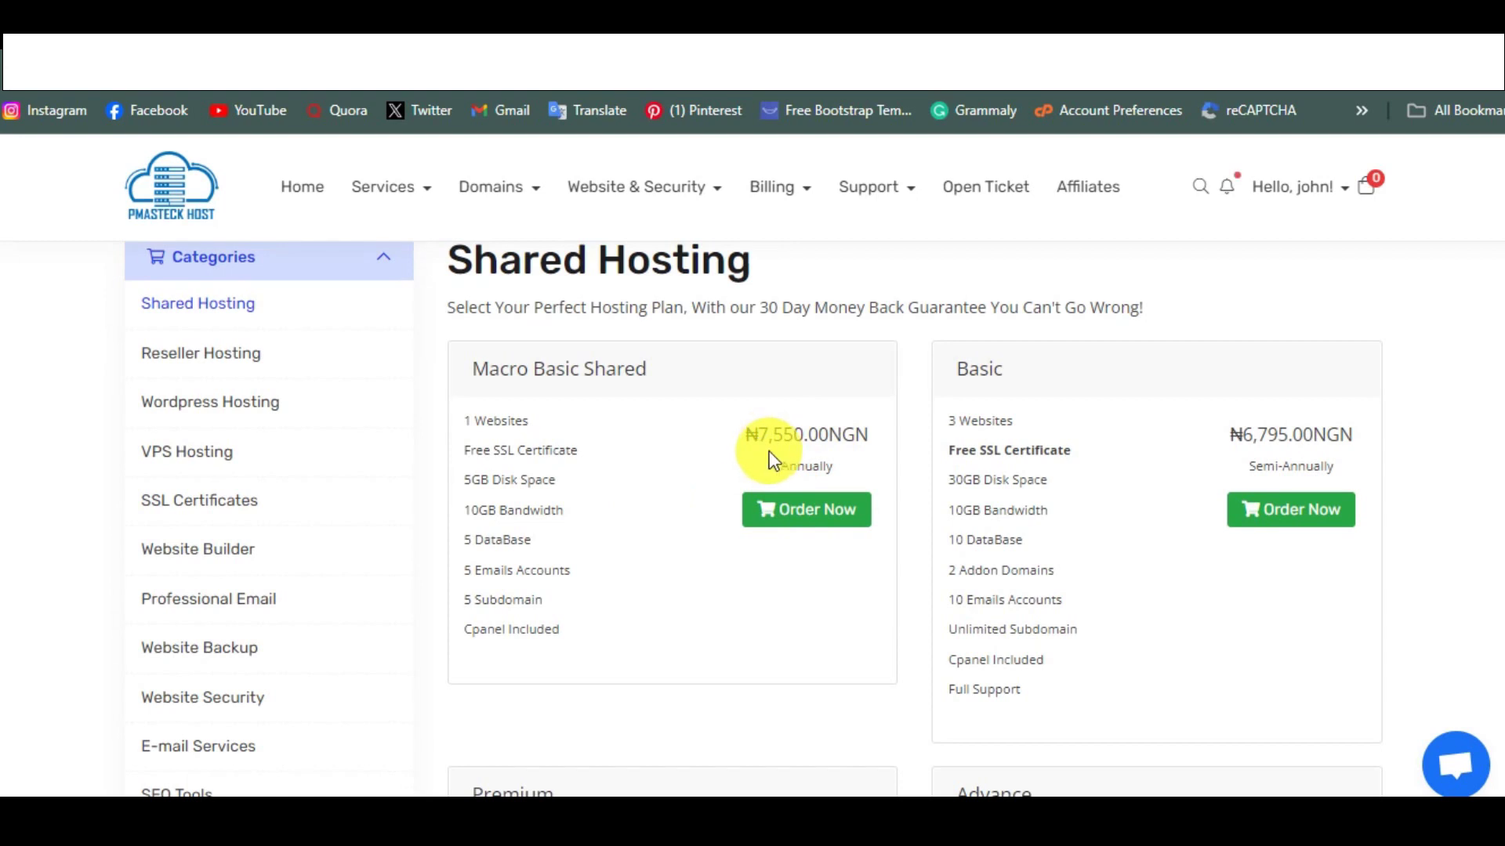
left_click_drag(772, 464, 827, 443)
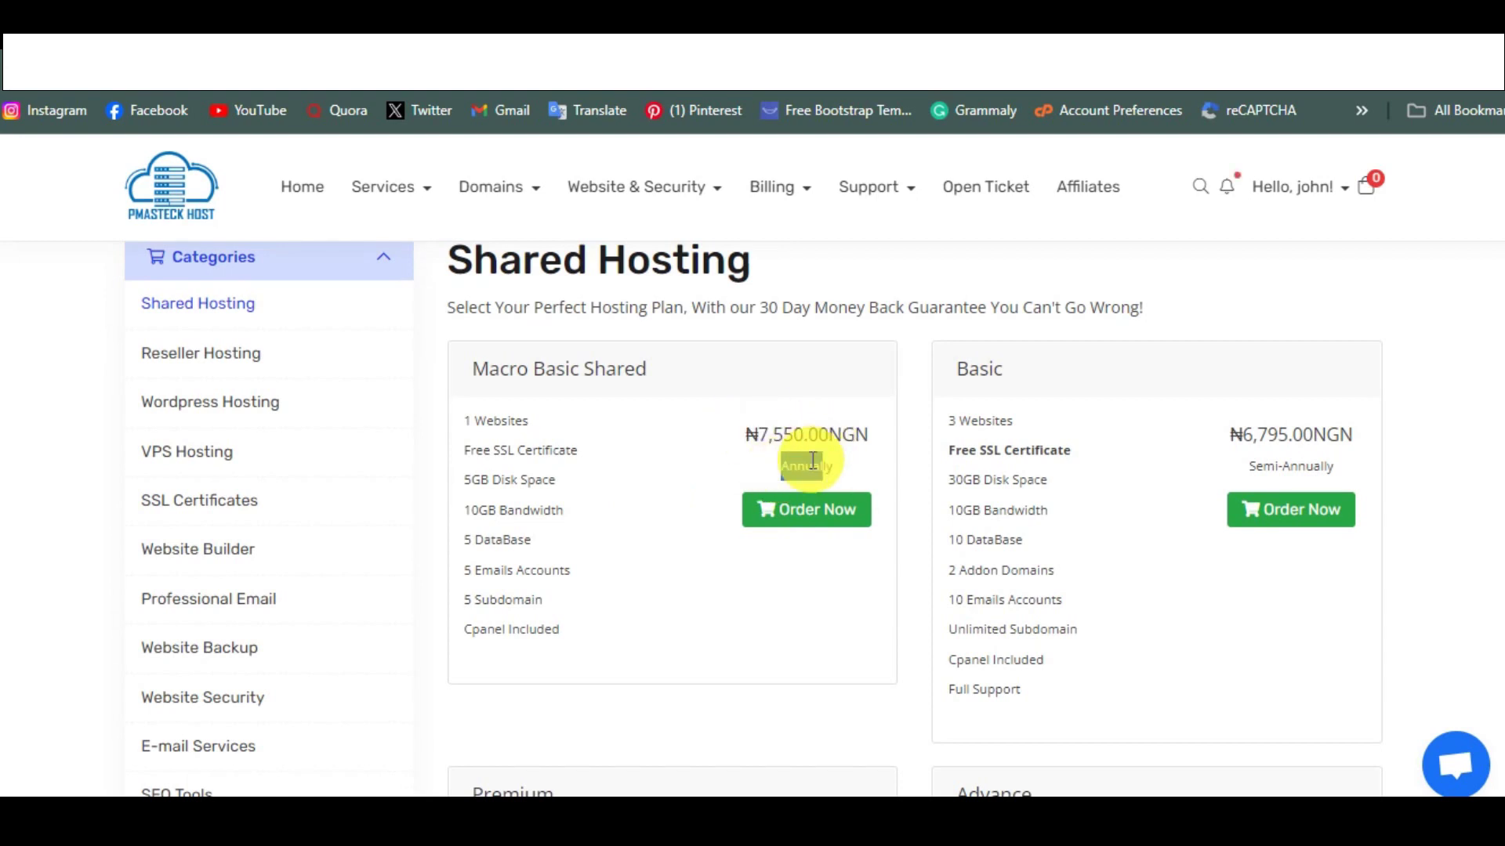
scroll(812, 462, "down", 1)
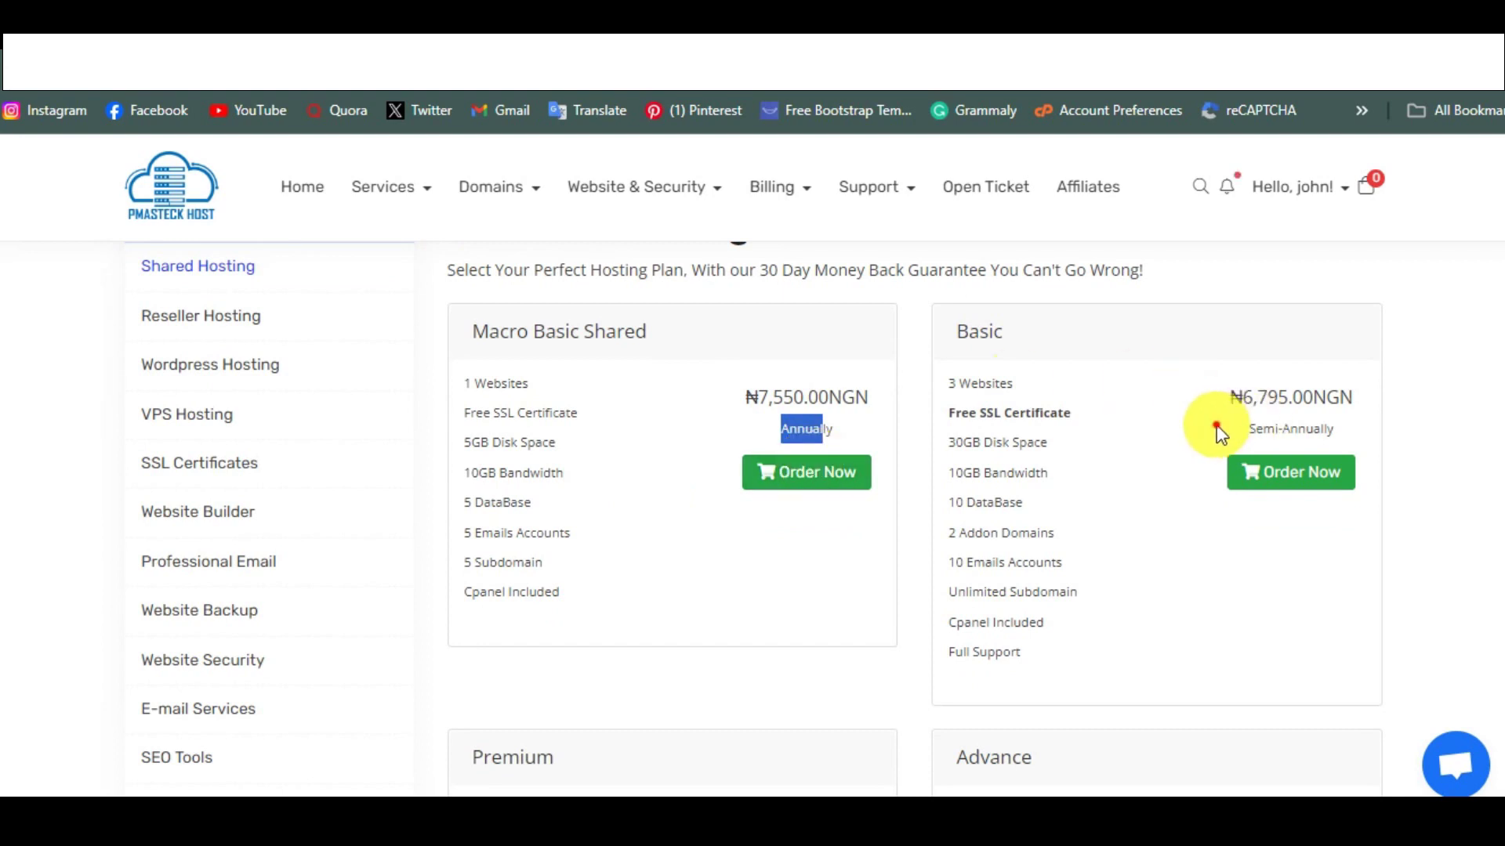
left_click_drag(1218, 428, 1377, 426)
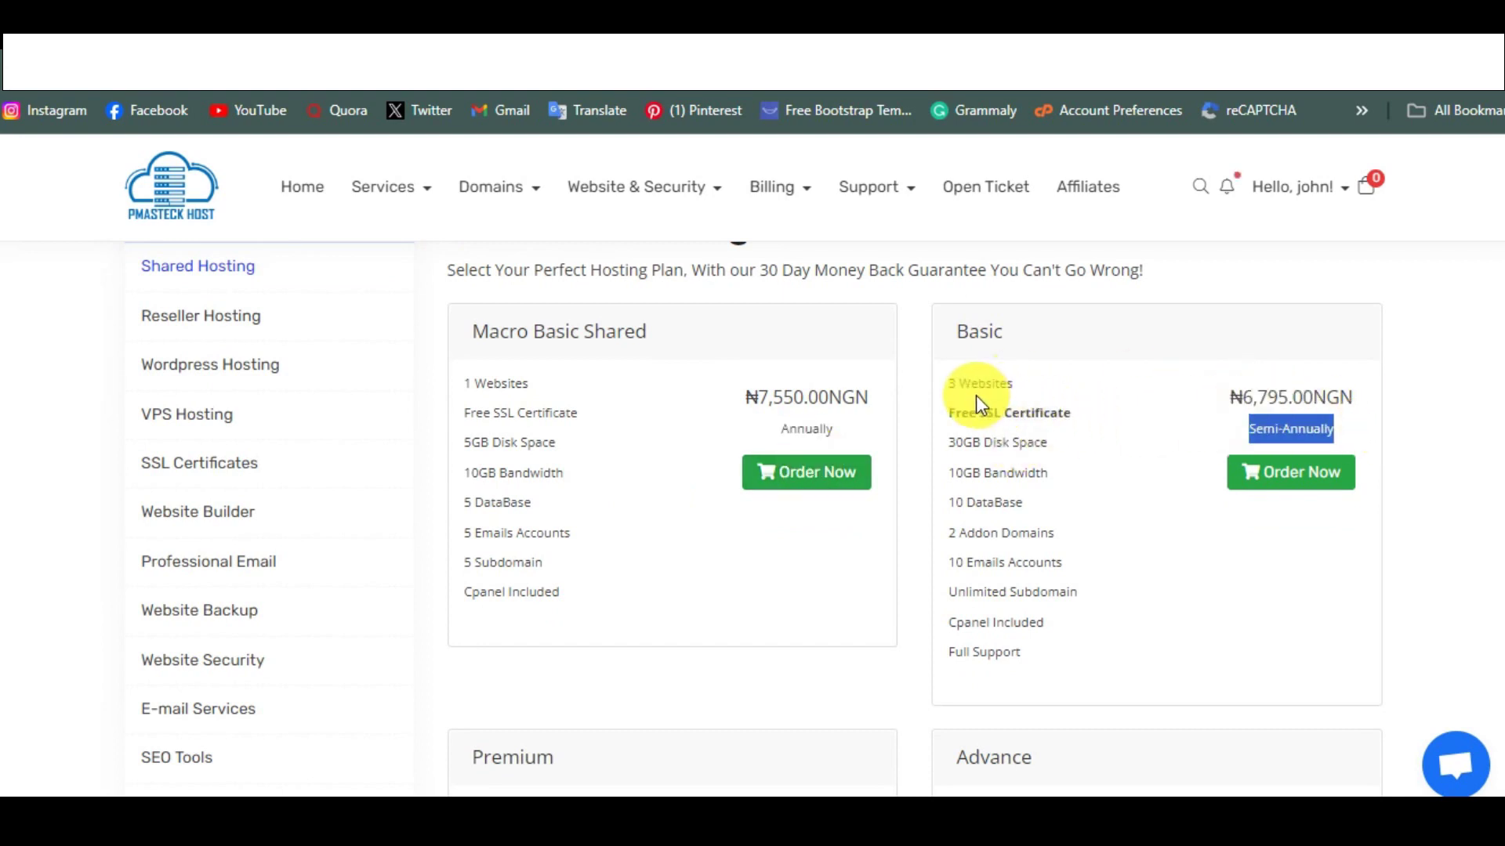
left_click_drag(1013, 384, 920, 384)
left_click_drag(577, 351, 497, 351)
scroll(497, 352, "down", 8)
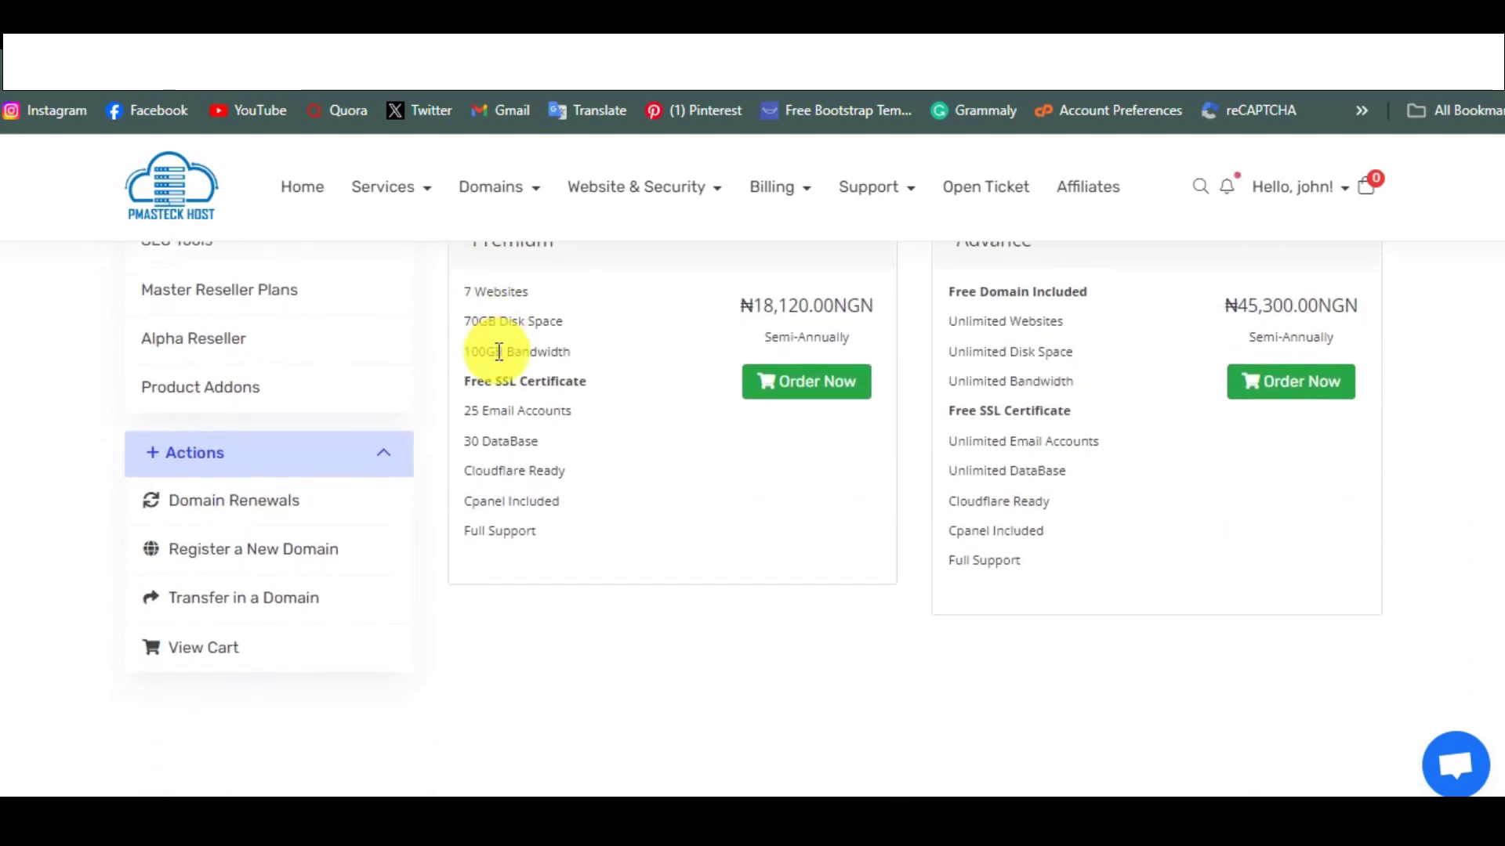
scroll(499, 352, "up", 6)
scroll(497, 351, "up", 5)
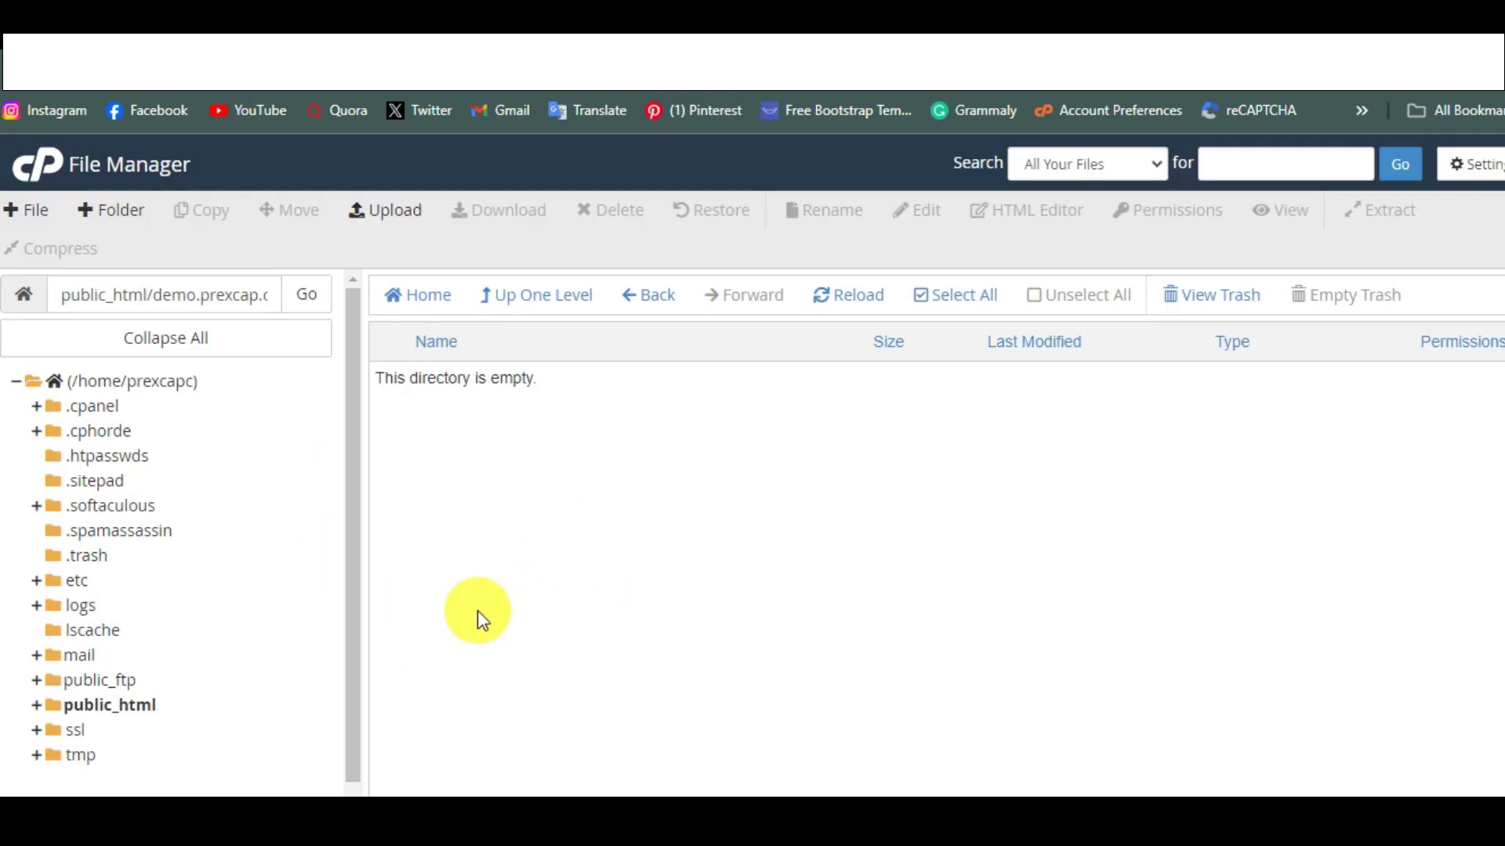
Open the cPanel home in a new tab, then return to the Shopping Cart tab.
right_click(35, 156)
left_click(77, 178)
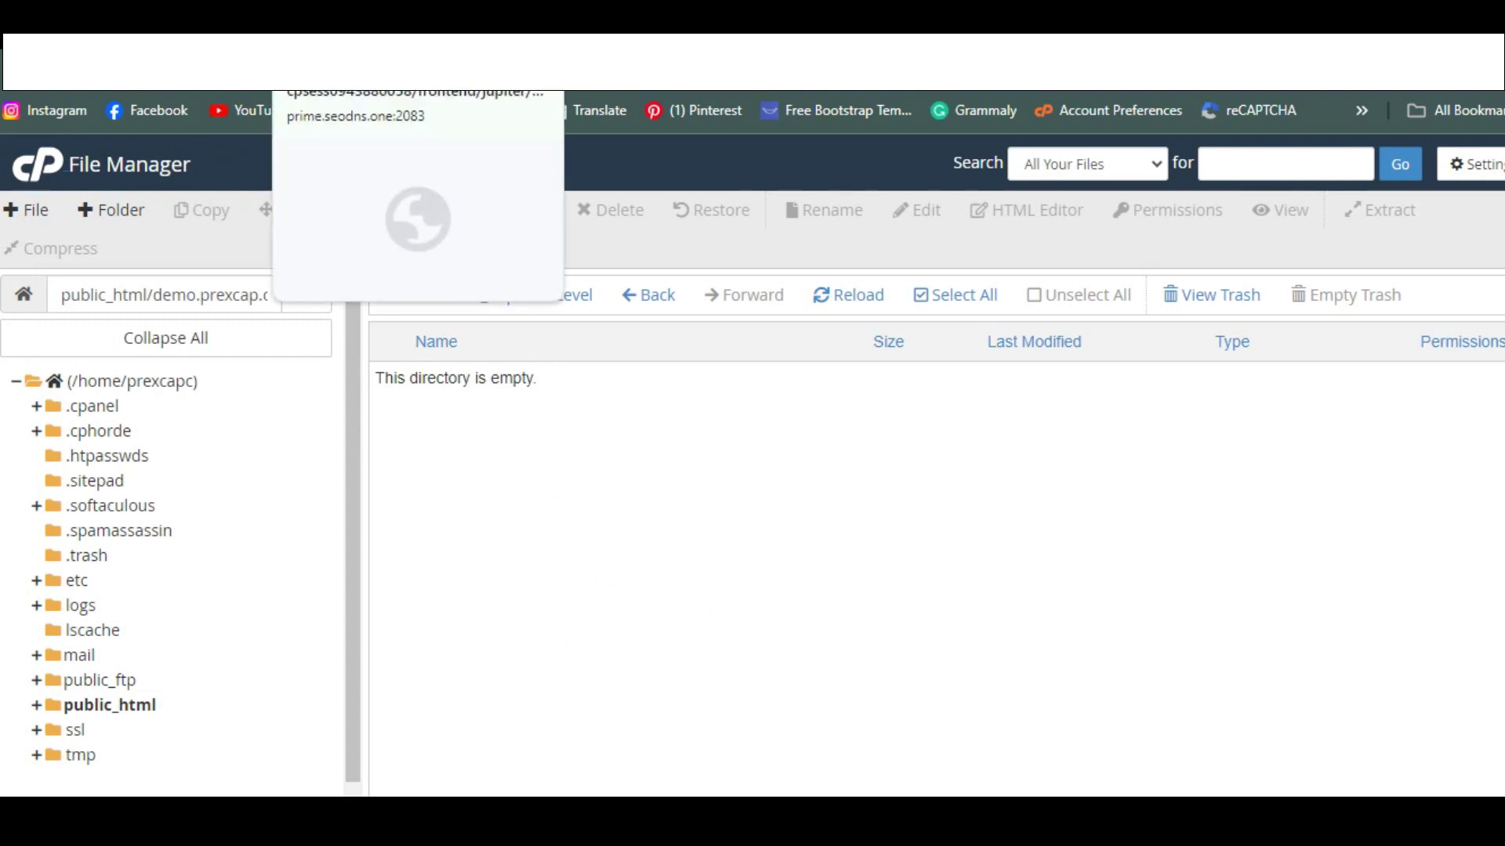
left_click(141, 63)
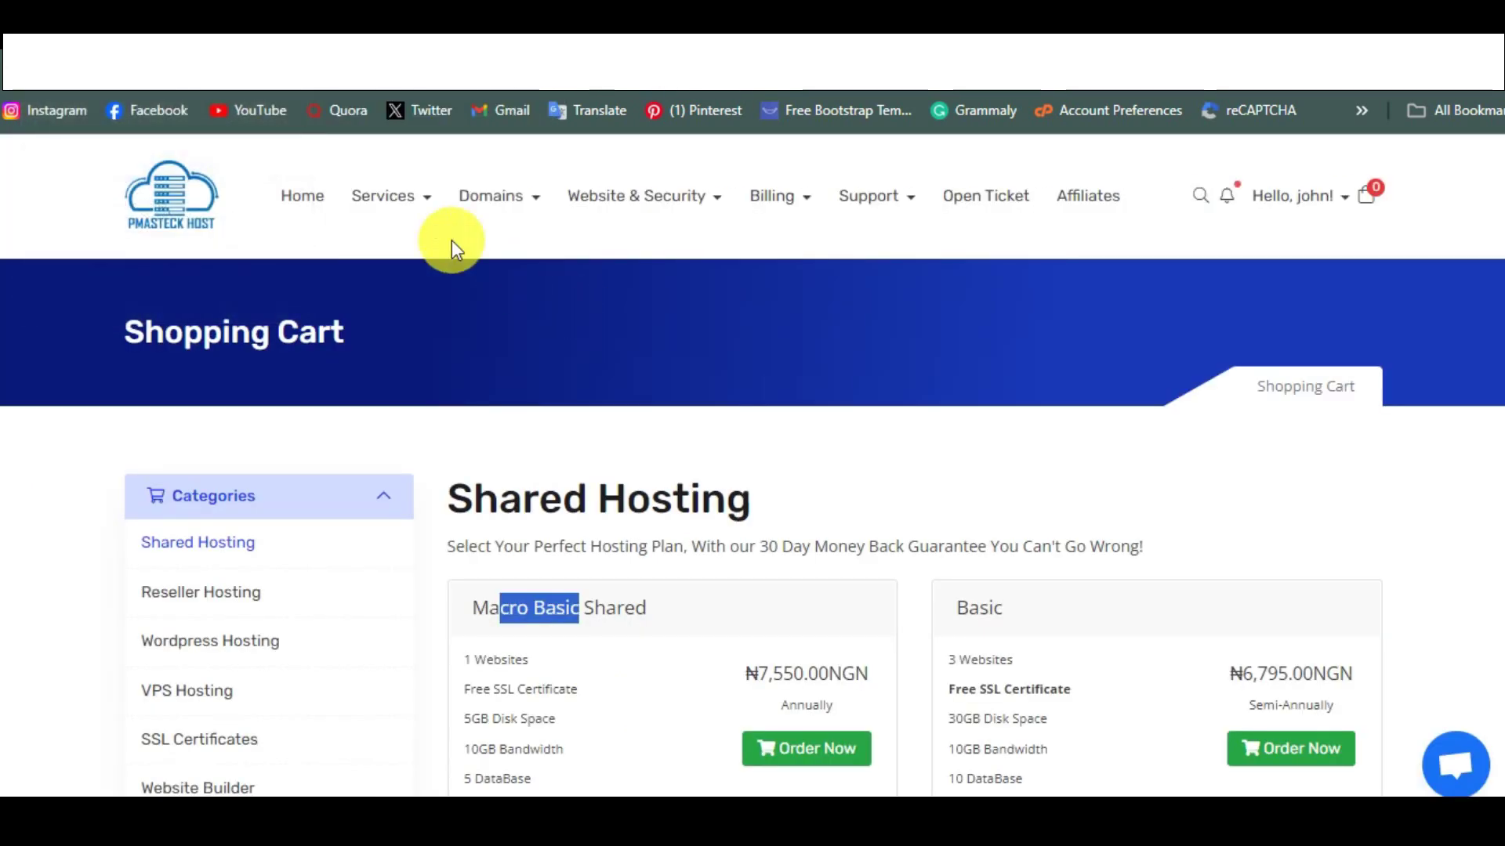
Open the Services menu, then scroll through the tool sections on the cPanel home page.
left_click(423, 199)
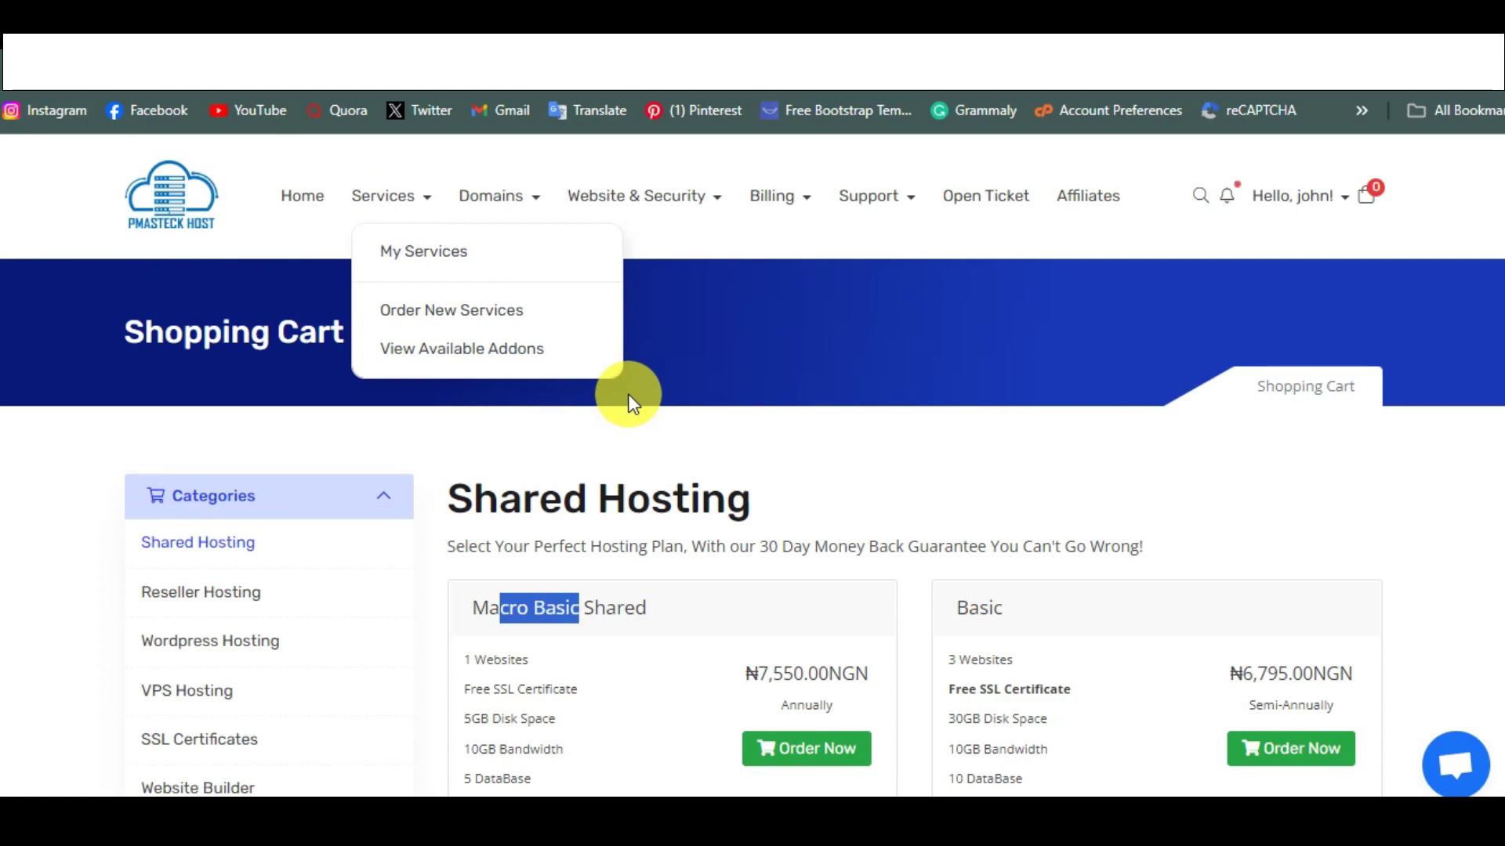
scroll(632, 403, "down", 1)
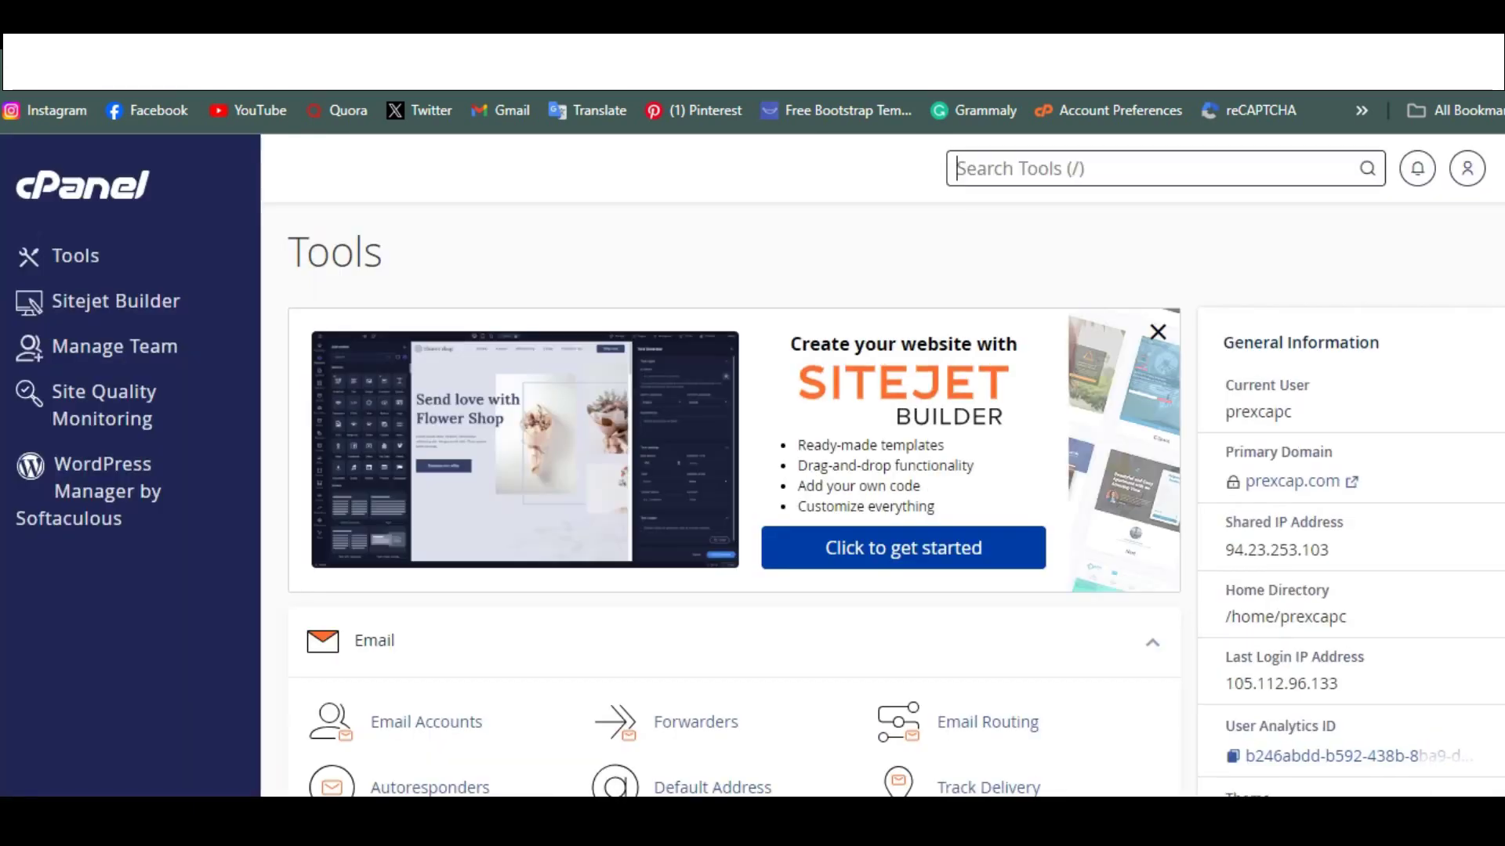
scroll(685, 525, "down", 10)
scroll(686, 525, "up", 5)
scroll(686, 525, "down", 2)
scroll(686, 525, "up", 3)
scroll(686, 525, "down", 8)
scroll(686, 525, "down", 7)
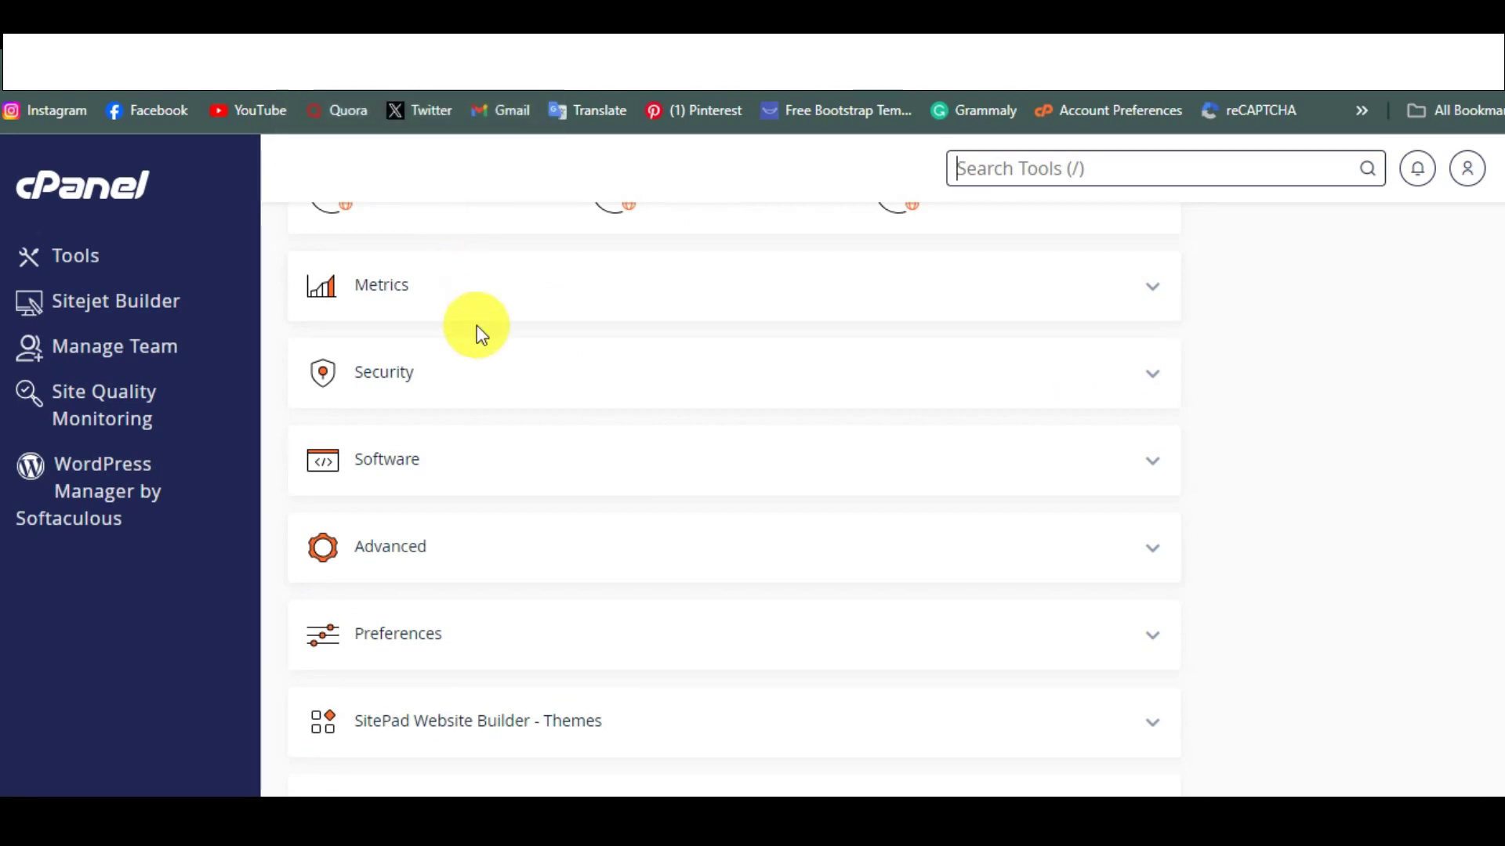
Switch back to the File Manager tab showing the empty public_html/demo.prexcap folder.
left_click(305, 61)
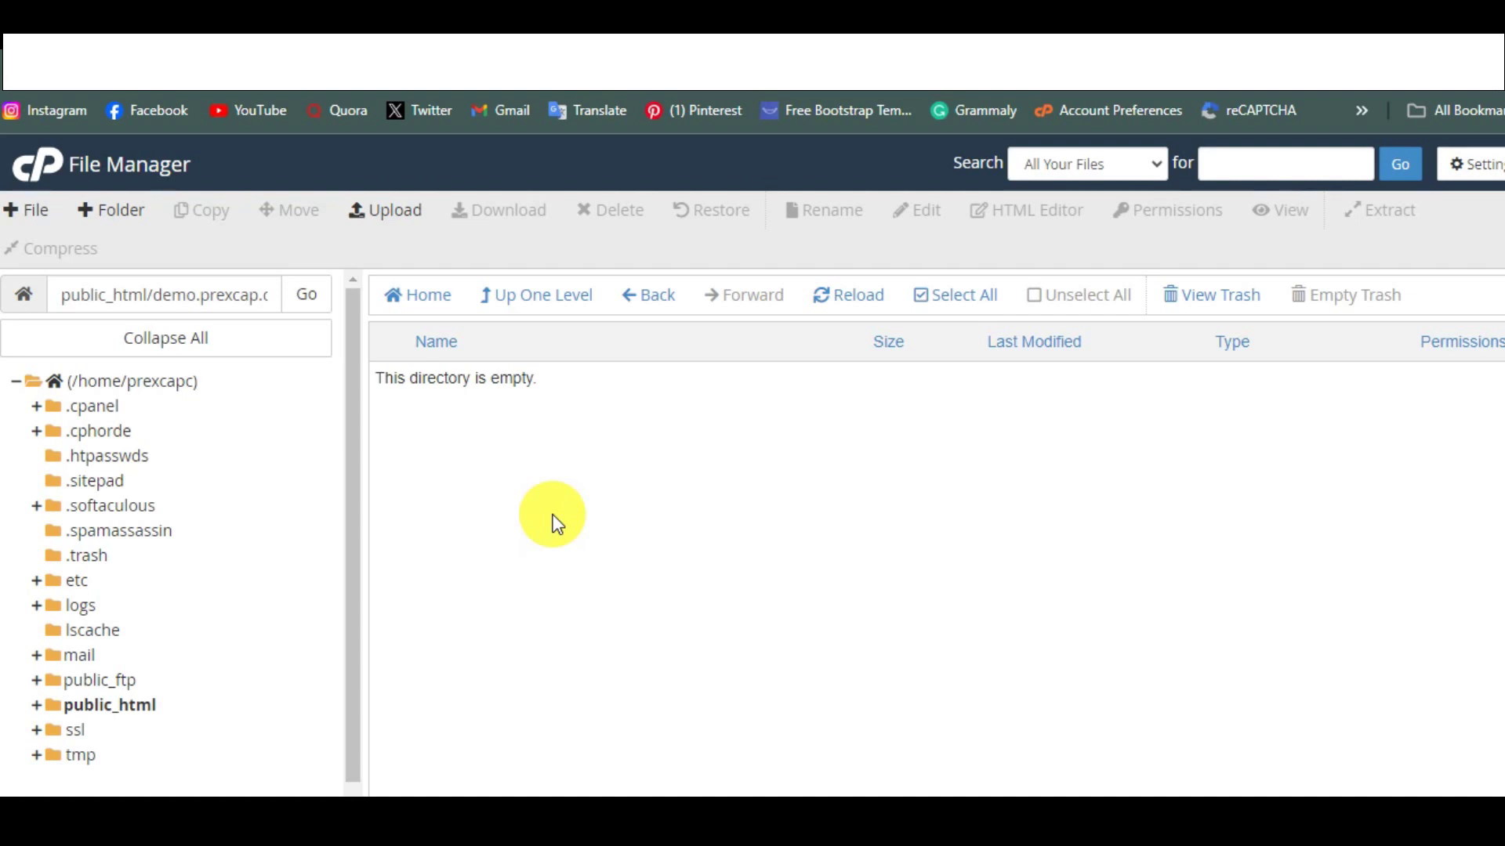
Upload viserbank.zip (25.23 MB) into the demo.prexcap.com folder and return to its listing.
left_click(400, 216)
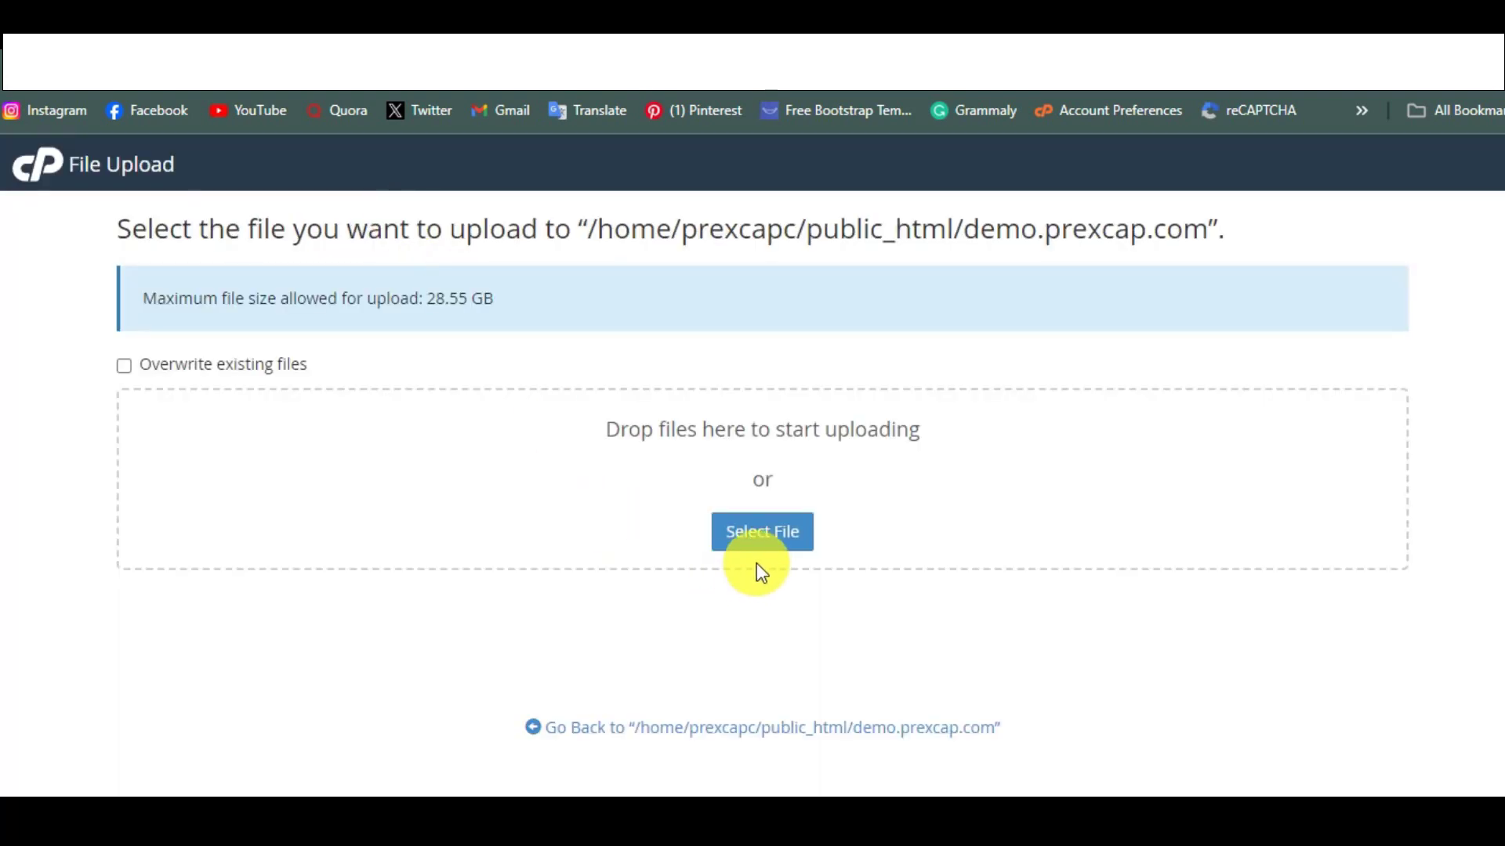
left_click(745, 541)
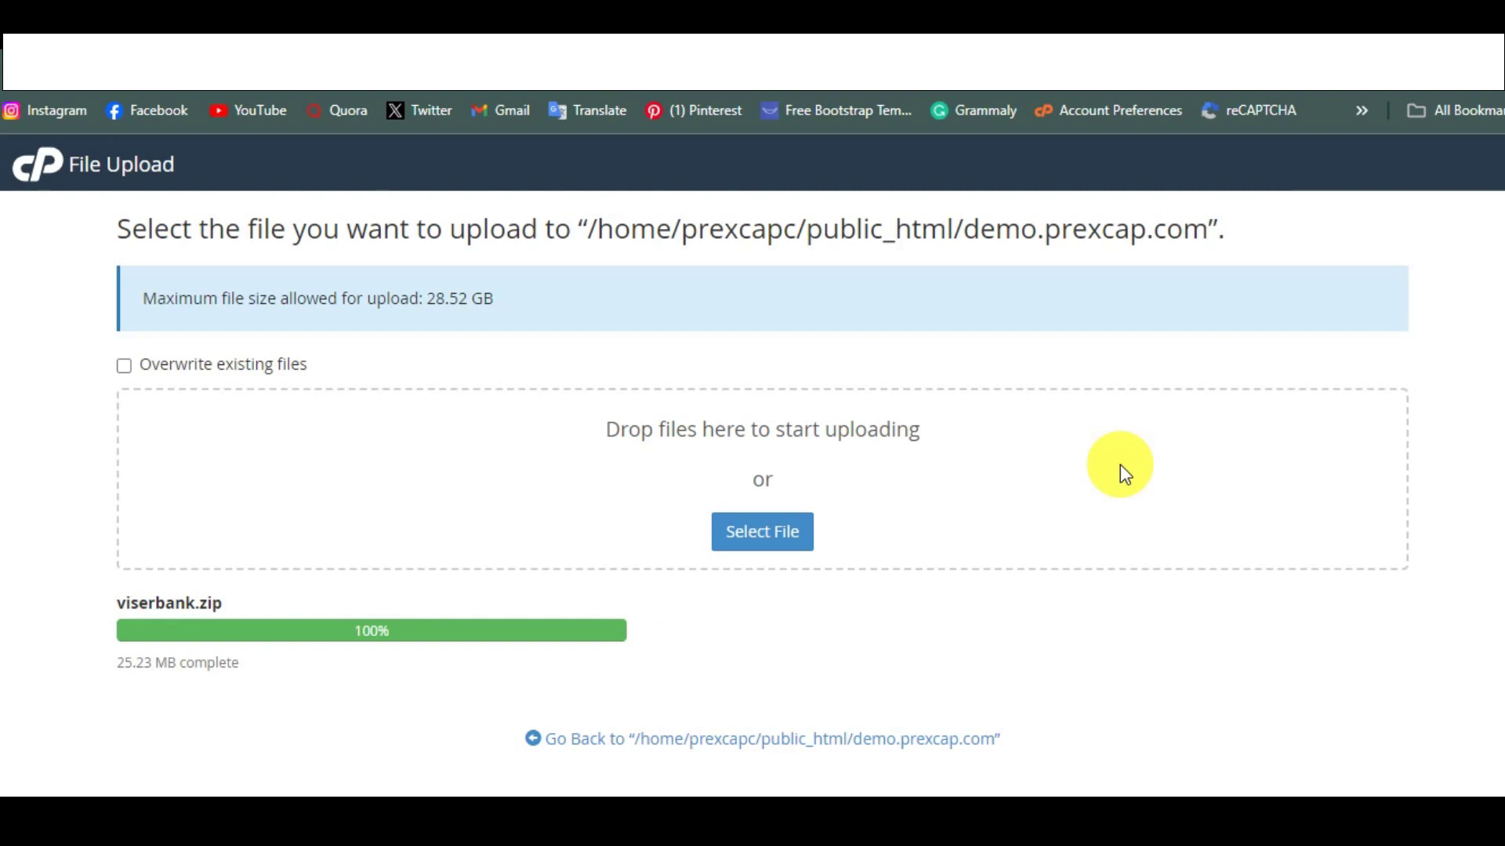
left_click(749, 740)
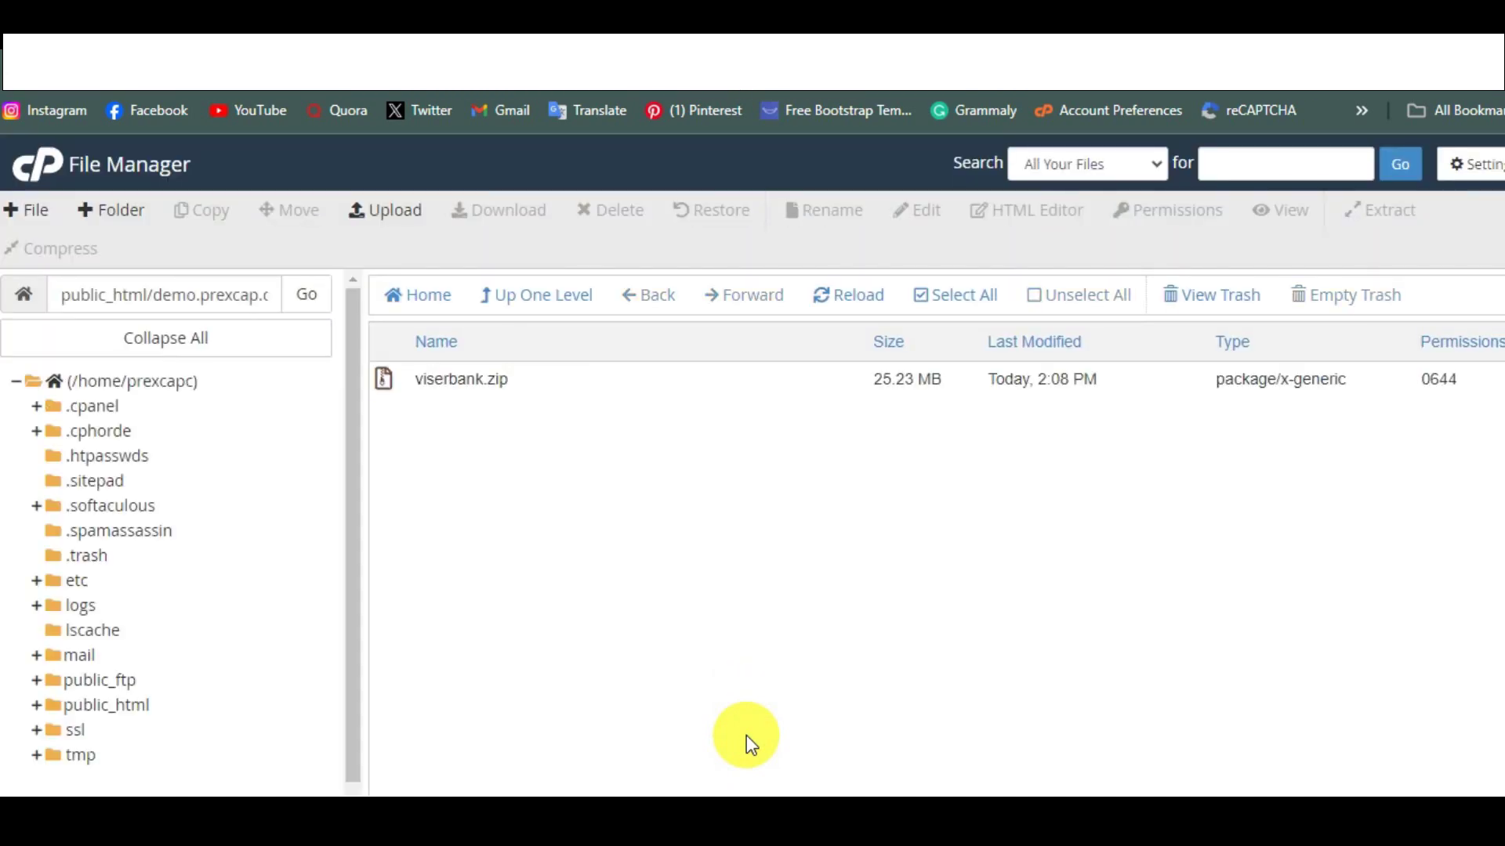
Extract viserbank.zip into the demo.prexcap.com folder, refresh the list, and view the demo site.
right_click(604, 384)
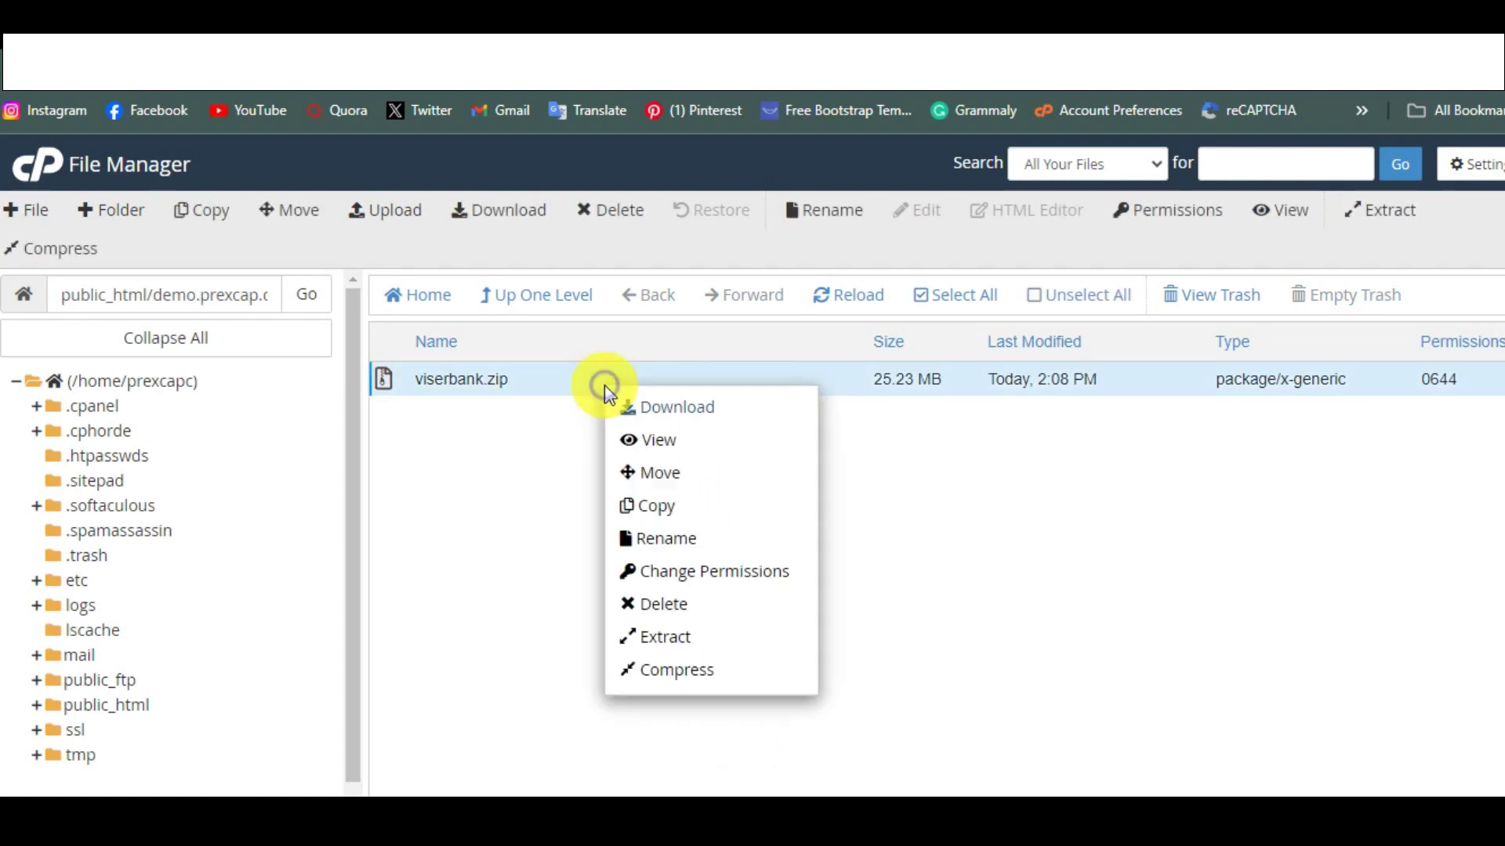
left_click(675, 636)
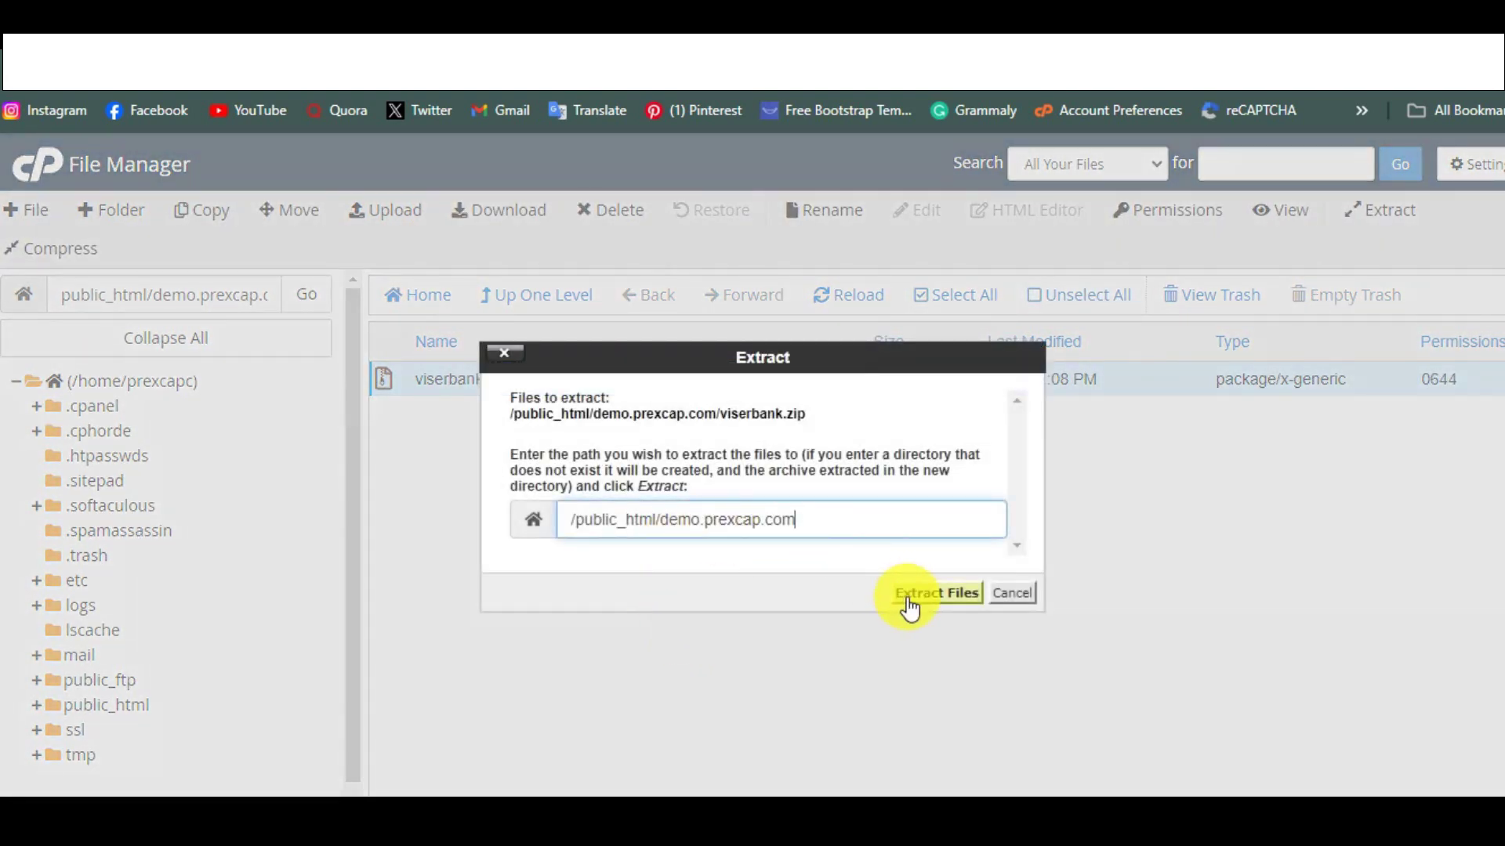
left_click(909, 596)
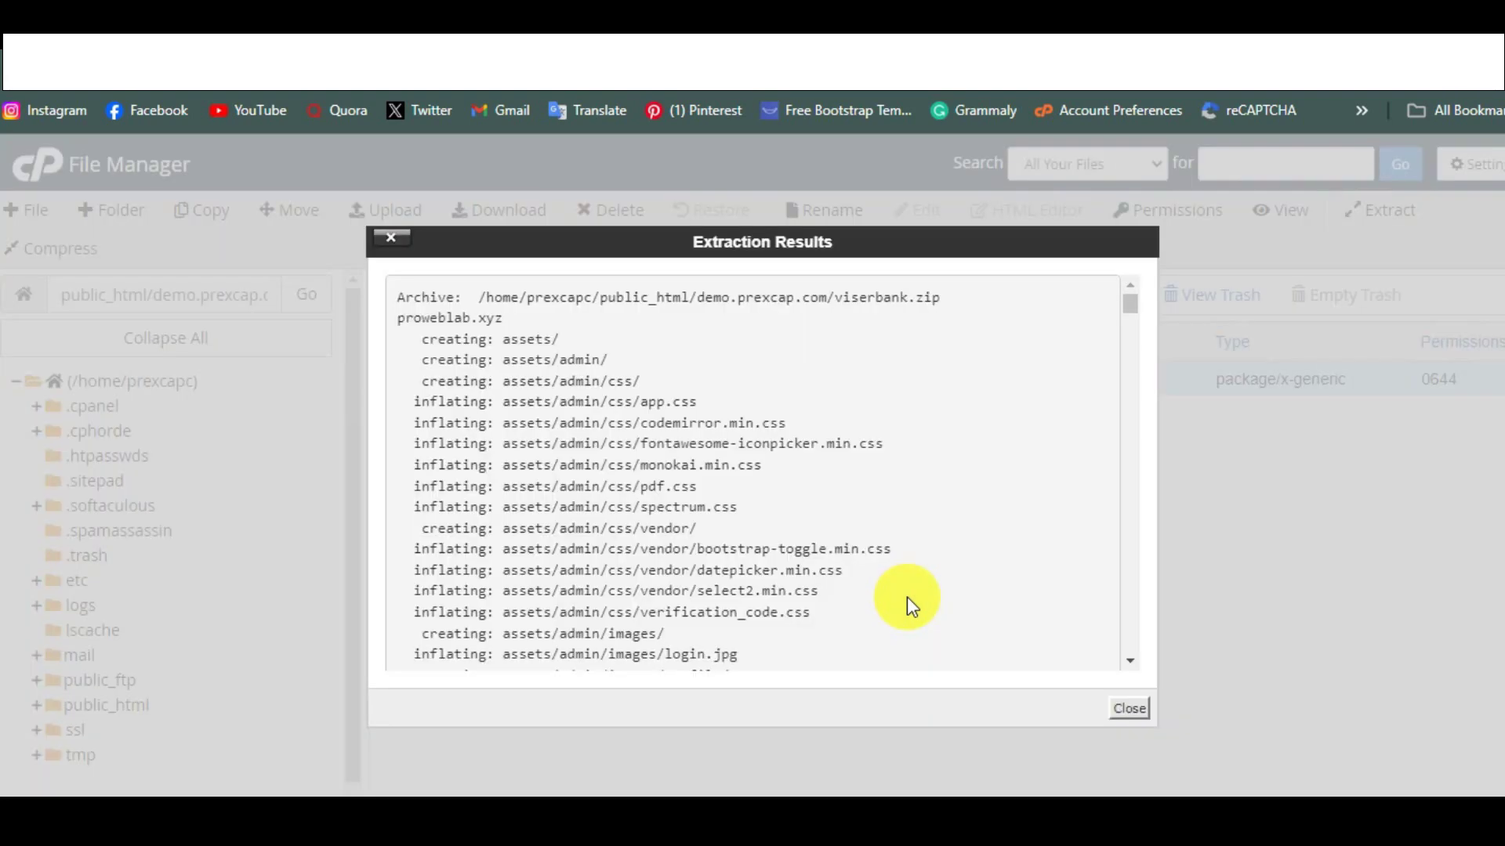
left_click(1132, 712)
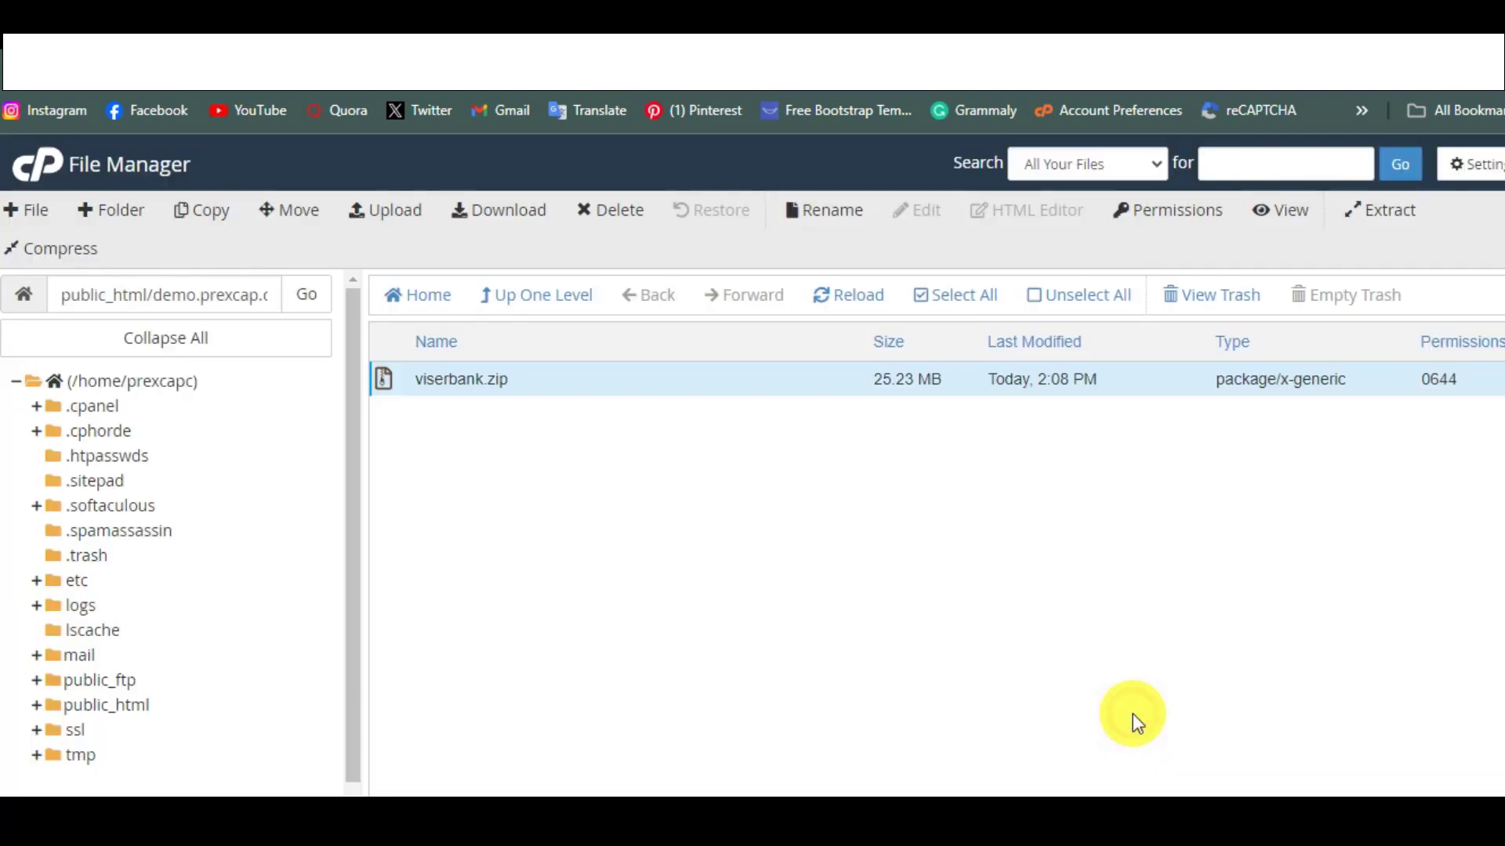
left_click(850, 301)
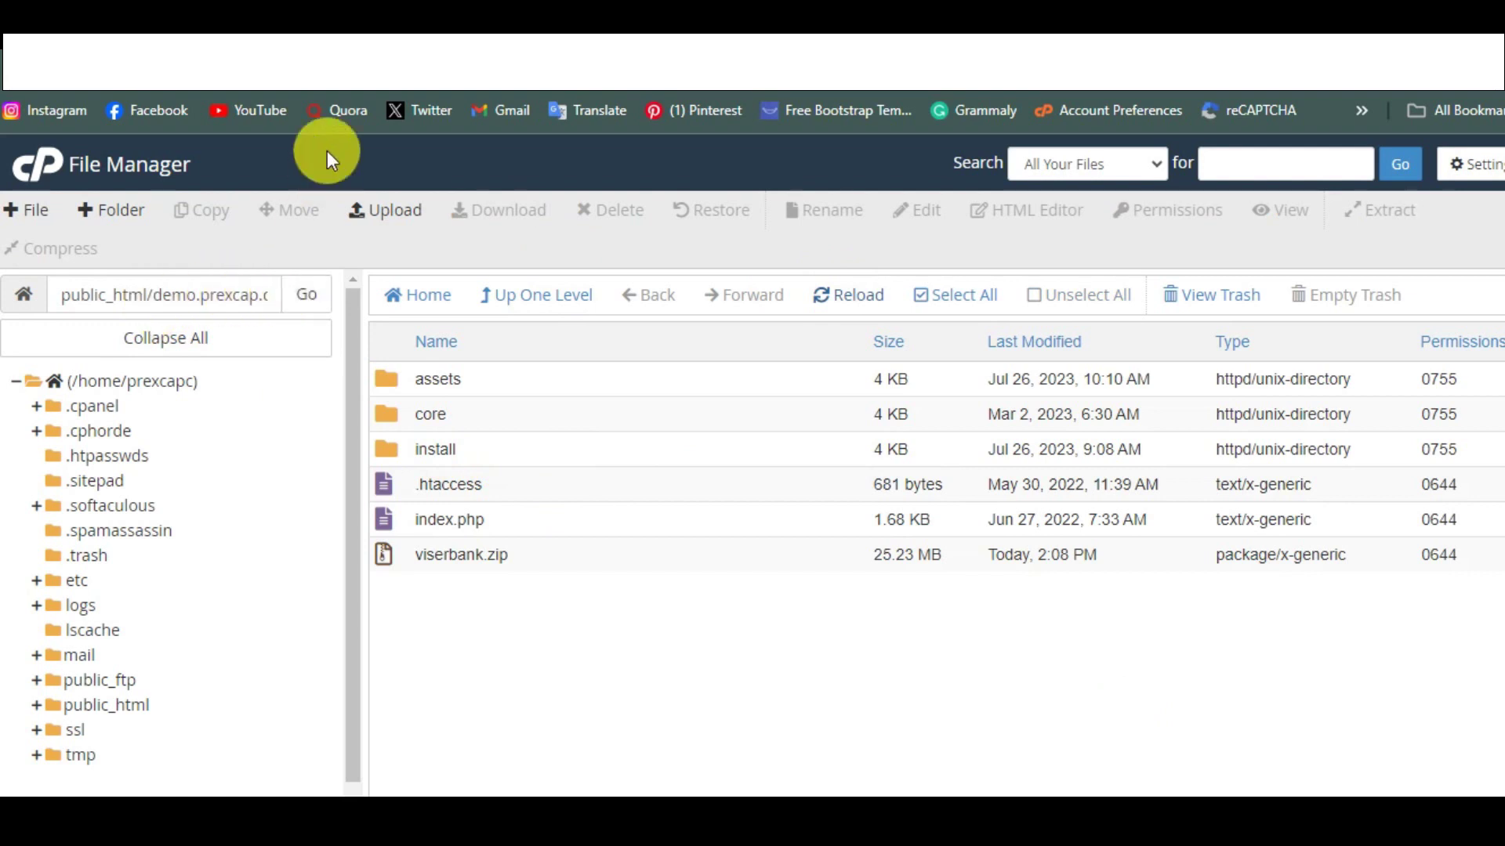
mouse_move(361, 75)
left_click(471, 74)
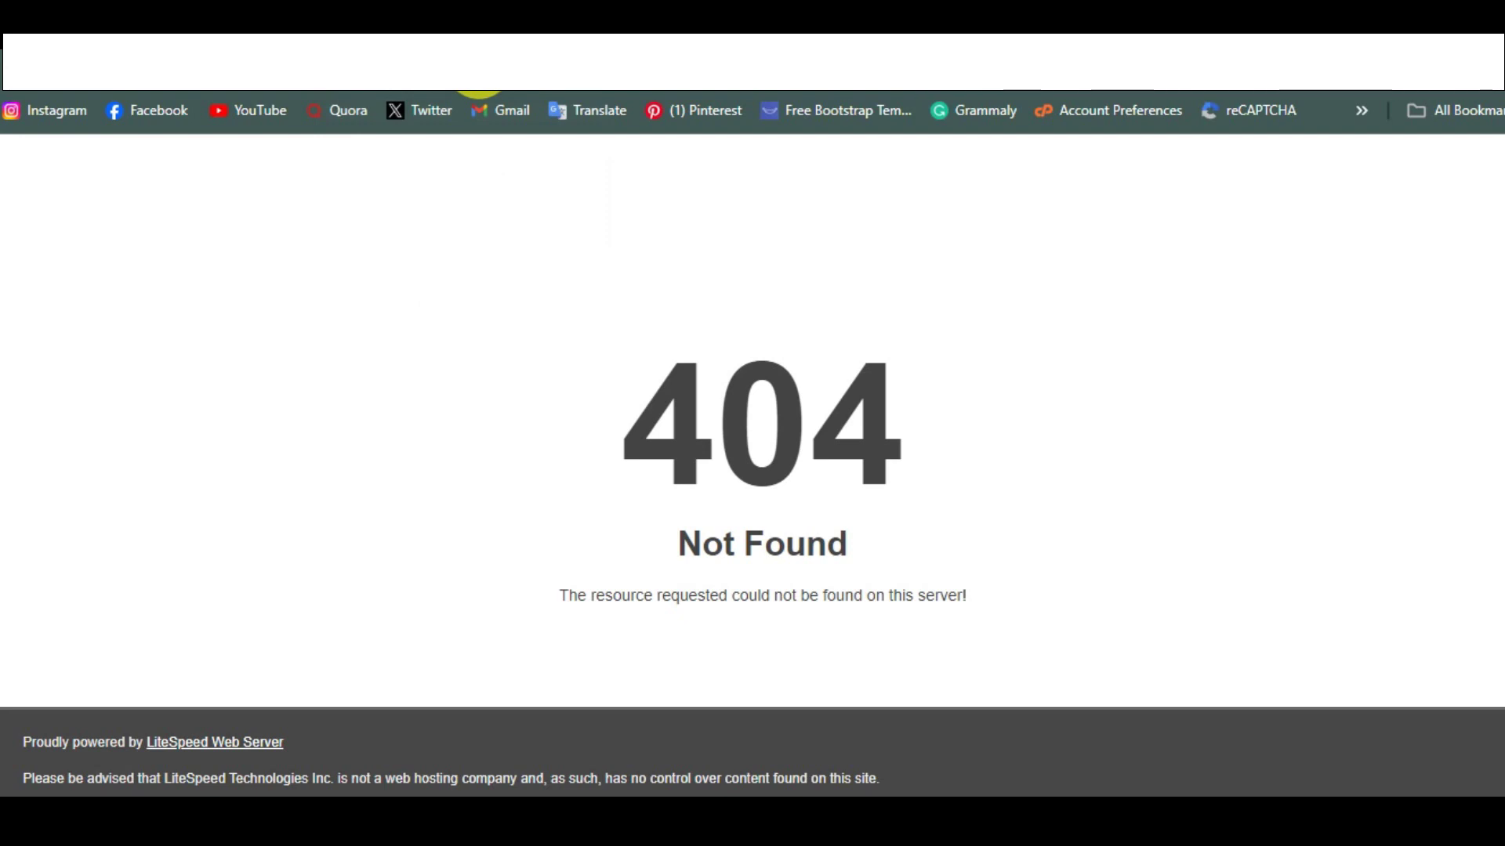
Load demo.prexcap.com/install and accept the ViserBank Terms of Use.
left_click(478, 79)
type("/install")
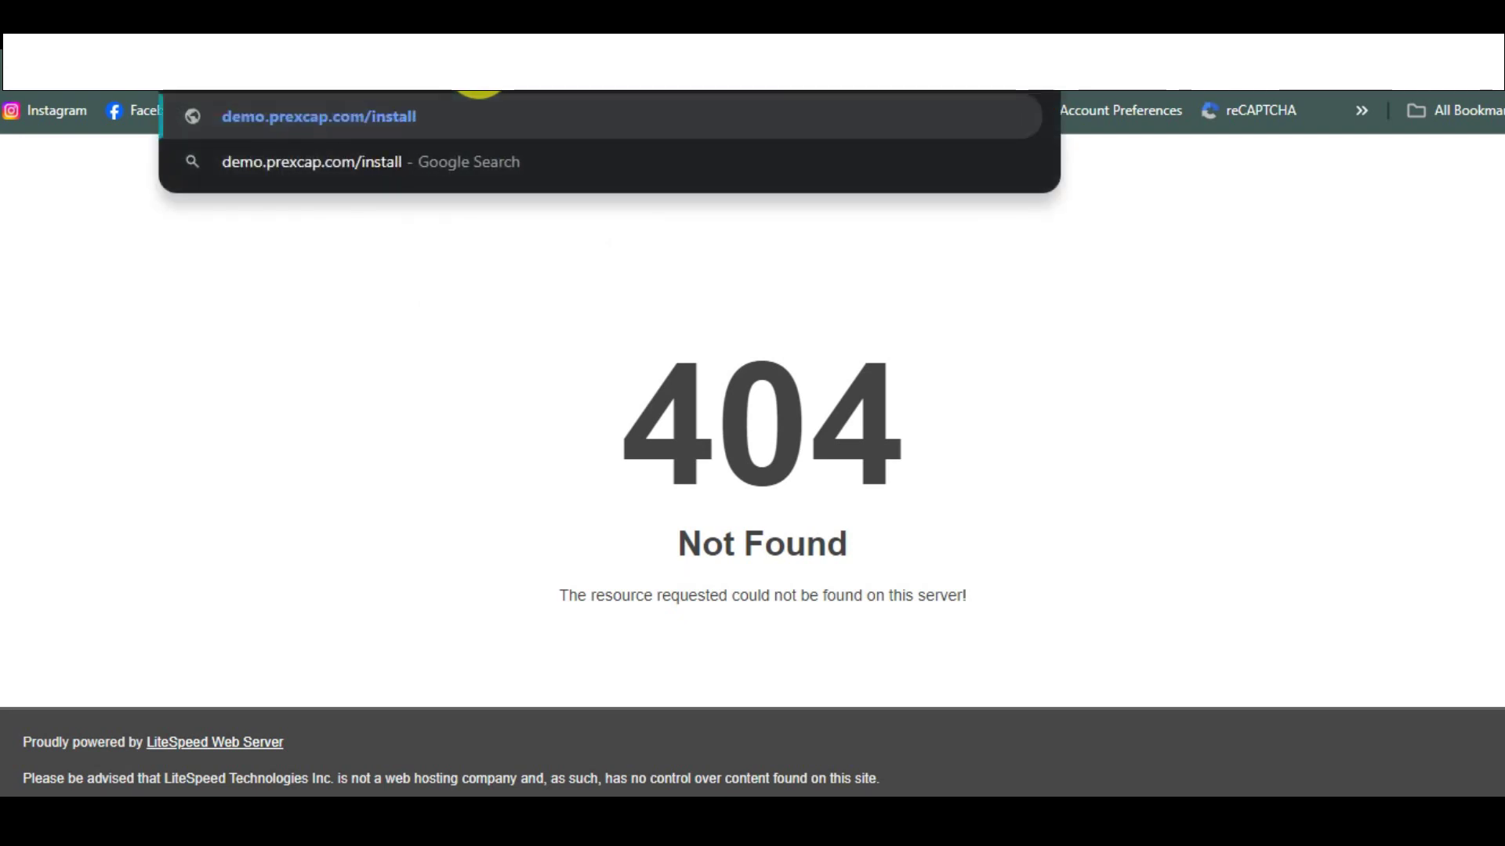
key("Return")
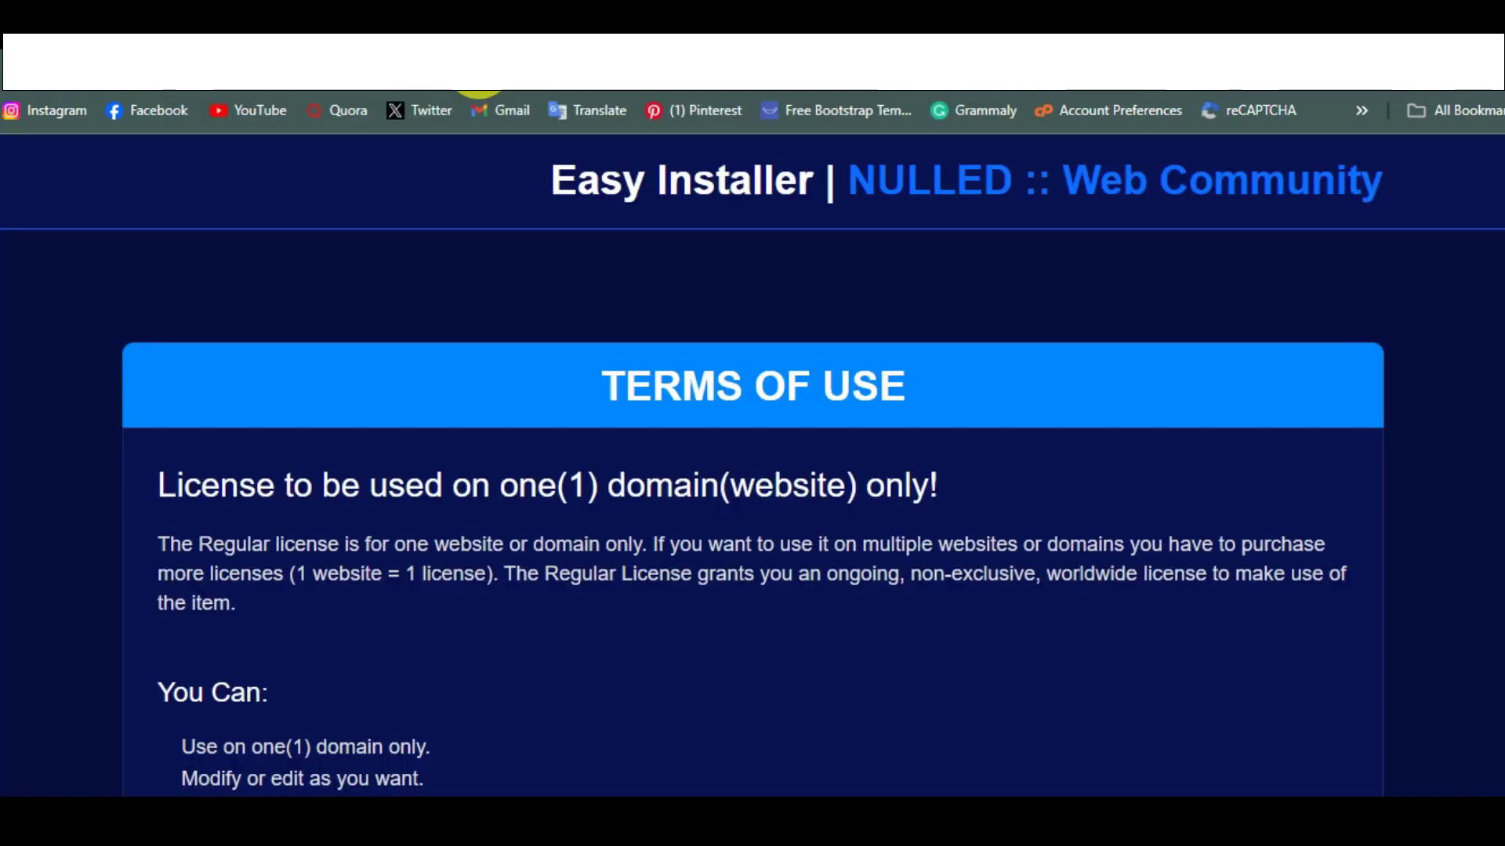
scroll(529, 401, "down", 10)
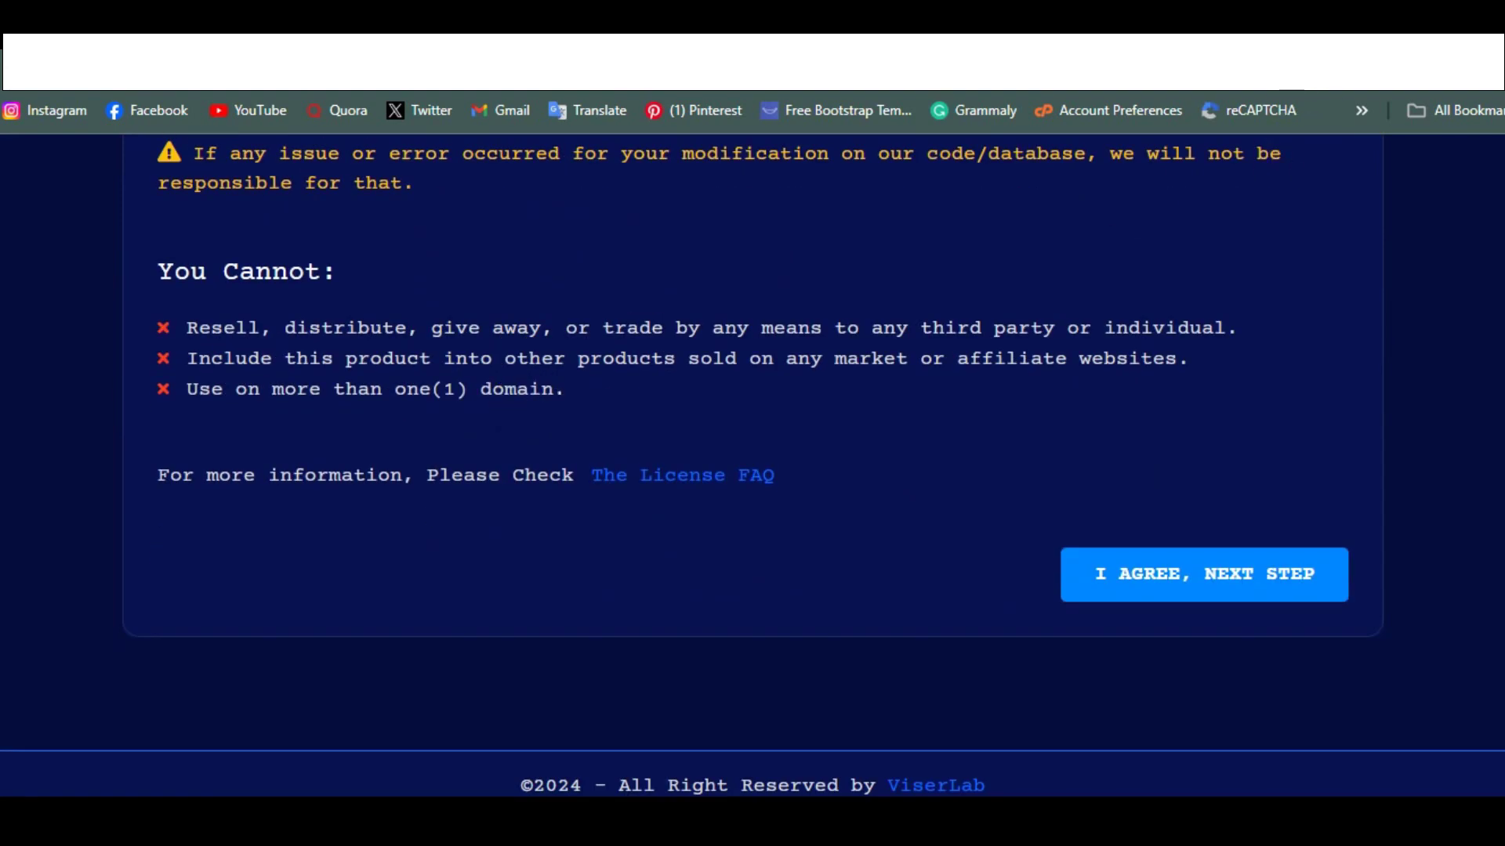
scroll(1273, 397, "up", 1)
scroll(1273, 397, "down", 1)
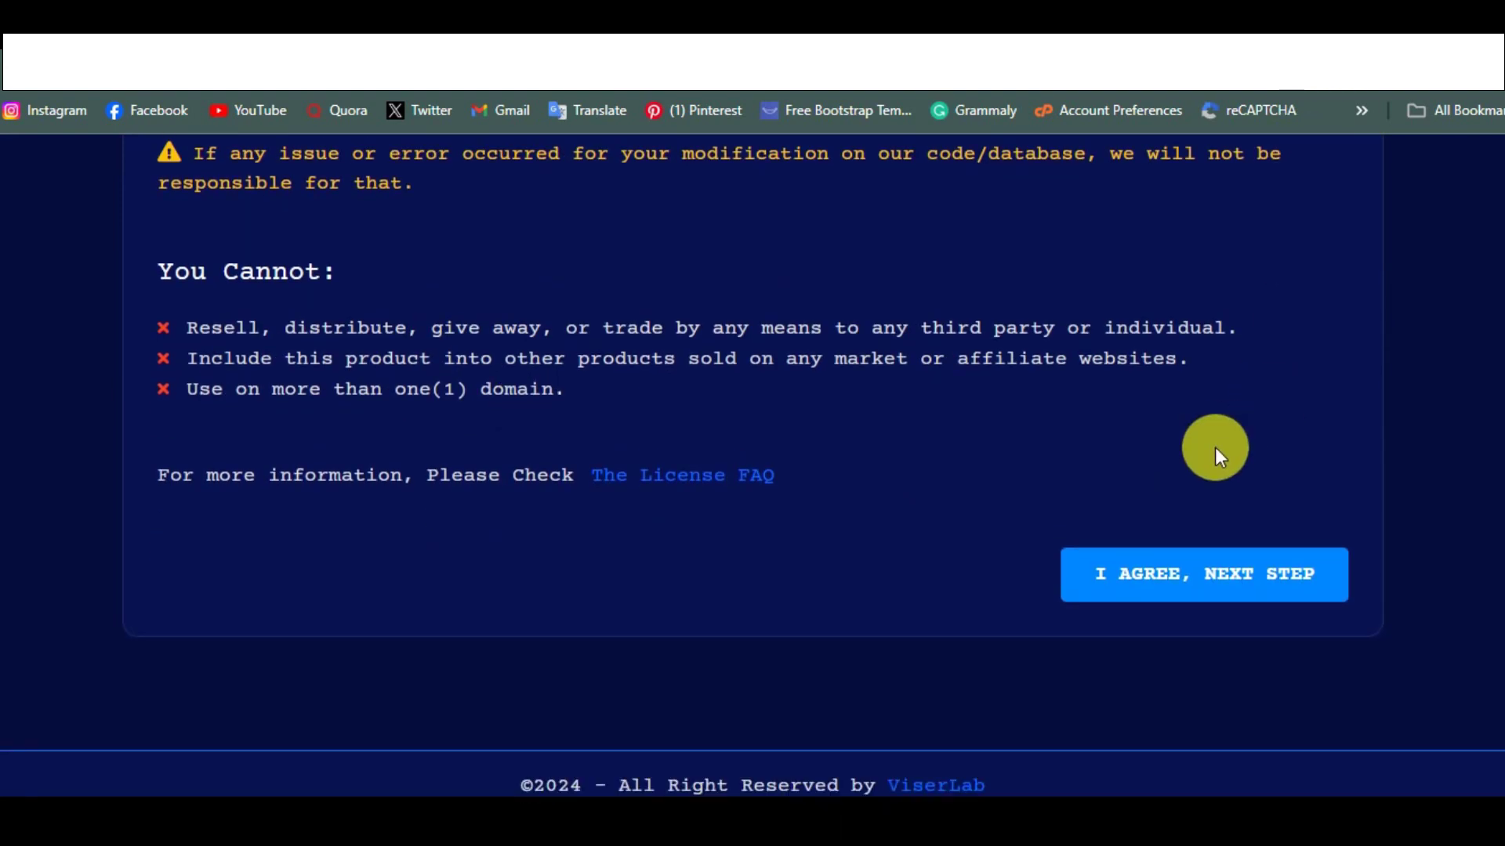
left_click(1154, 578)
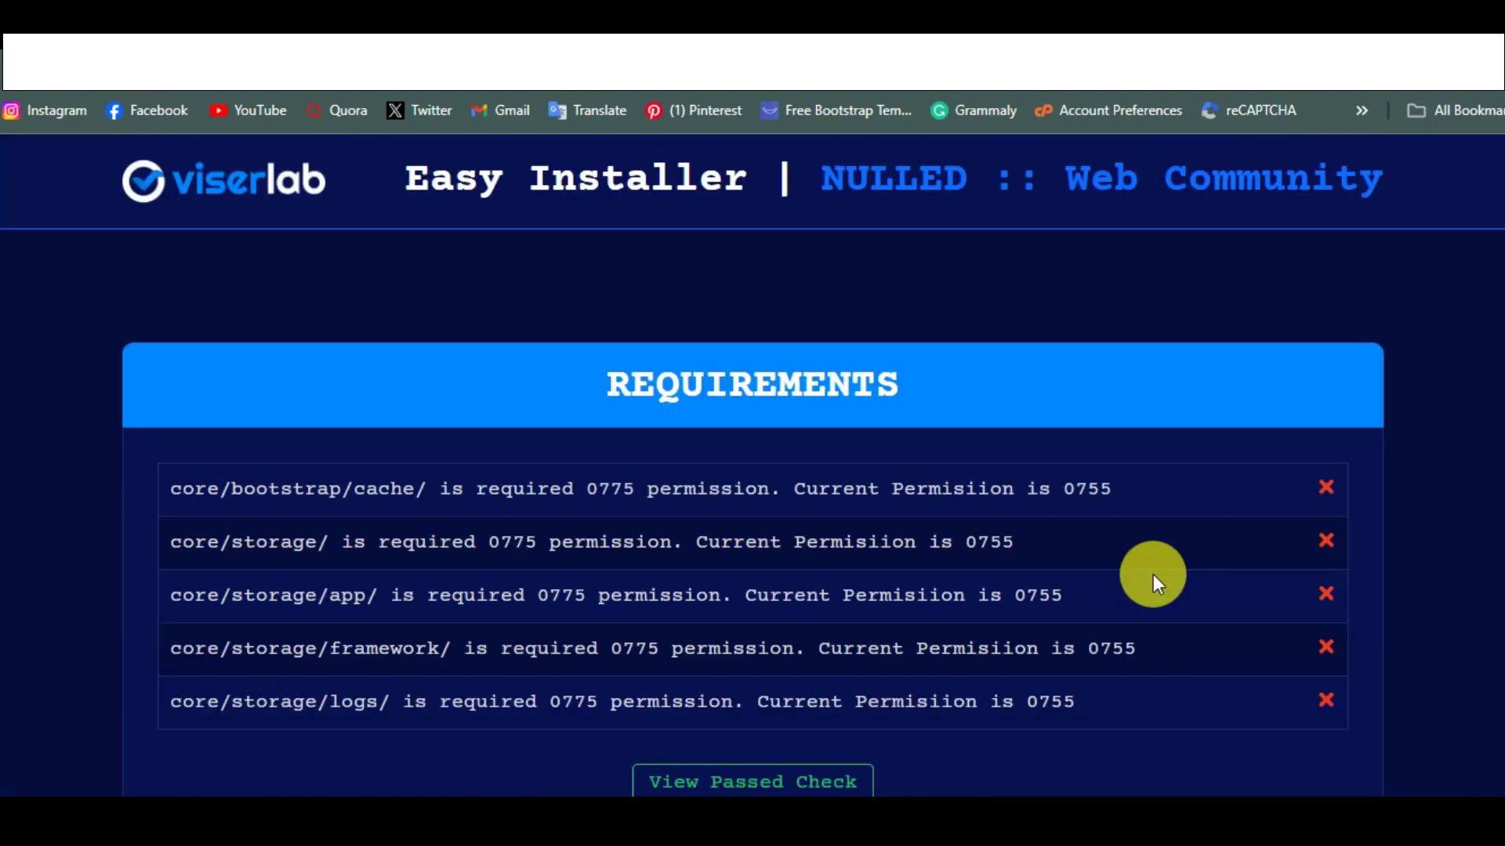
Copy the required 0775 permission value and return to cPanel File Manager.
scroll(1137, 572, "down", 1)
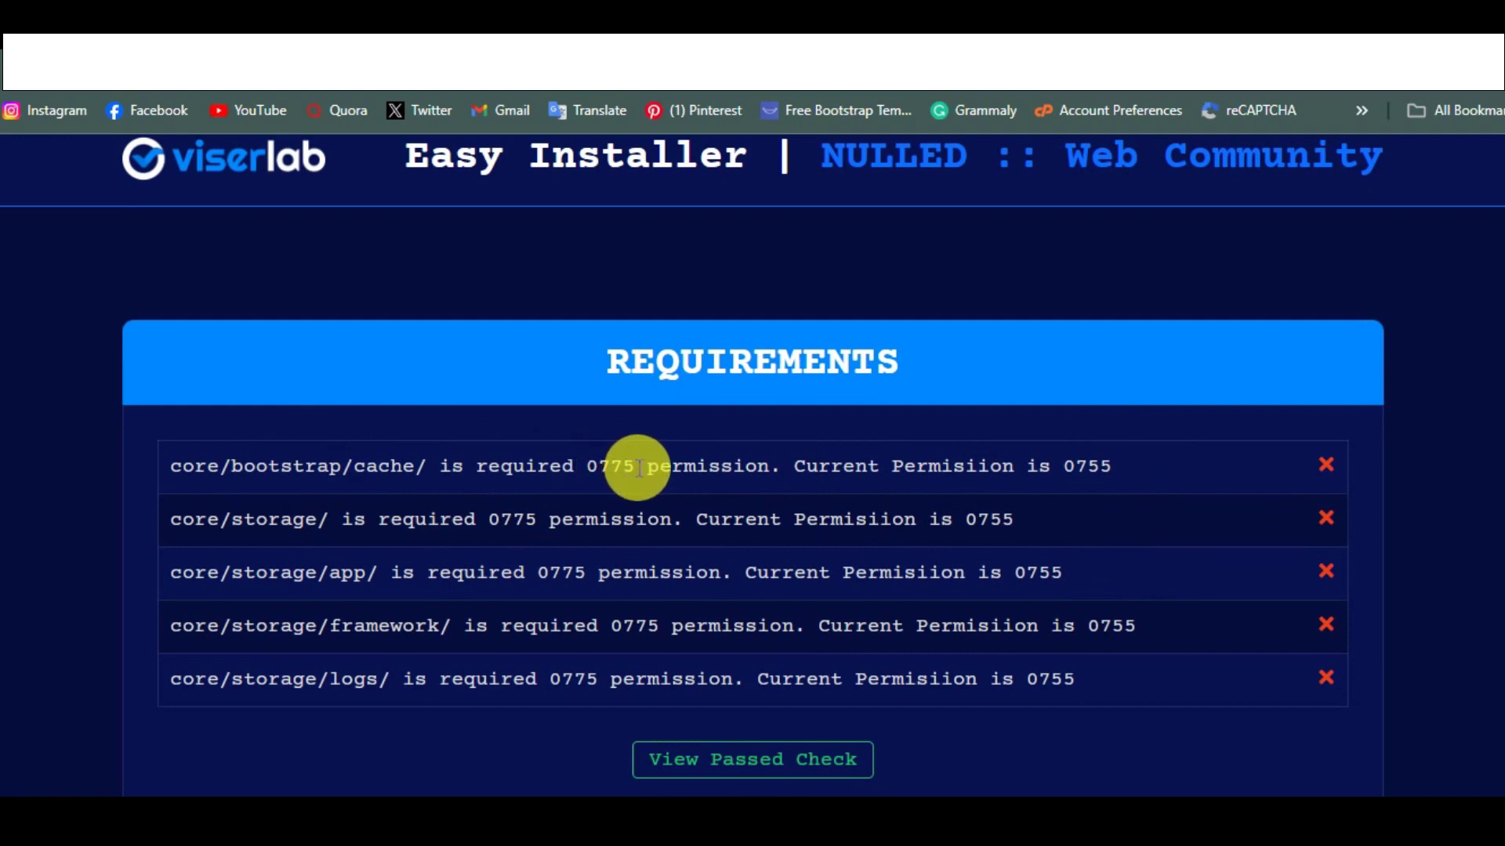
left_click_drag(638, 465, 592, 470)
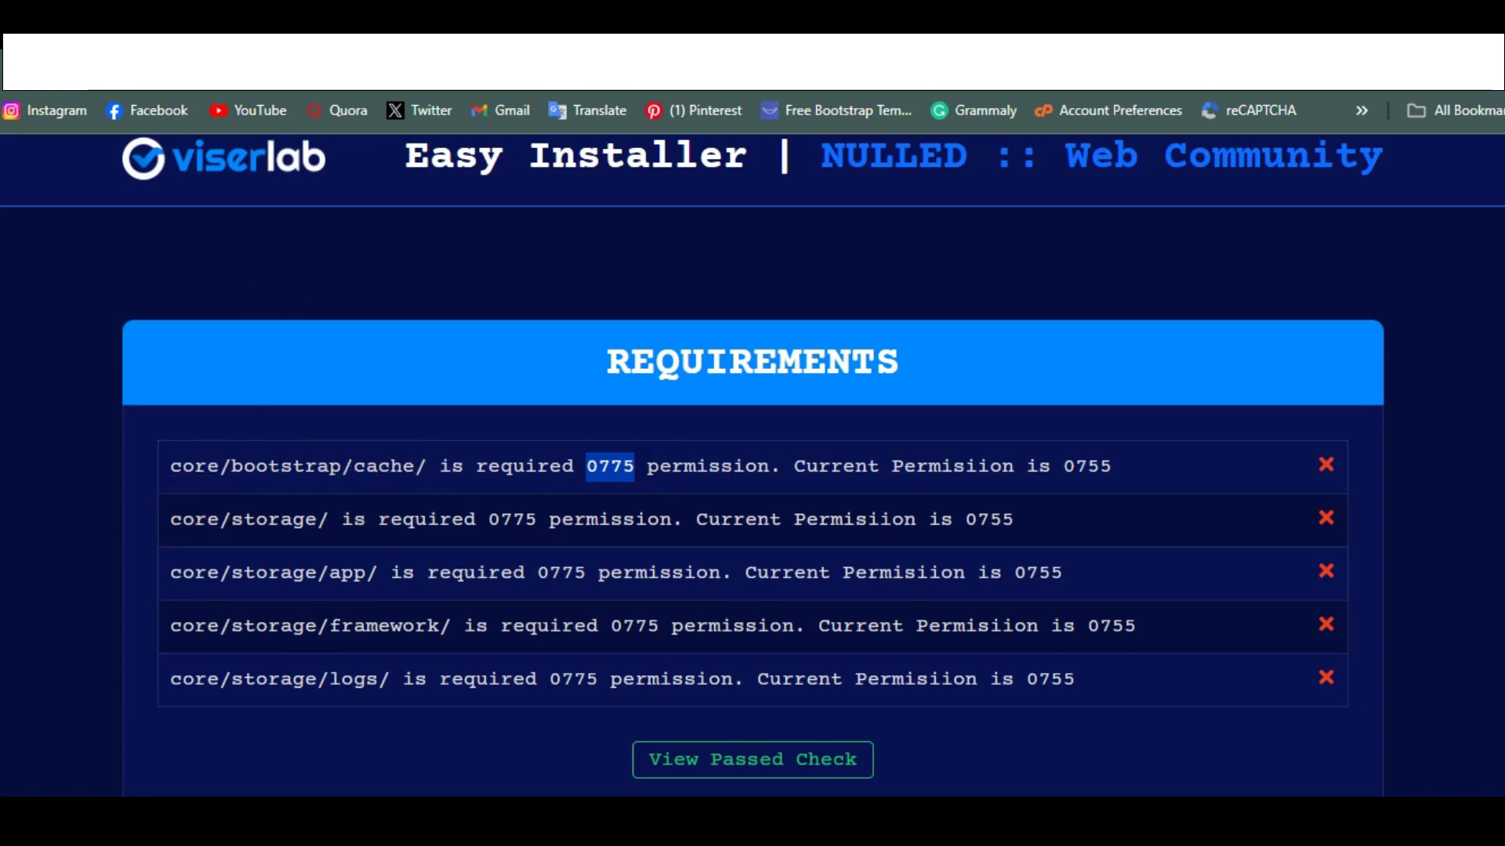
key("ctrl+Tab")
Set the core/bootstrap/cache folder's permissions to 0775.
key("ctrl+Tab")
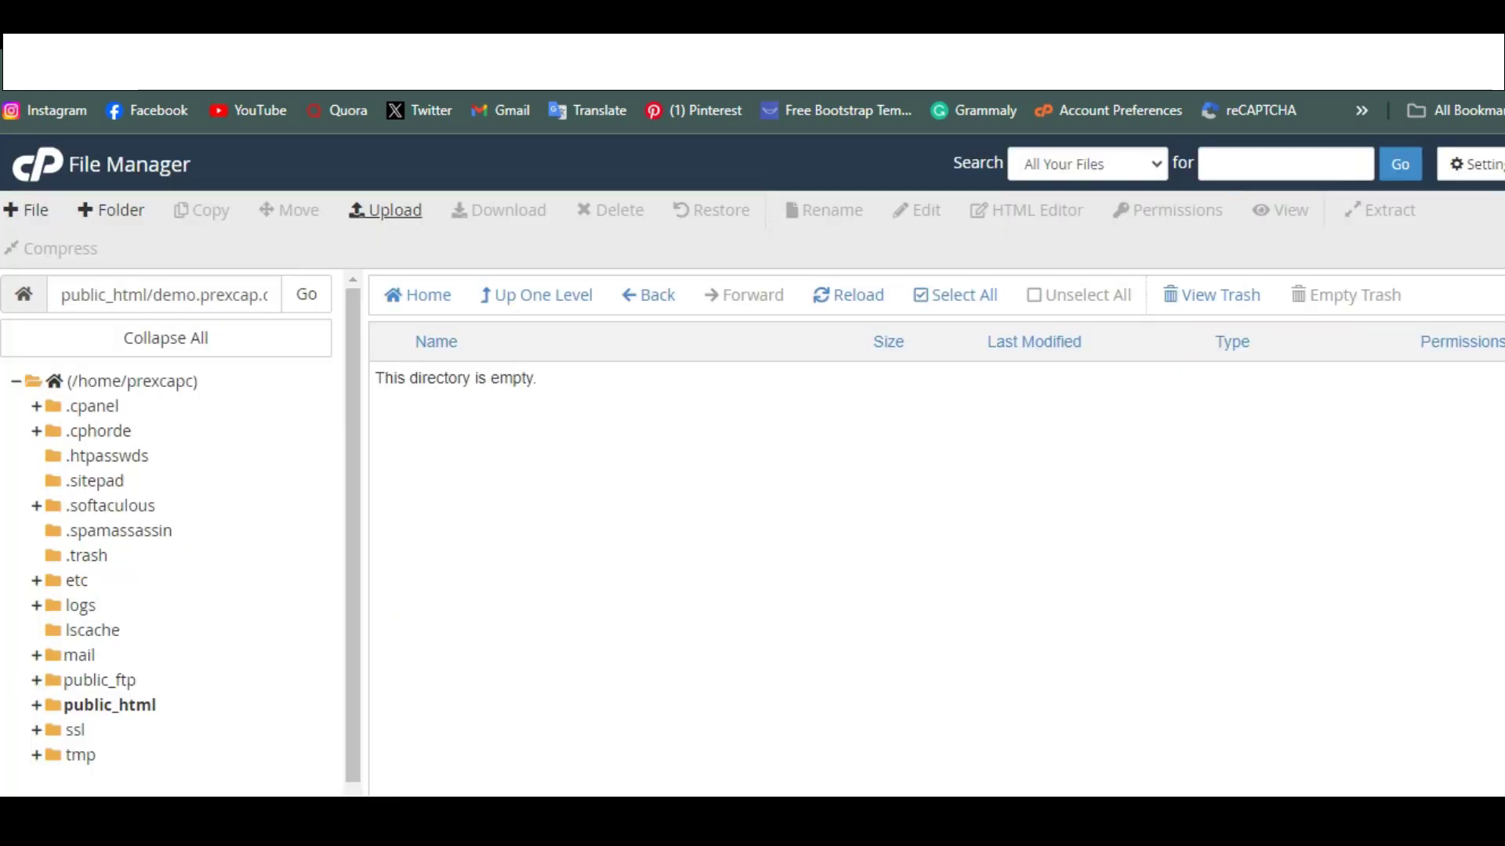
key("ctrl+Tab")
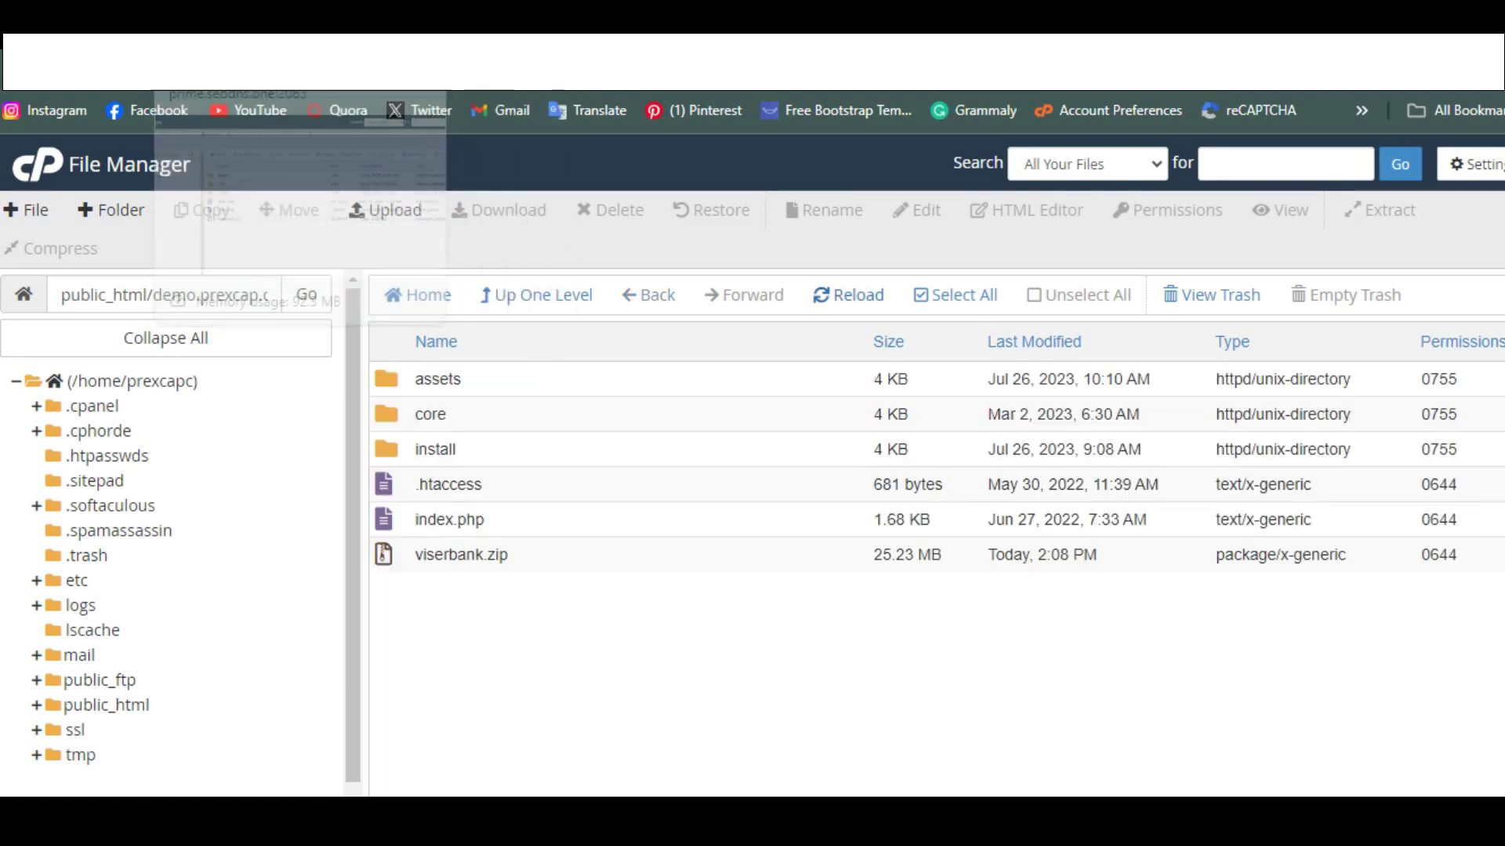
key("ctrl+Tab")
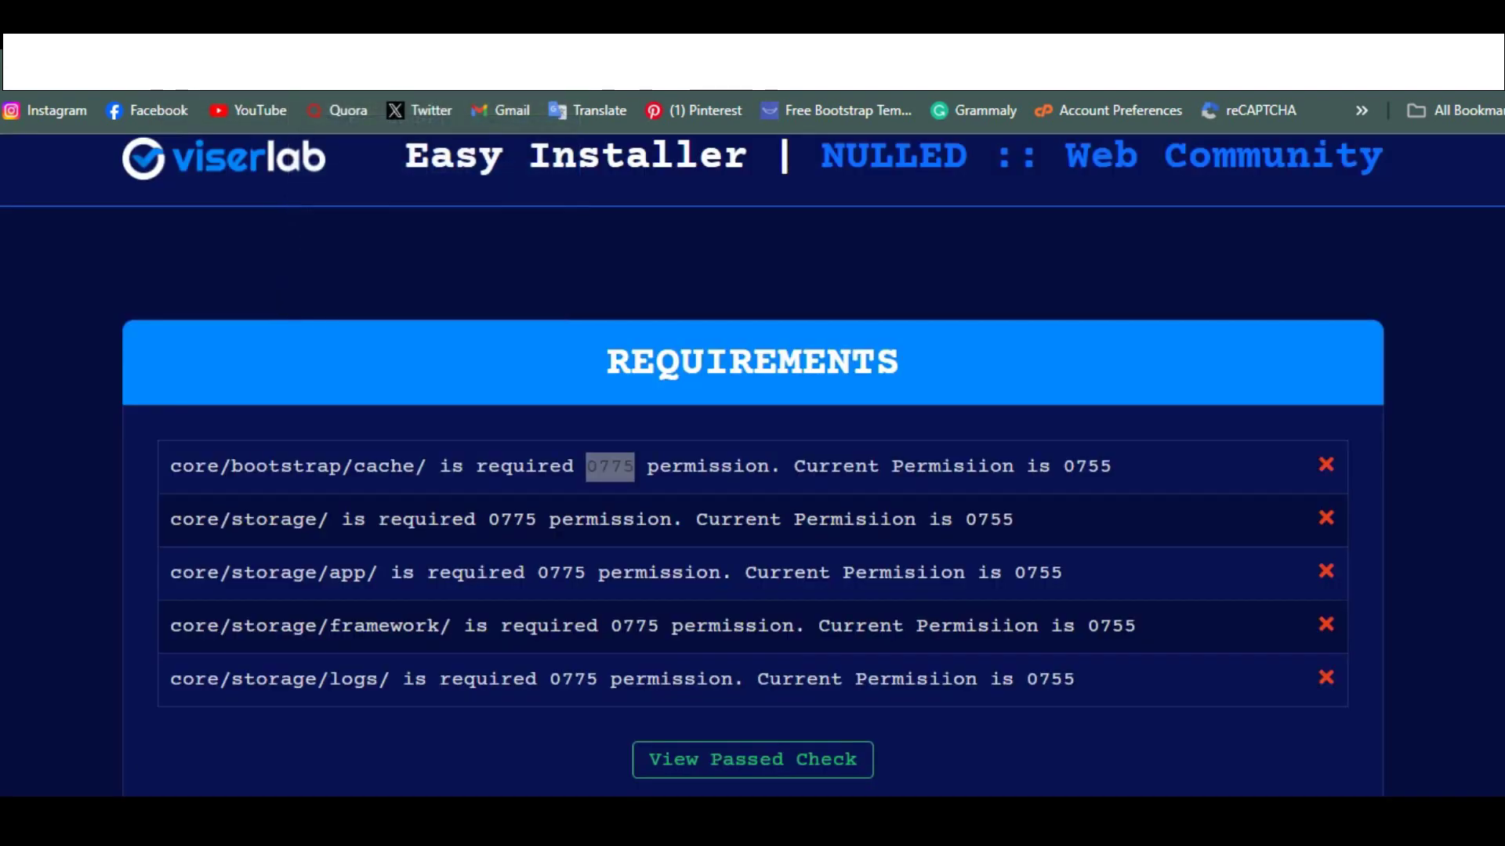
key("ctrl+Tab")
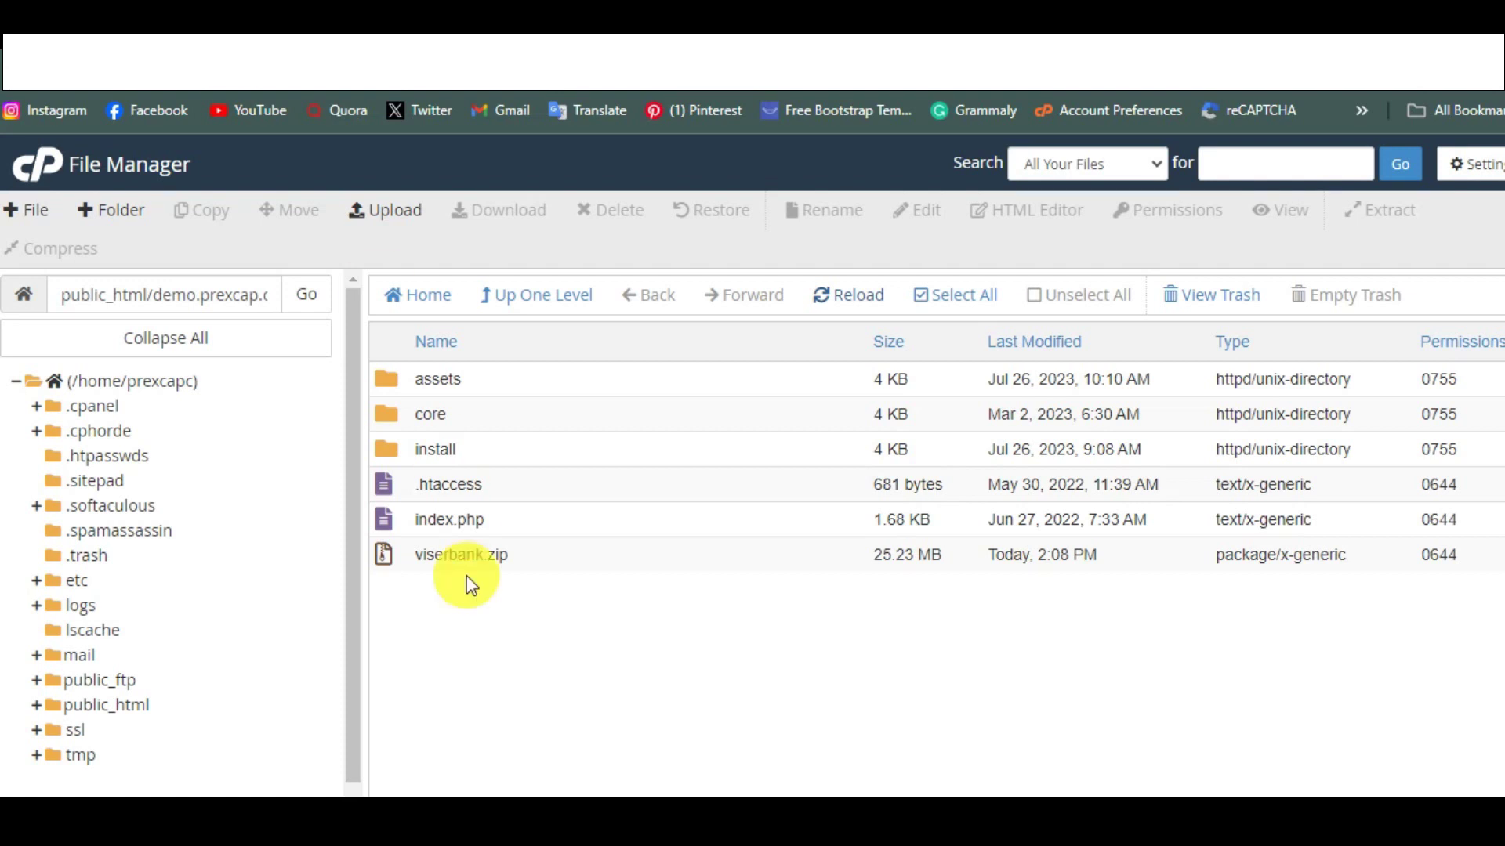
double_click(487, 414)
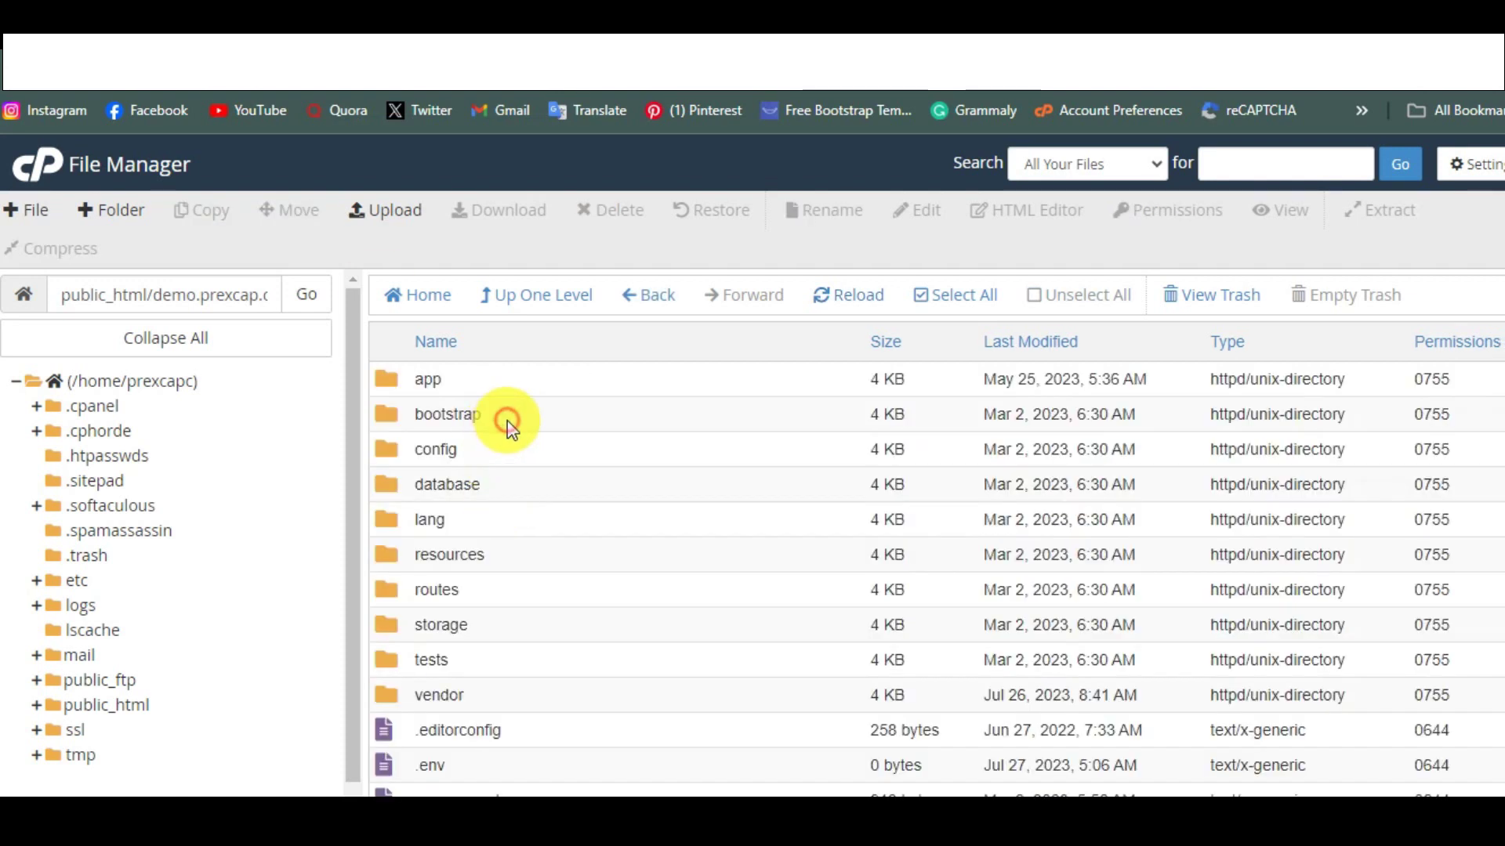
double_click(506, 420)
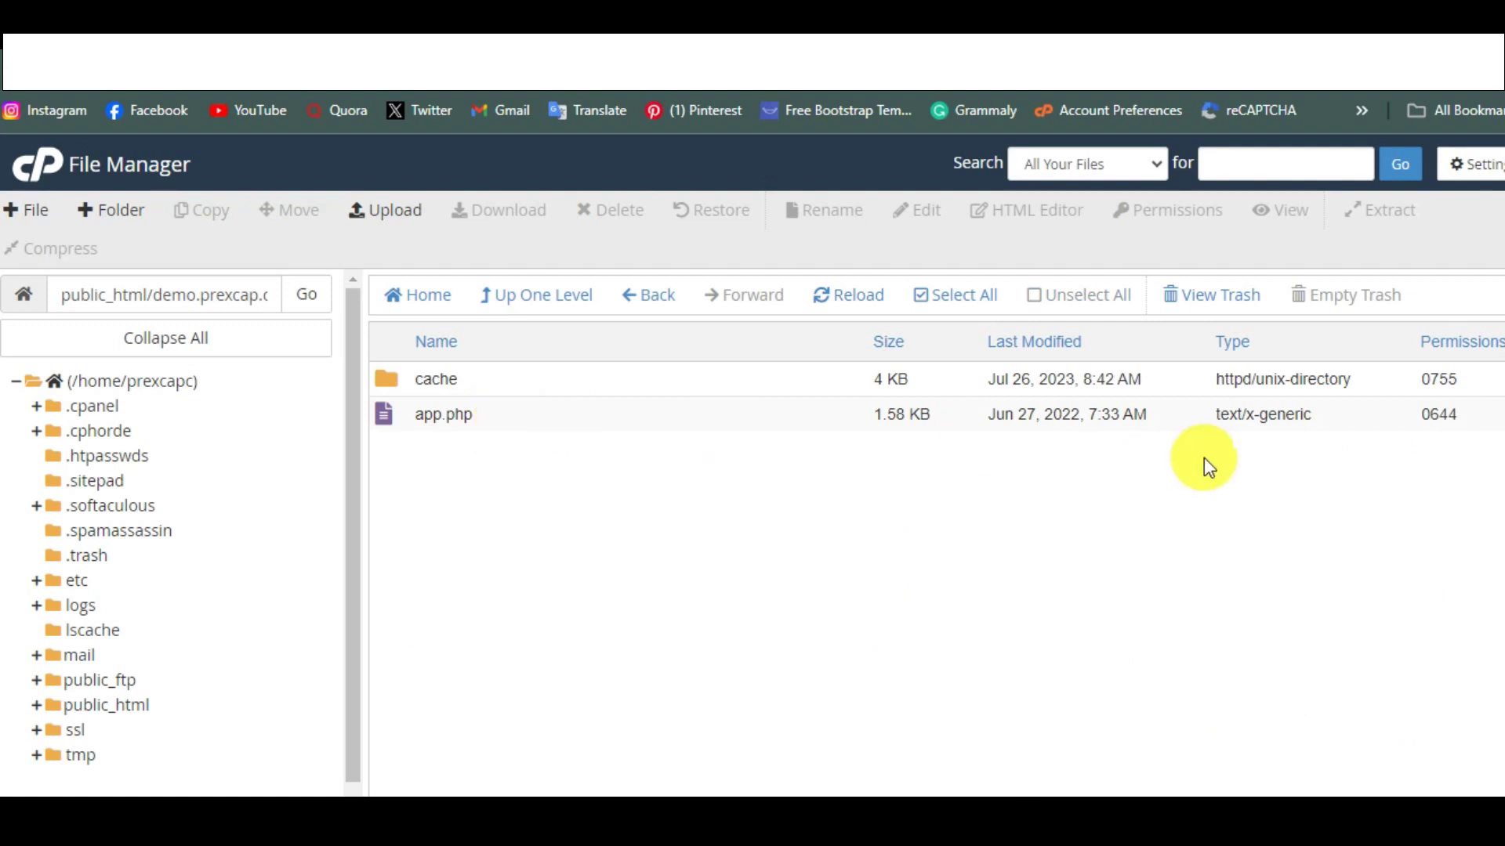
left_click(1442, 380)
type("0775")
left_click(1498, 421)
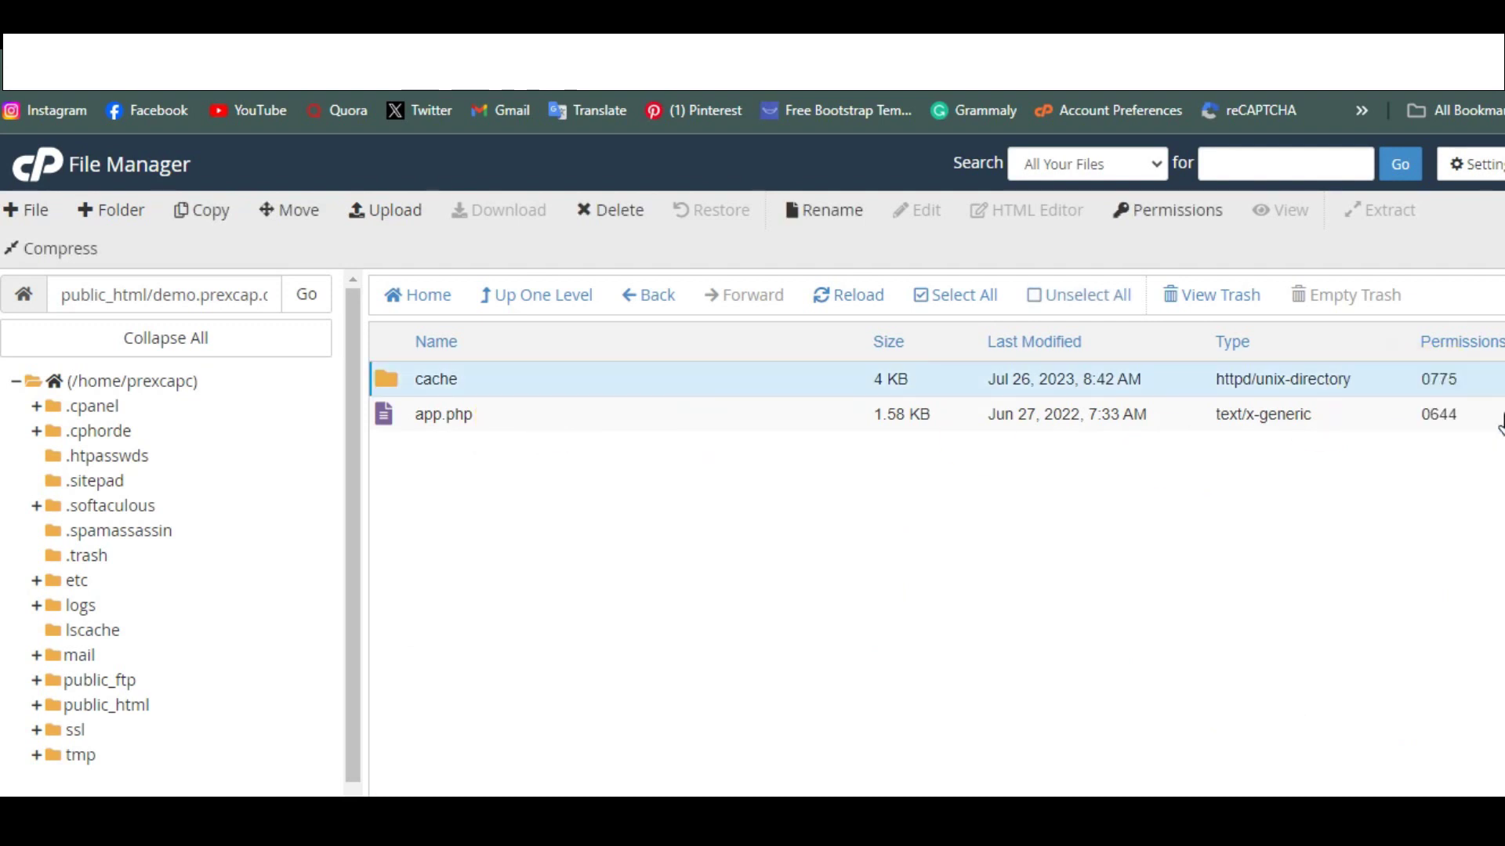
Enter 0775 as the core/storage folder's permissions and open the storage folder.
left_click(548, 306)
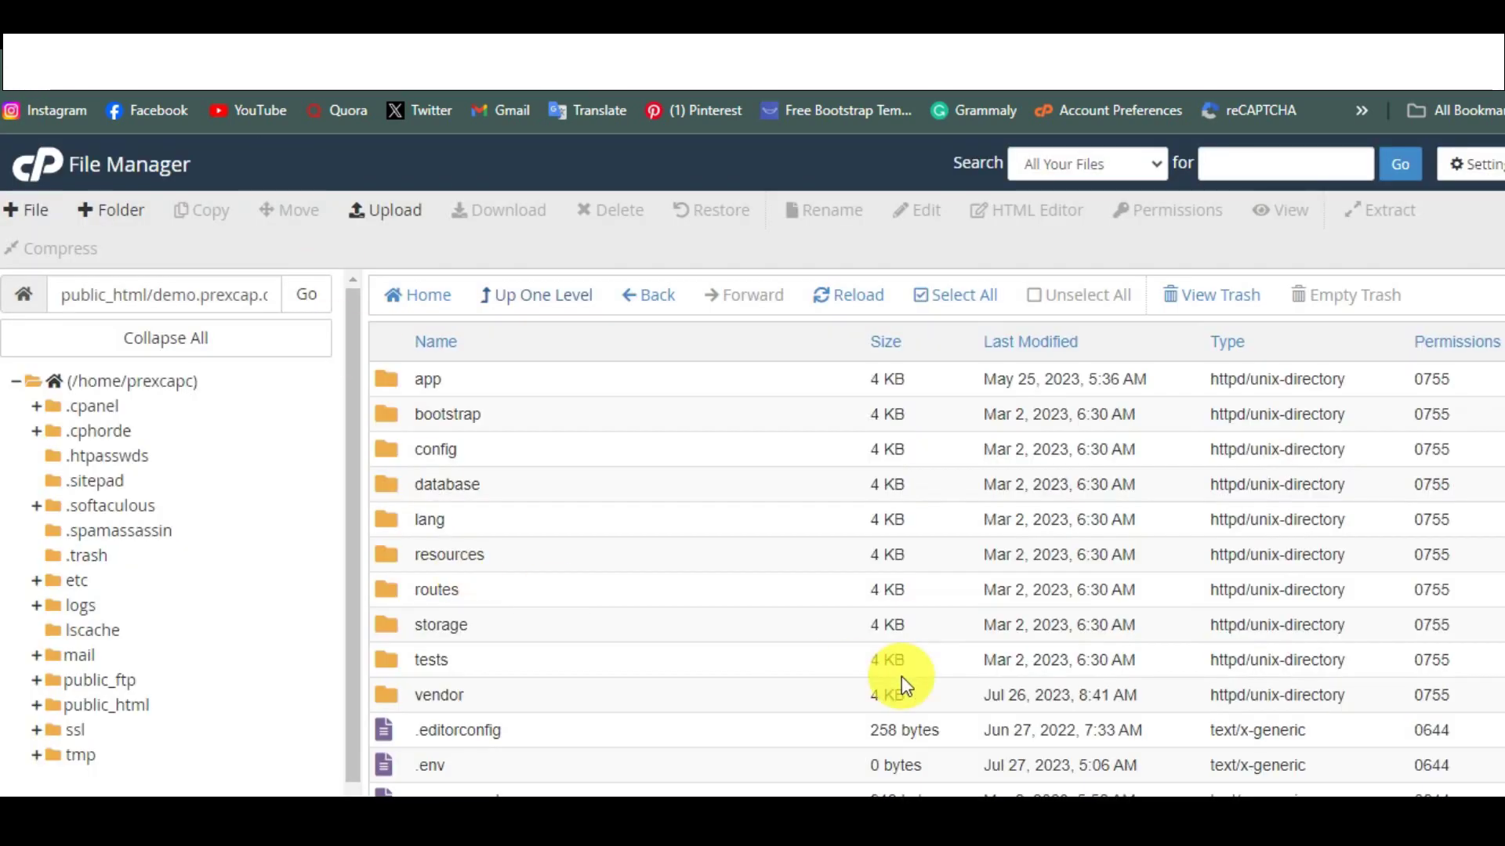
left_click(1435, 624)
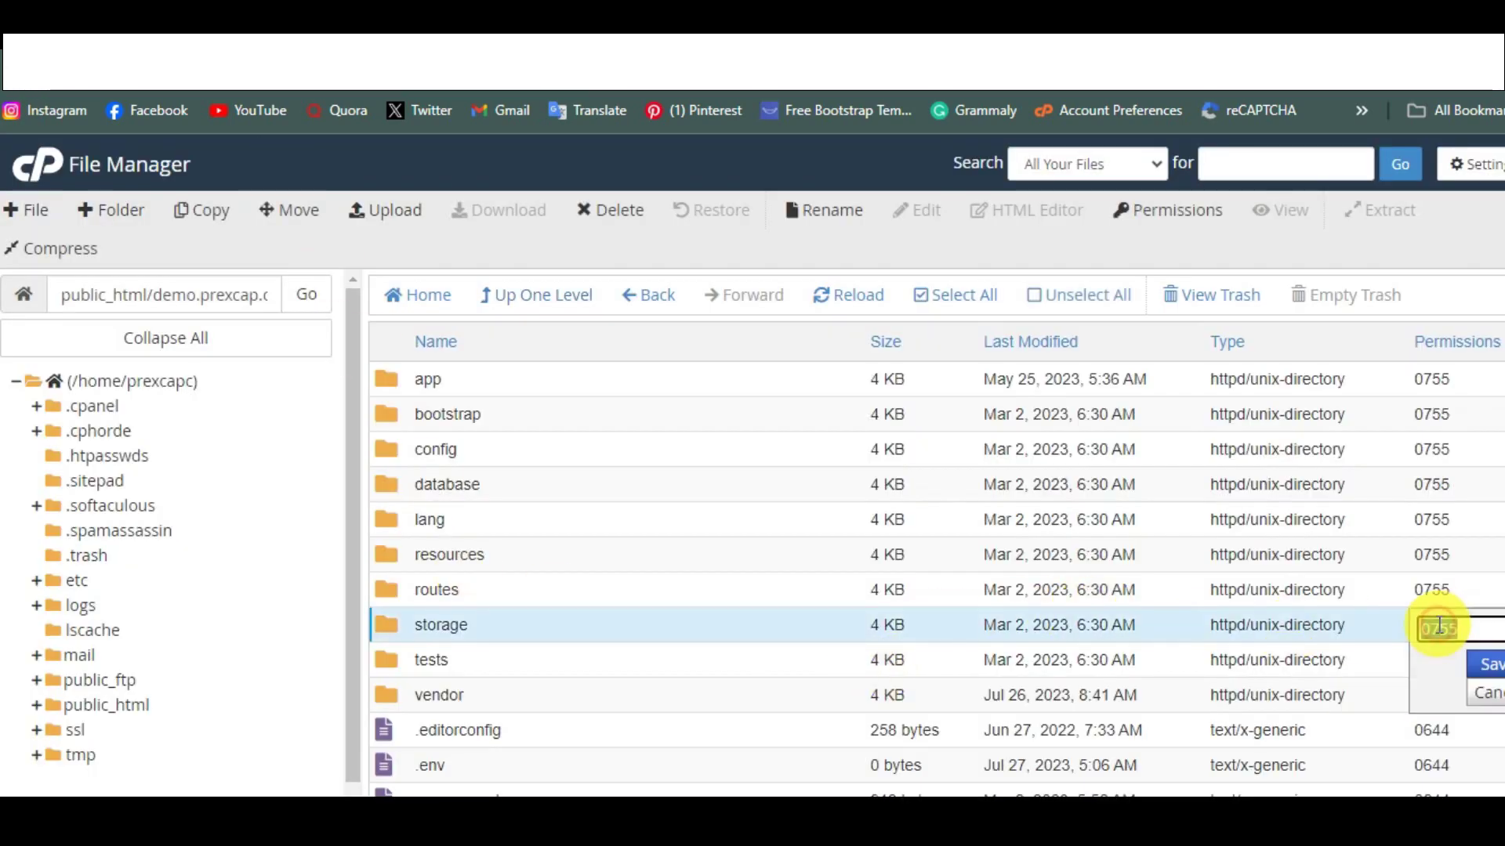
type("0775")
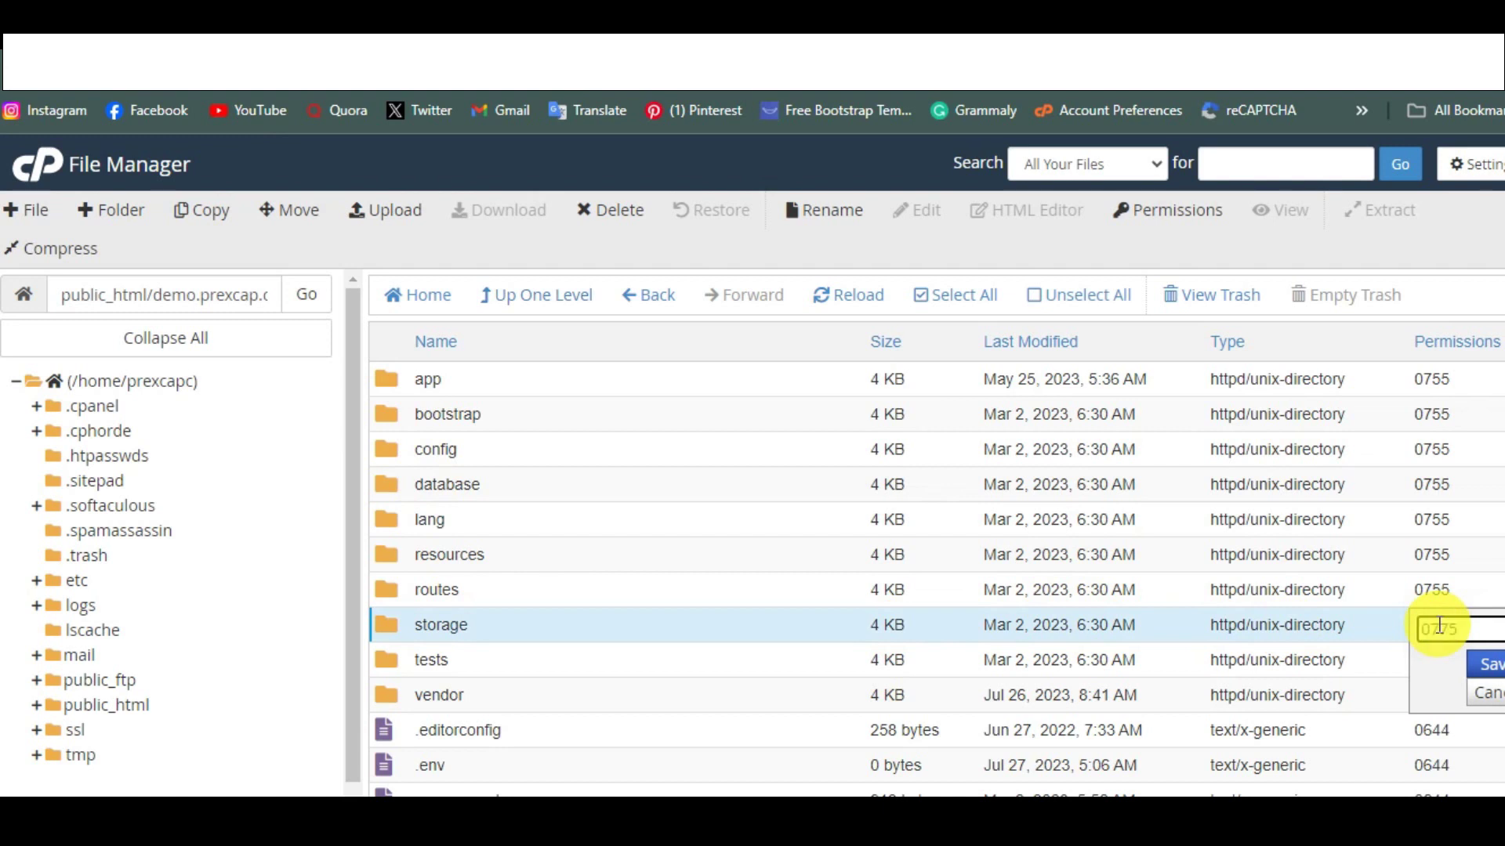
double_click(706, 621)
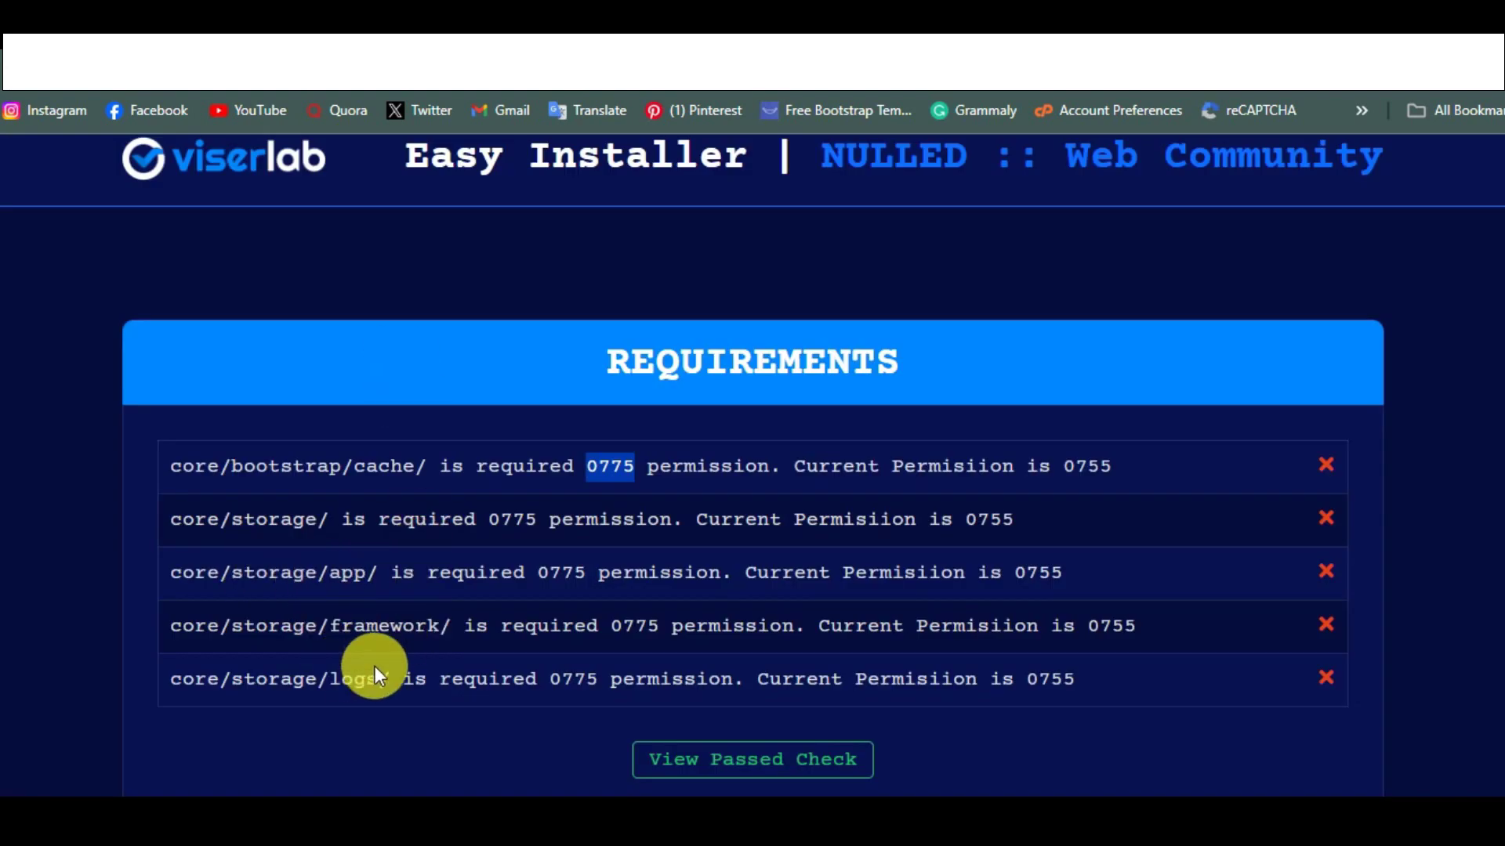
Set the app, framework and logs folders inside core/storage to 0775.
left_click(286, 17)
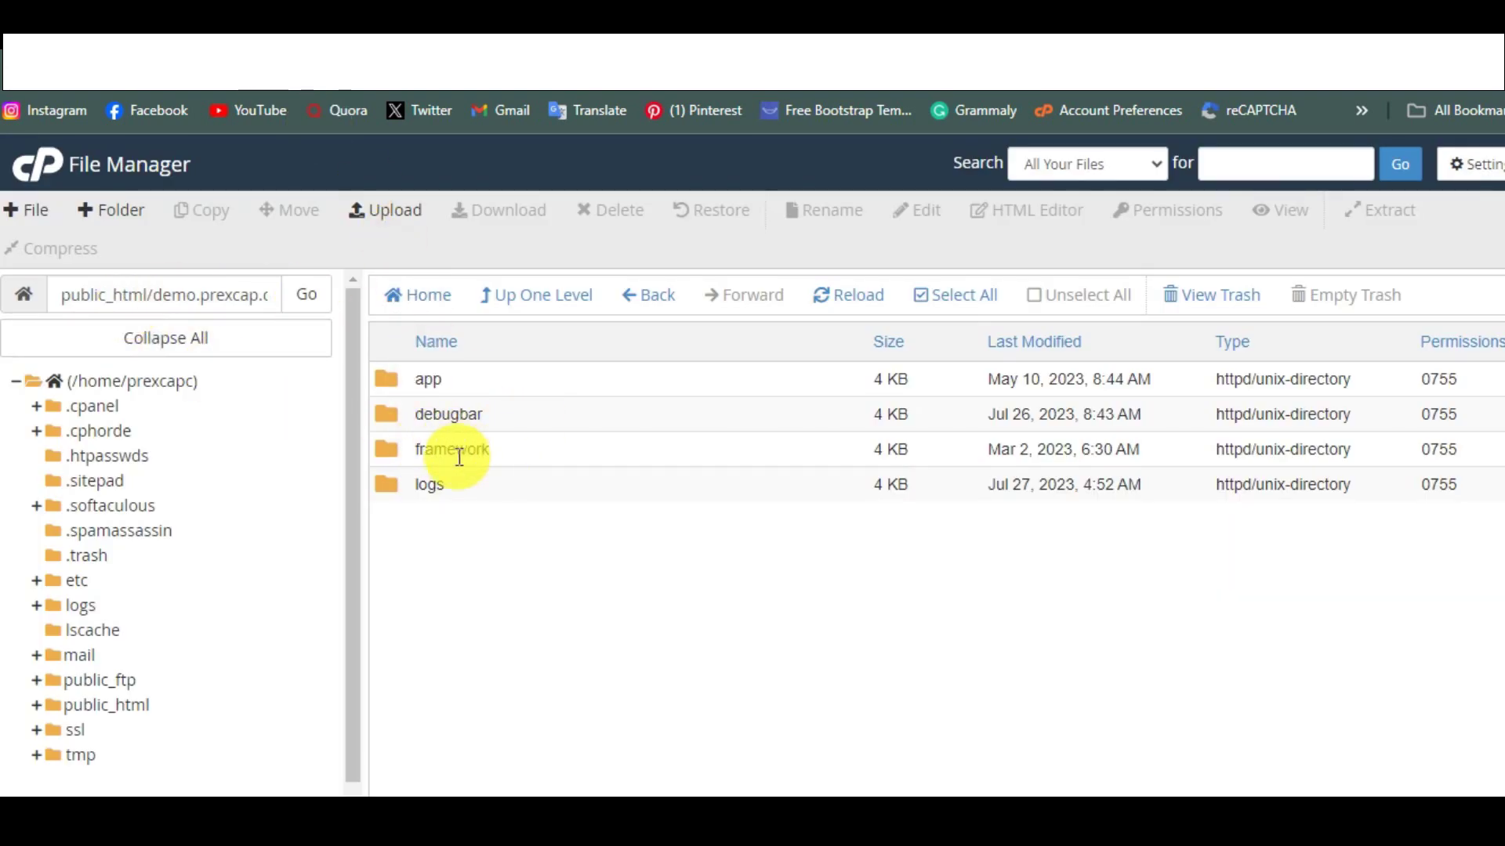
double_click(1450, 384)
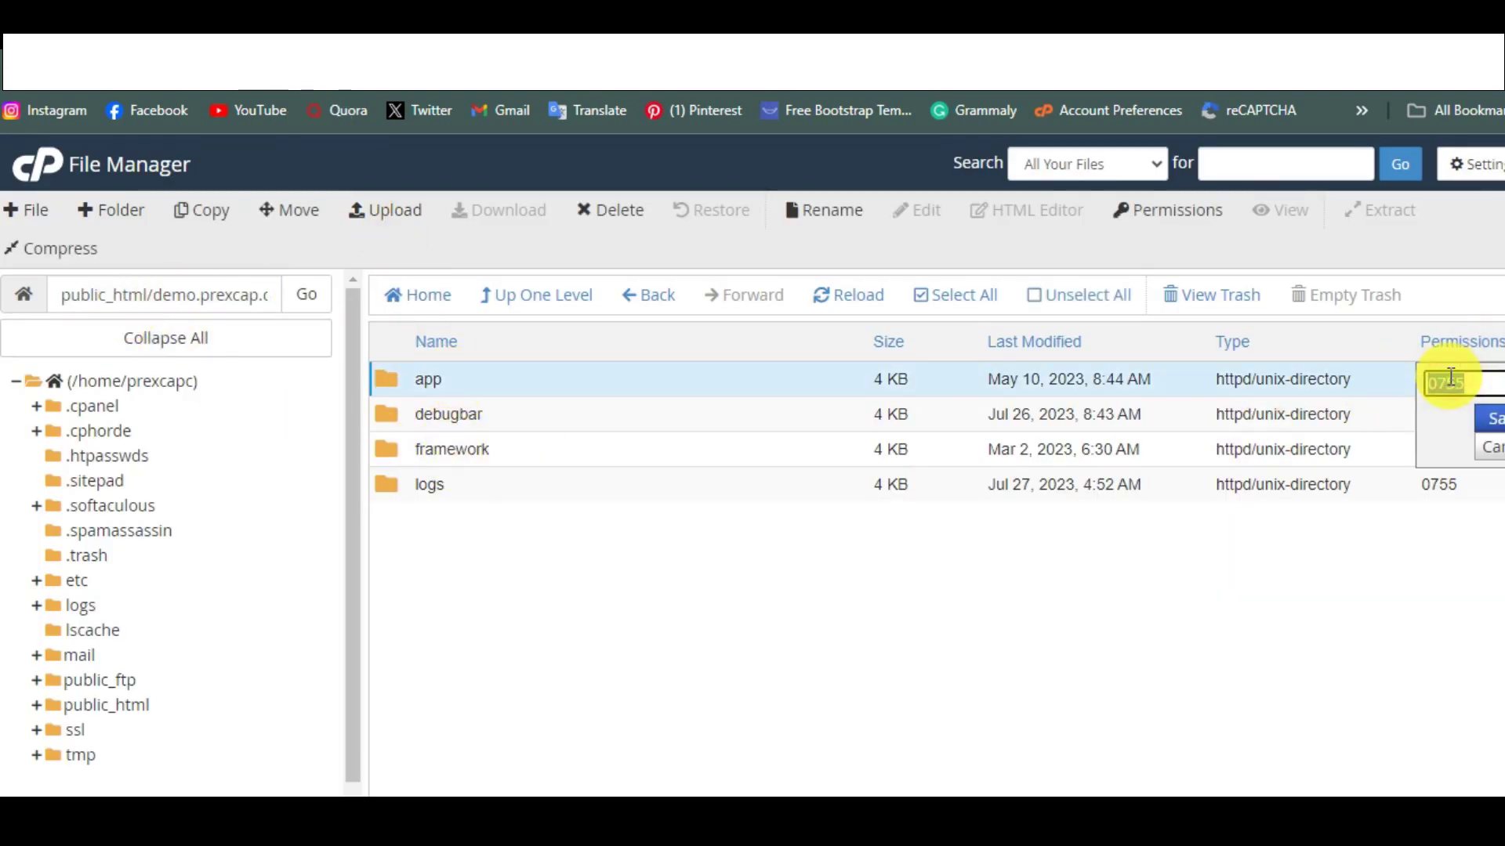
key("End")
key("Return")
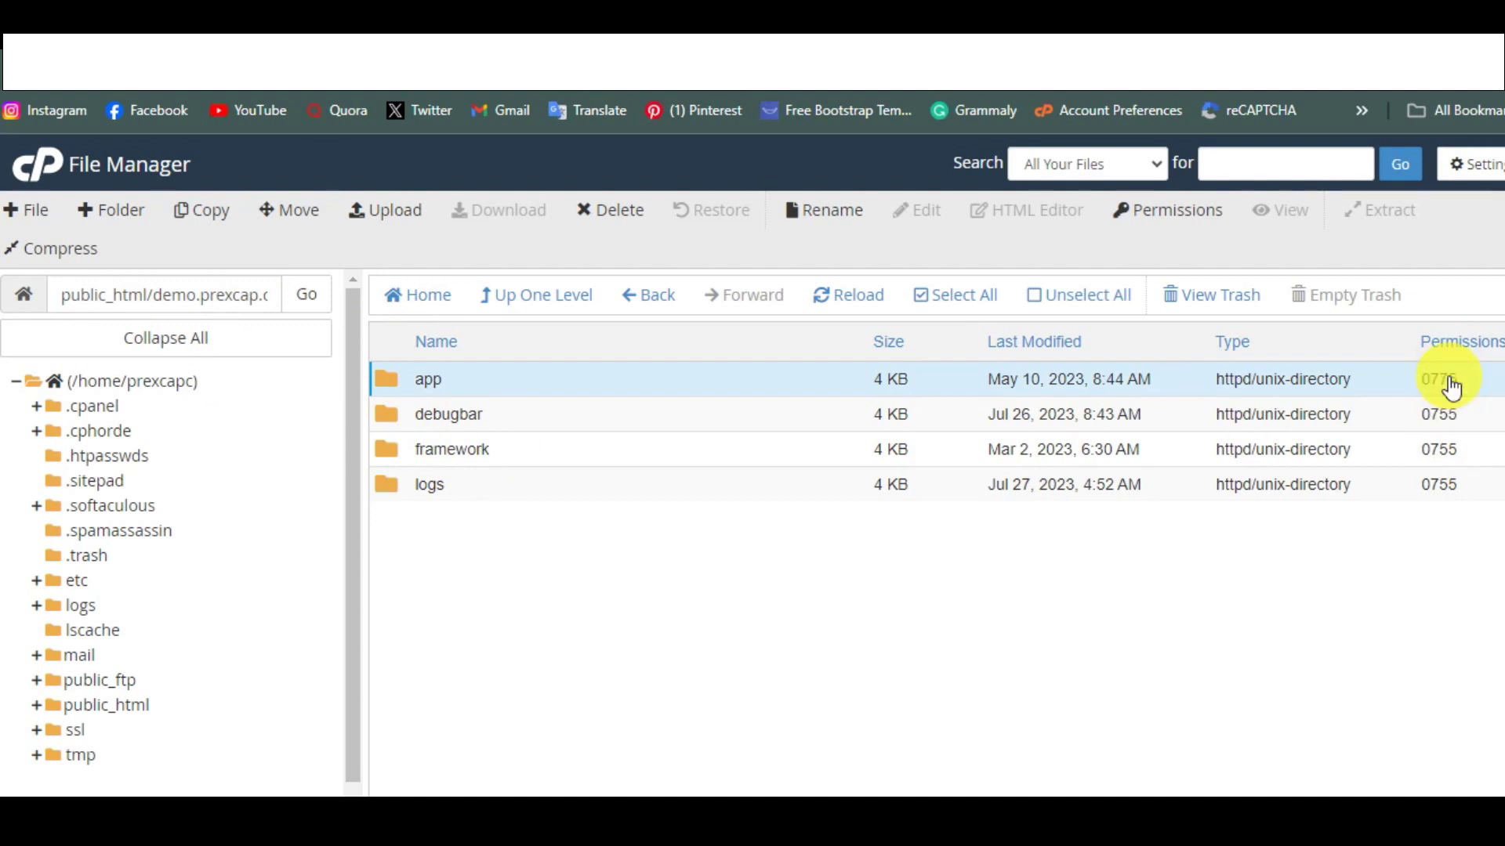
double_click(1451, 449)
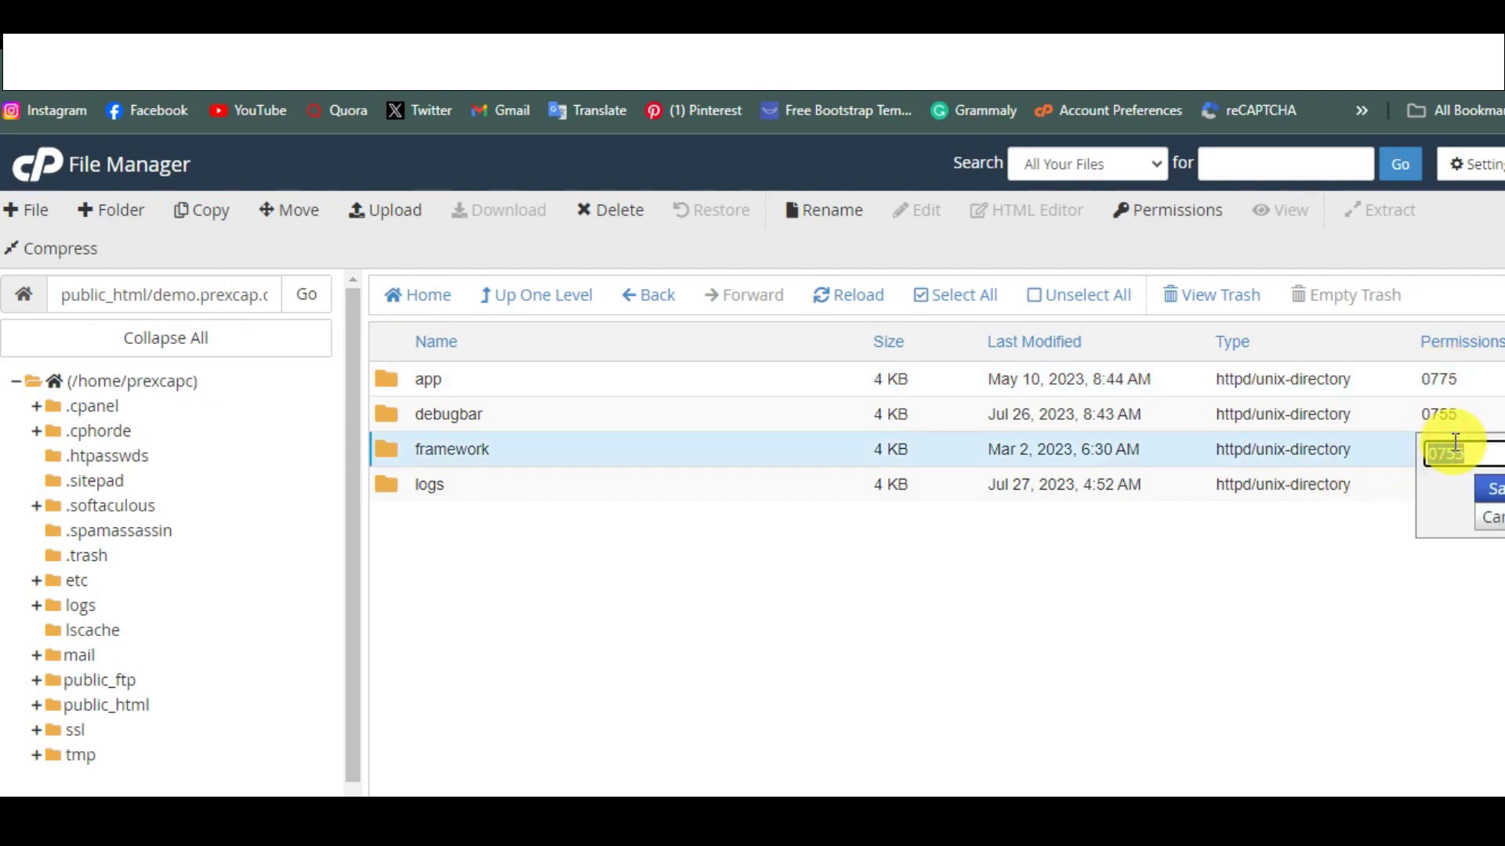
type("0775")
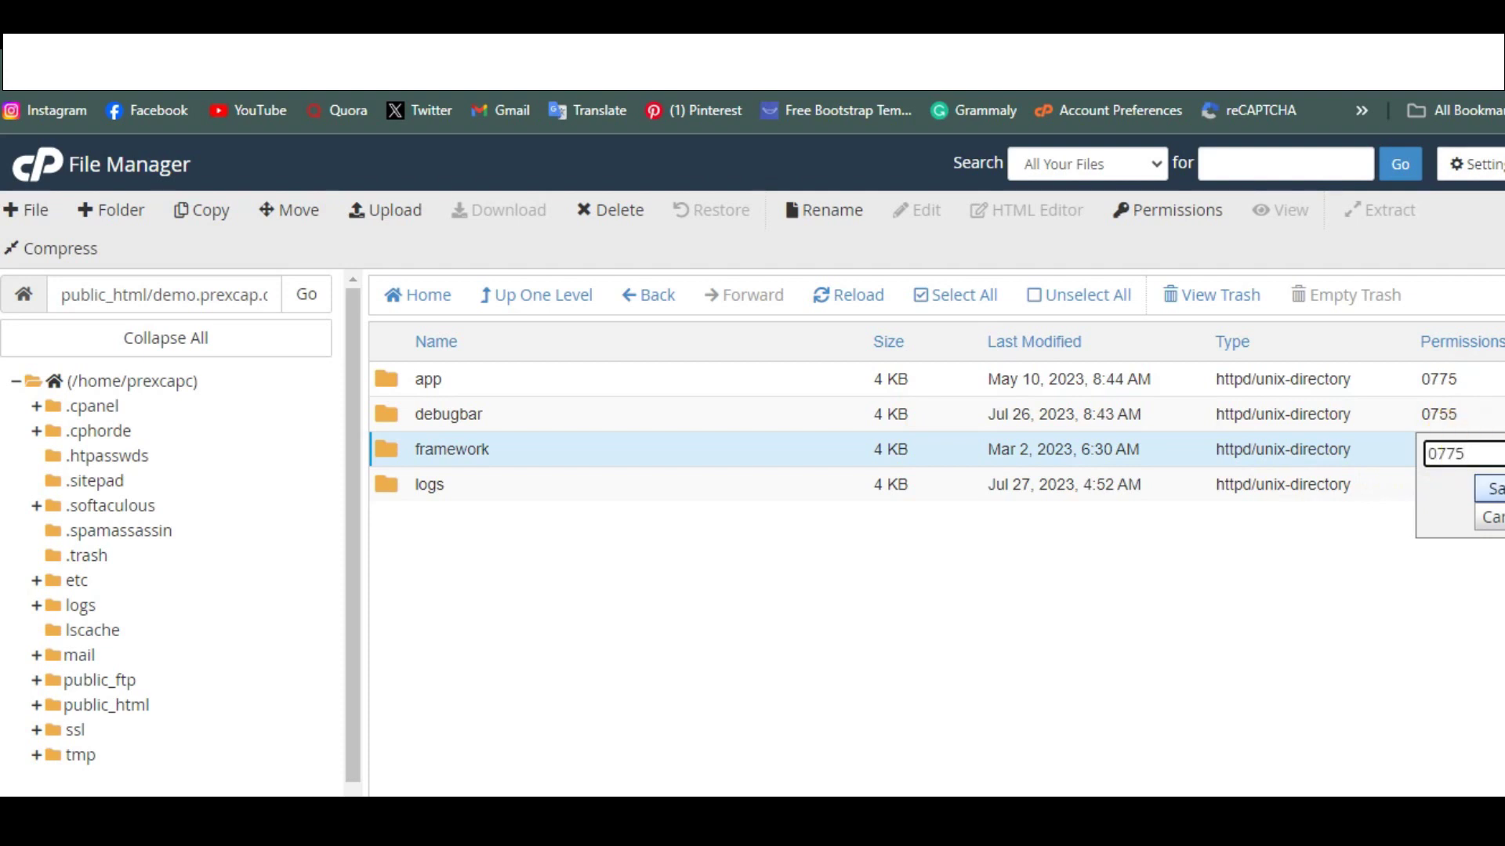
left_click(1489, 494)
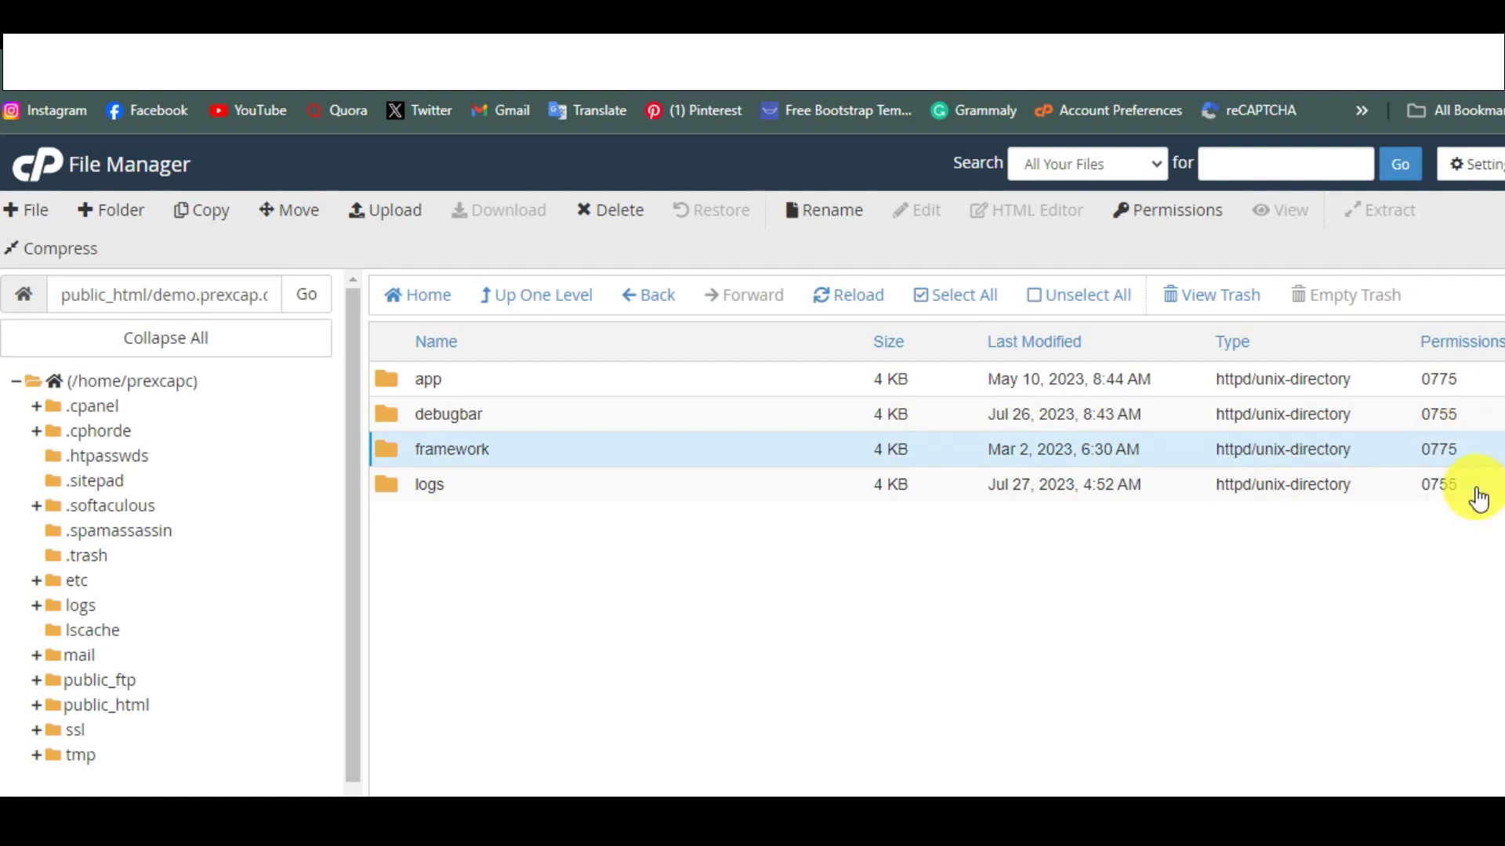
left_click(1451, 484)
double_click(1453, 485)
type("0775")
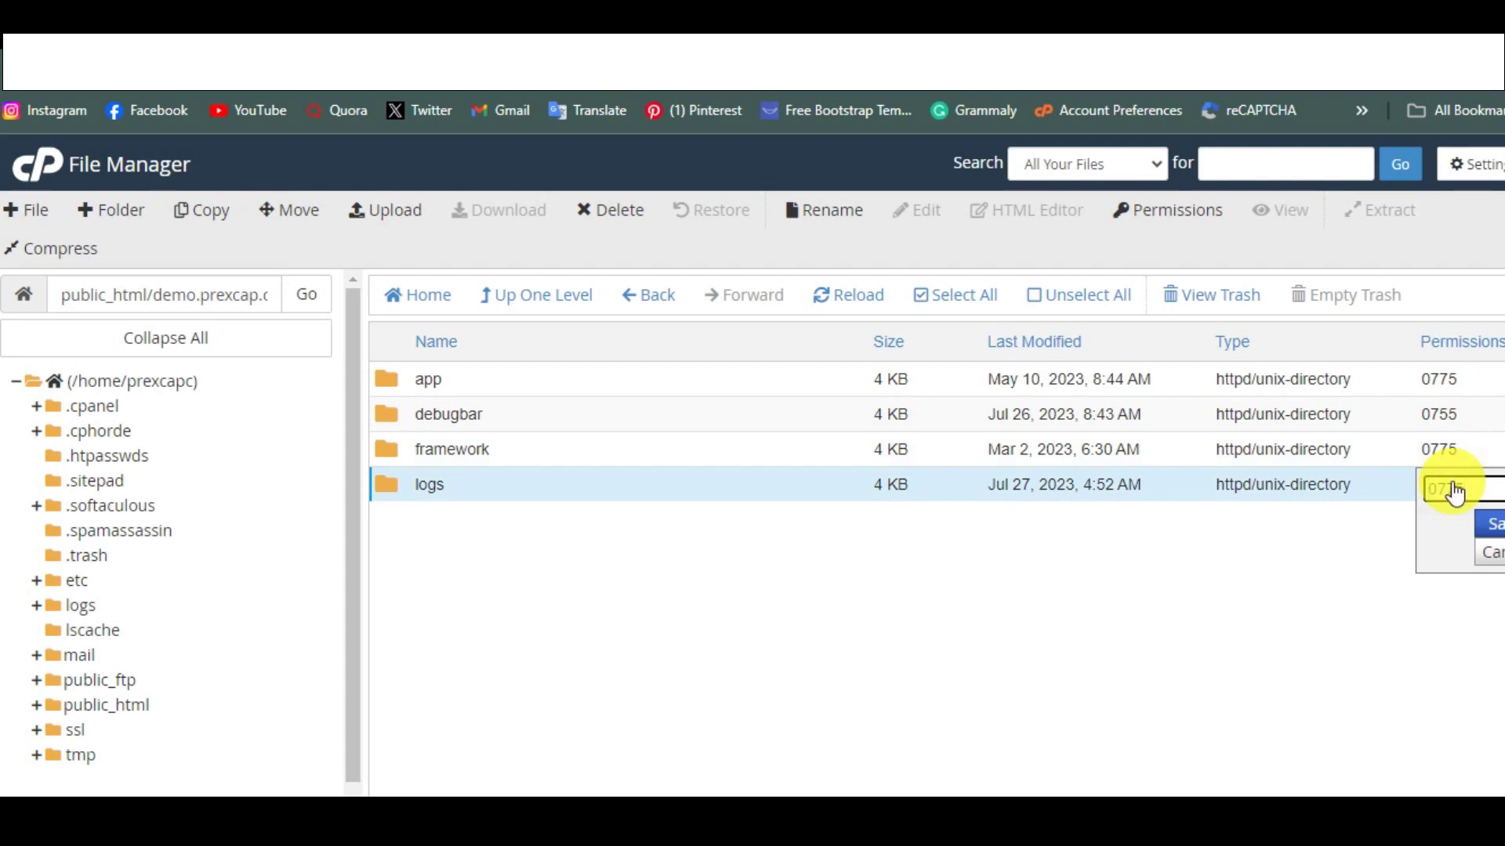
key("Return")
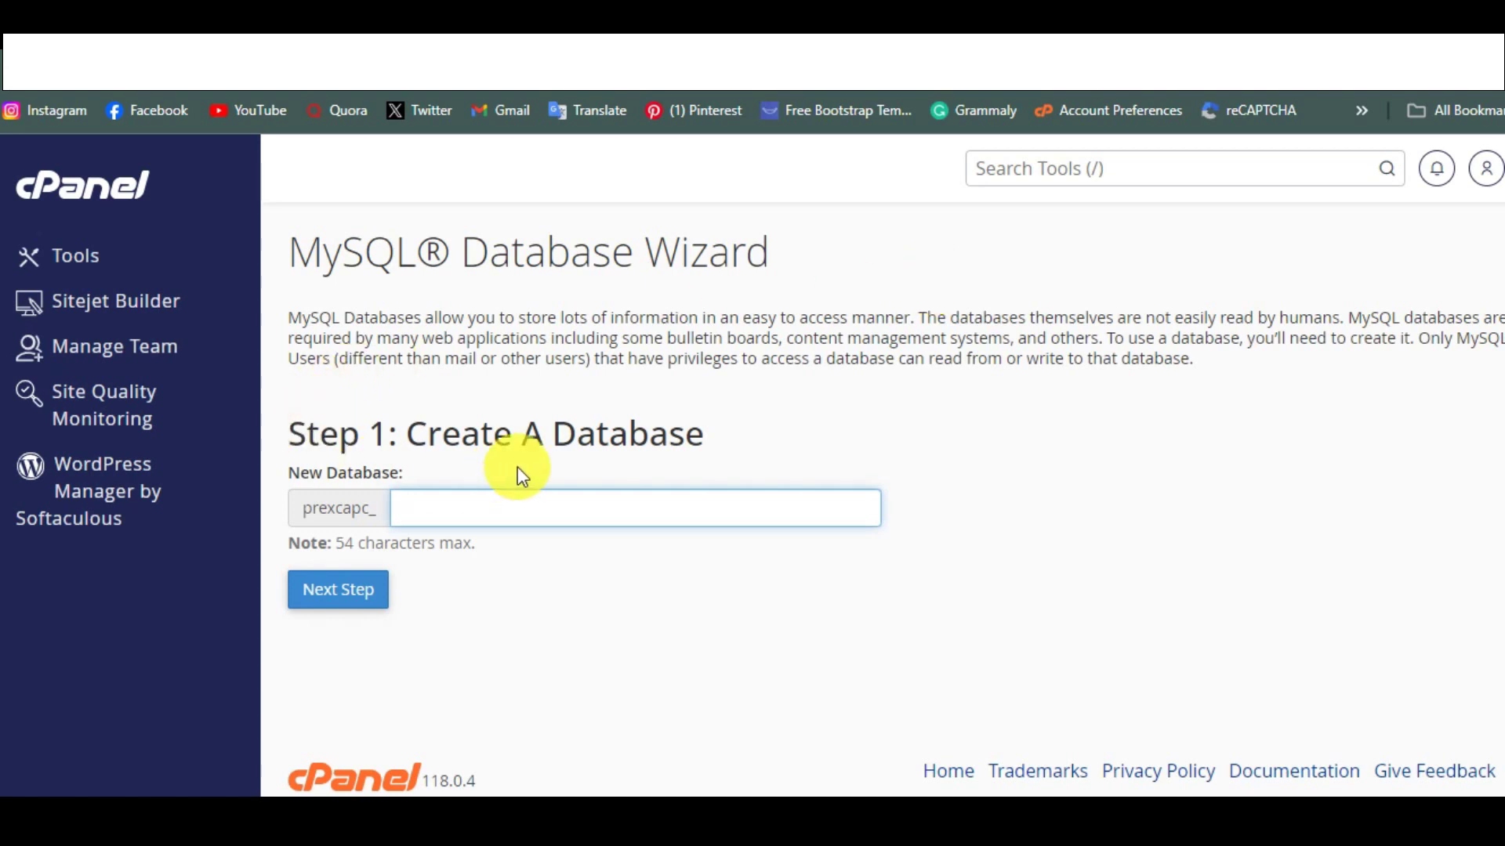
Create the MySQL database prexcapc_test12345 and copy its full name.
type("test1")
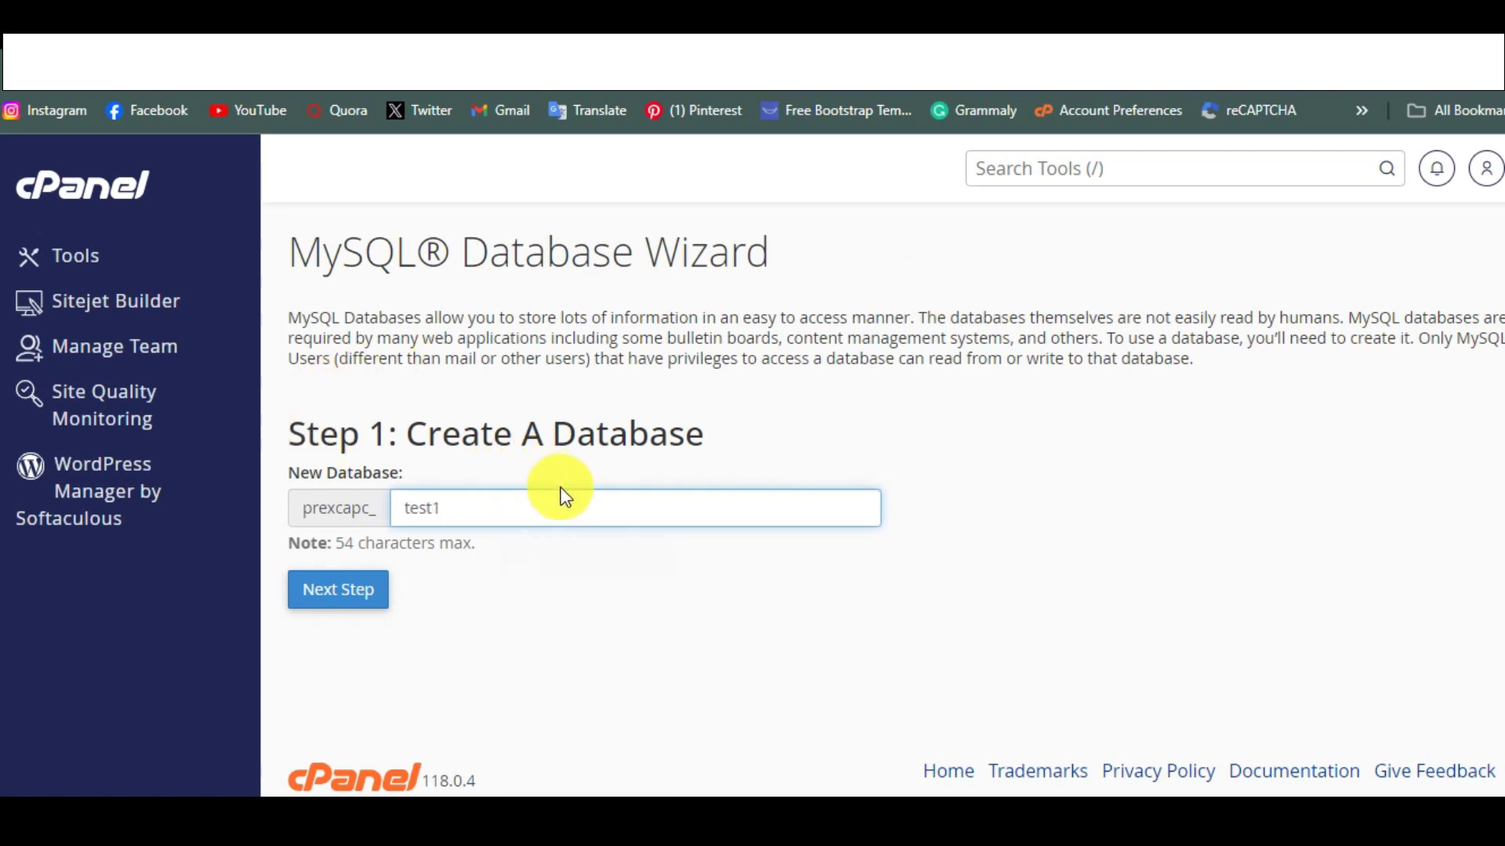
type("2345")
key("Return")
left_click_drag(897, 330, 750, 335)
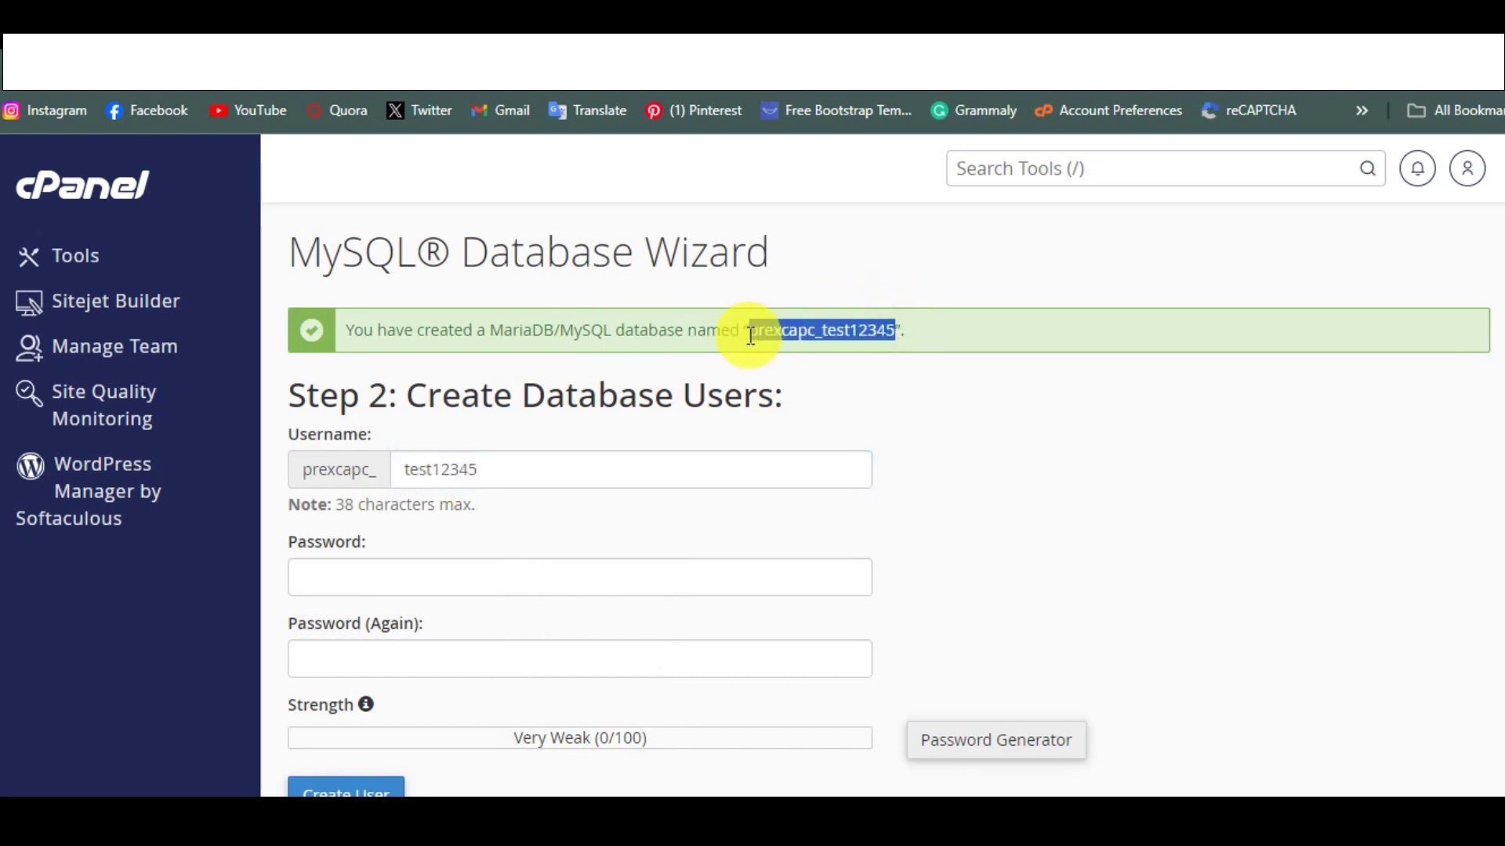
key("ctrl+c")
Give the new database user test12345 a very strong password in both fields.
left_click(580, 577)
key("ctrl+v")
left_click(580, 658)
key("ctrl+v")
scroll(580, 627, "down", 3)
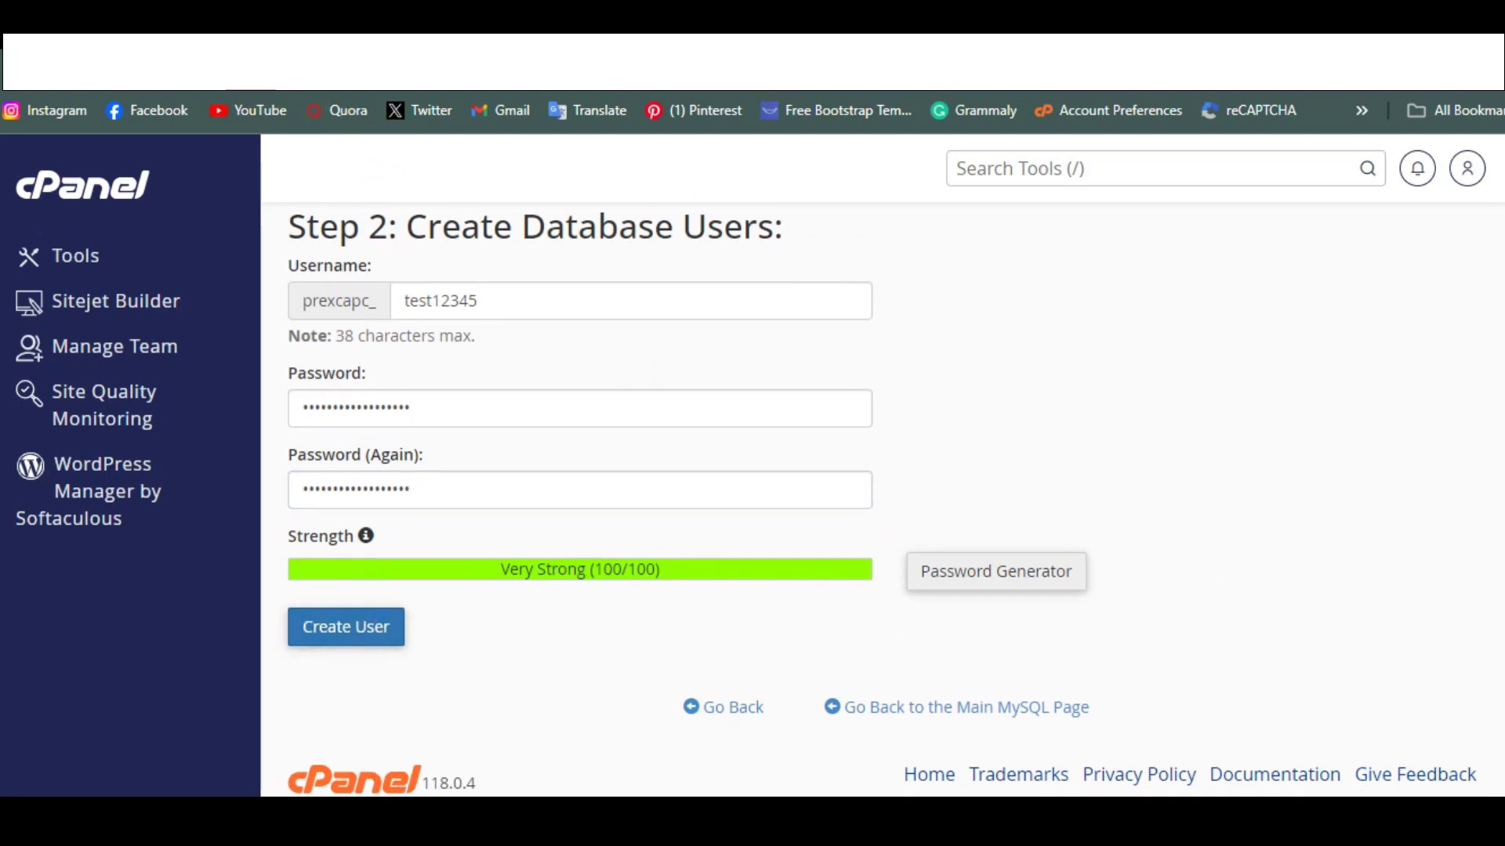
left_click(870, 713)
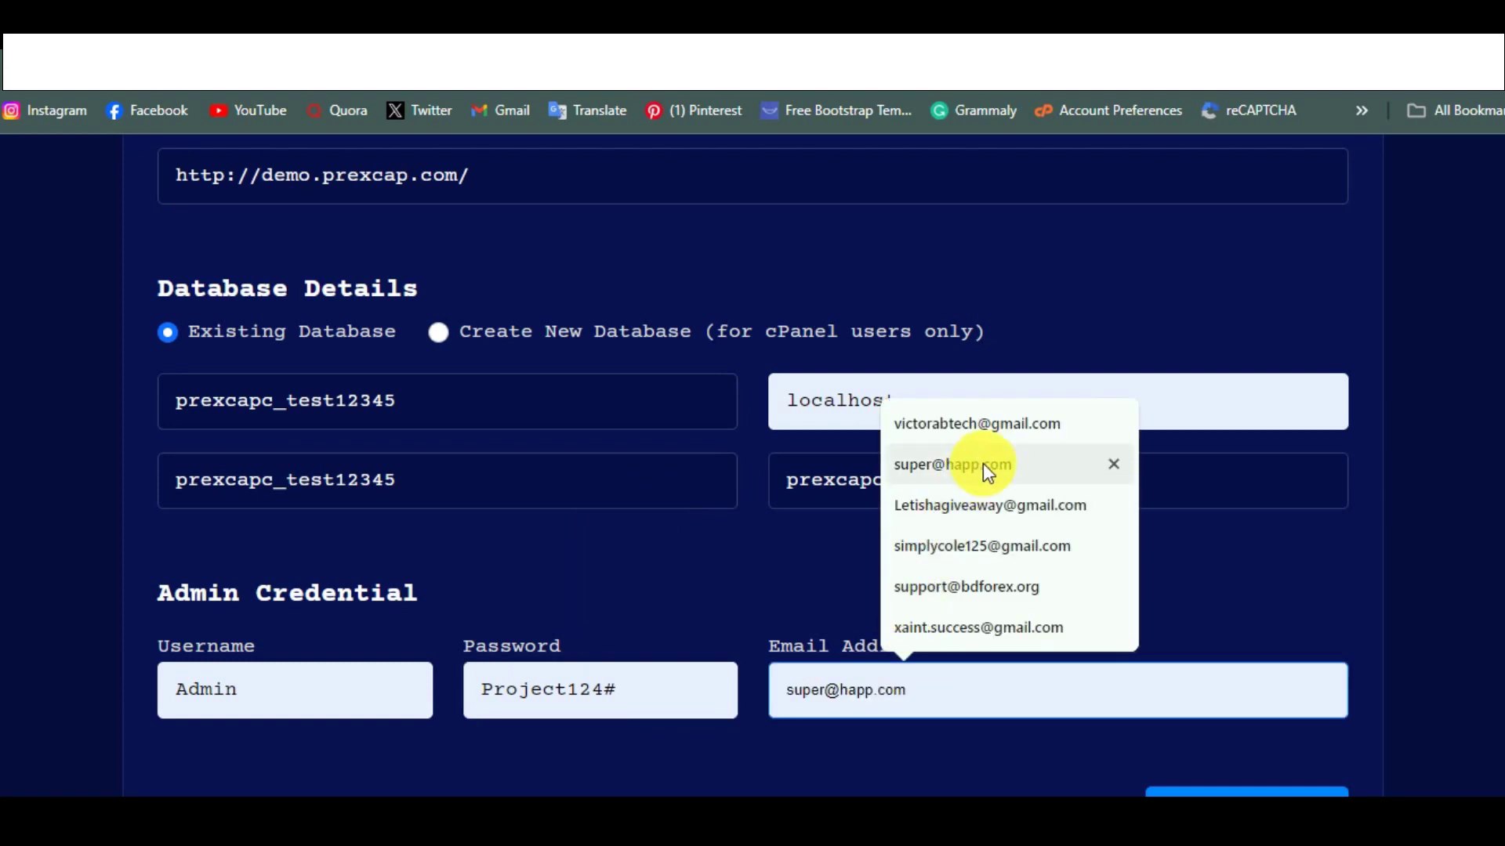
Fill the installer's admin e-mail from a saved suggestion and reload the storage folder listing.
left_click(977, 541)
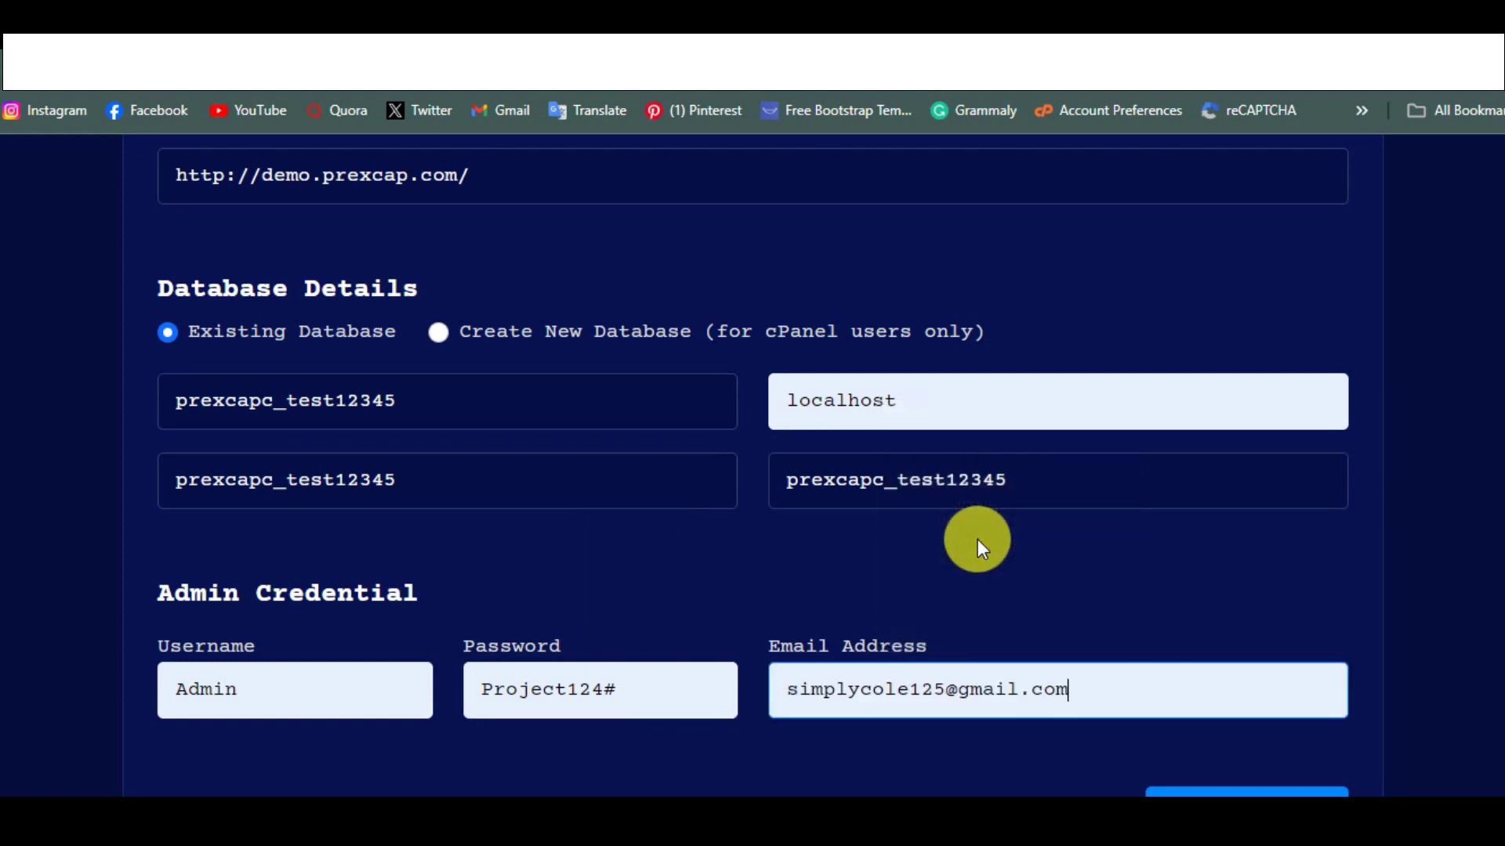
scroll(1106, 757, "down", 2)
scroll(1107, 757, "down", 1)
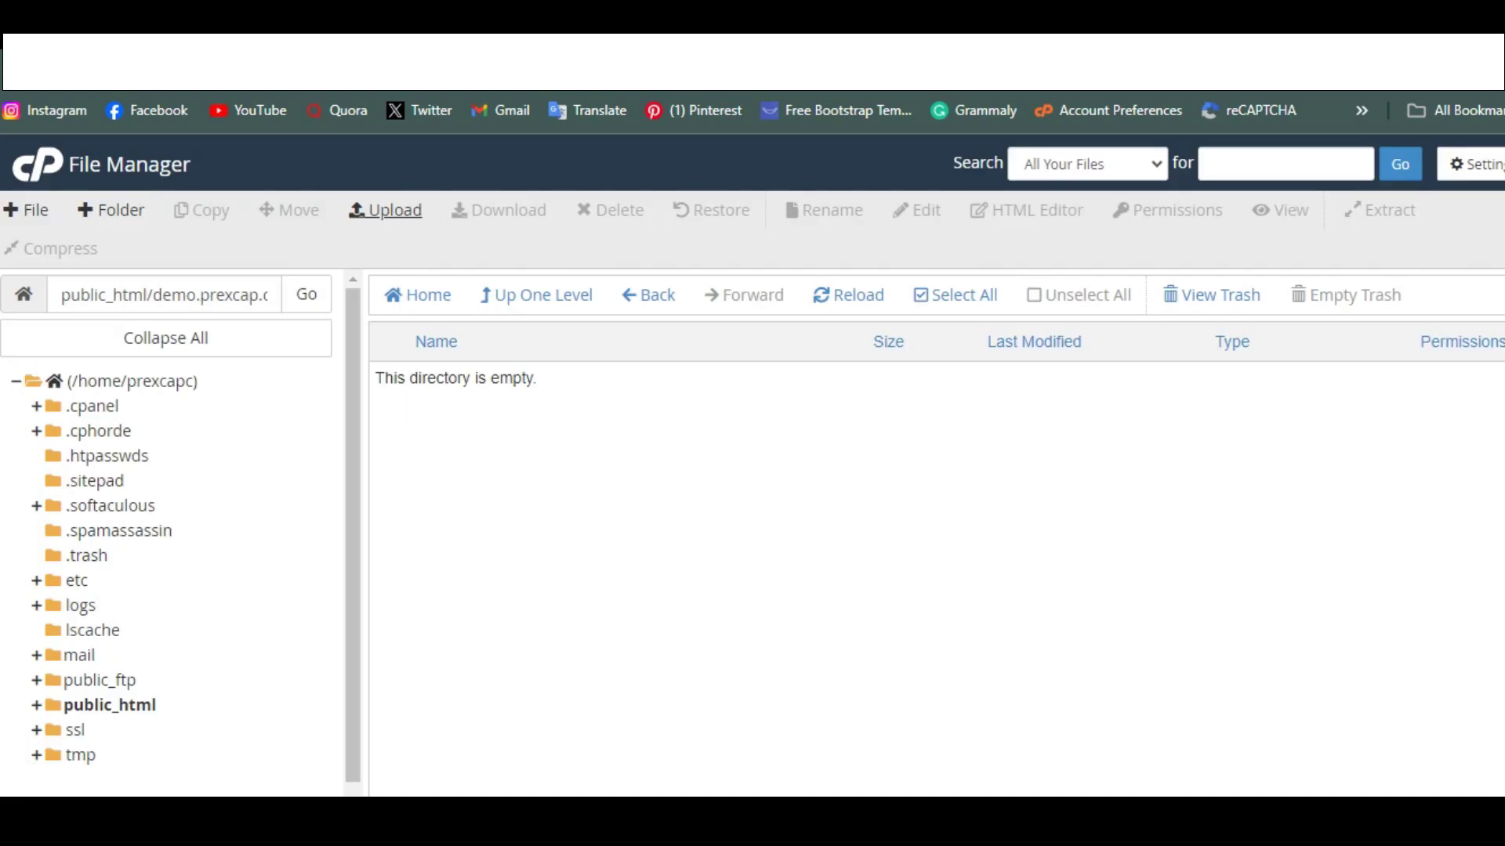
left_click(429, 485)
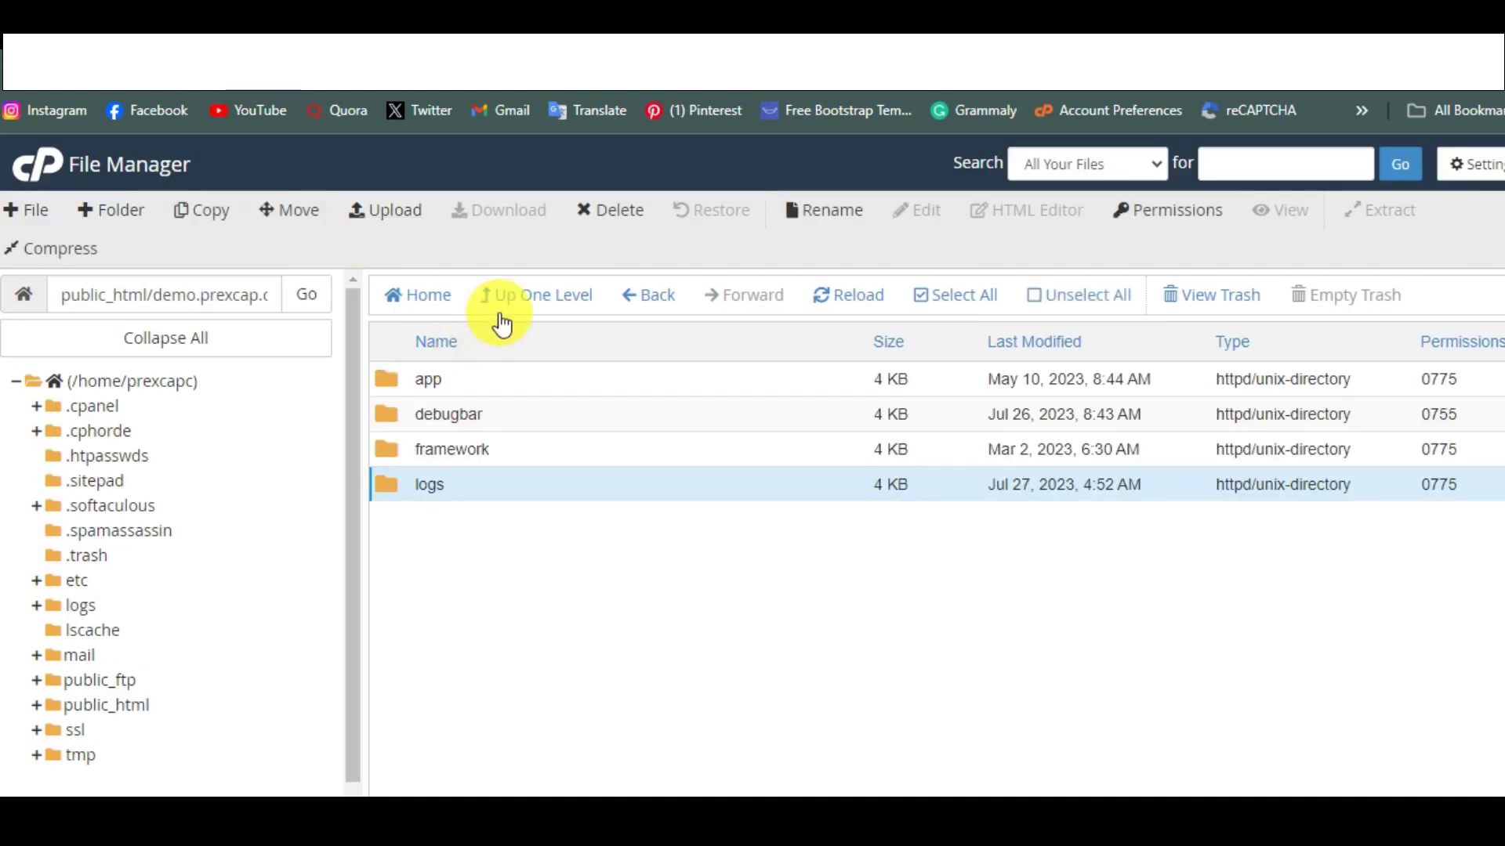